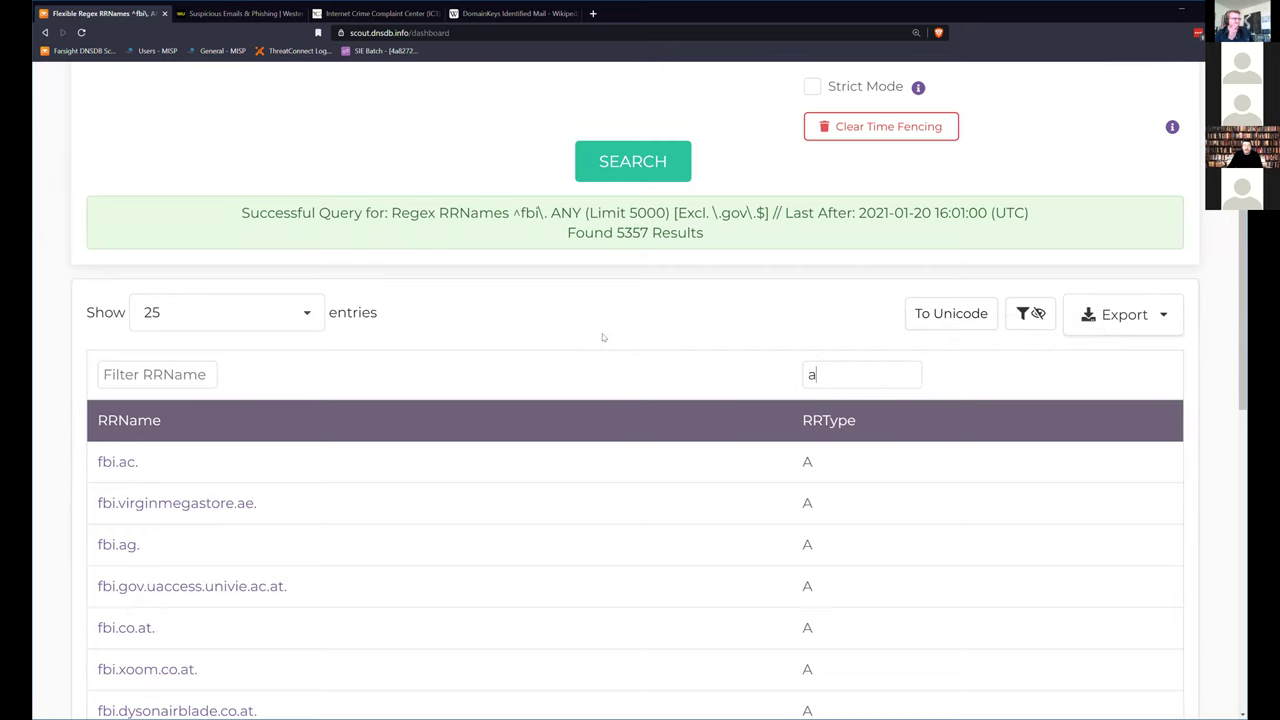
# - Look through the RRType A results for fbi hostnames and run an RRSet search on fbi.gov.uaccess.univie.ac.at
pyautogui.scroll(-9, 612, 341)
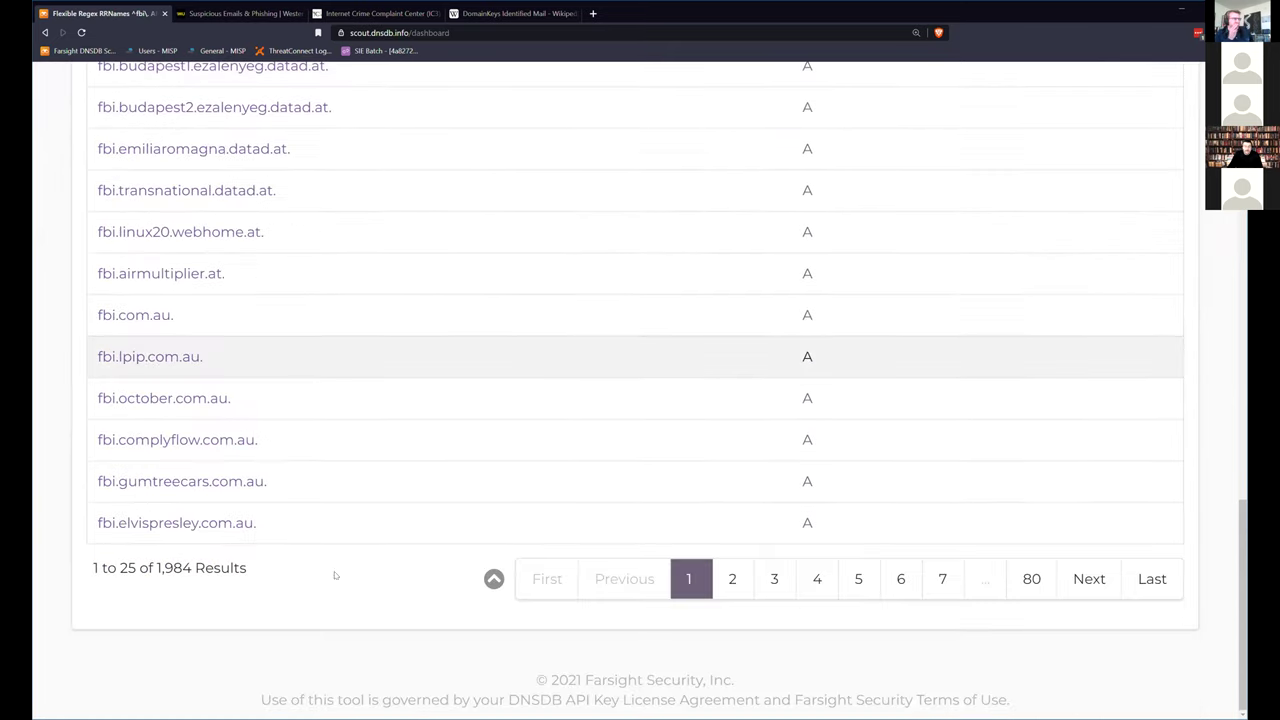
pyautogui.scroll(10, 374, 568)
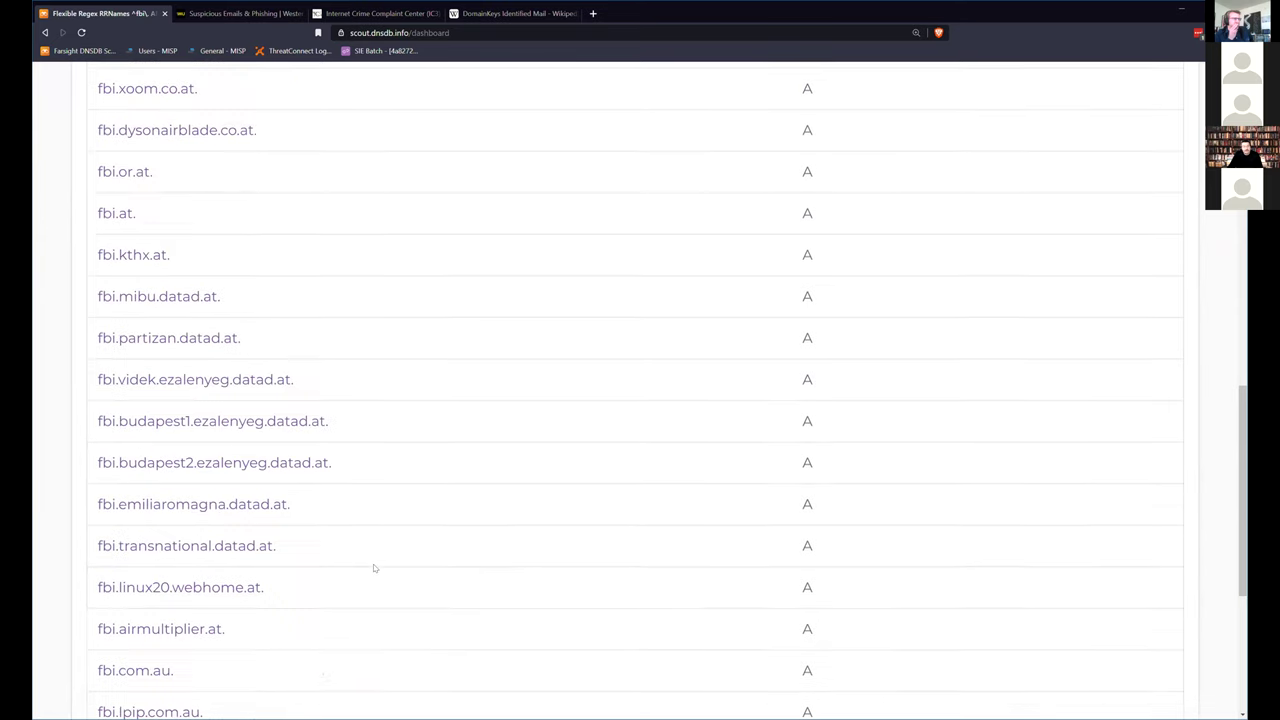
pyautogui.scroll(-1, 277, 326)
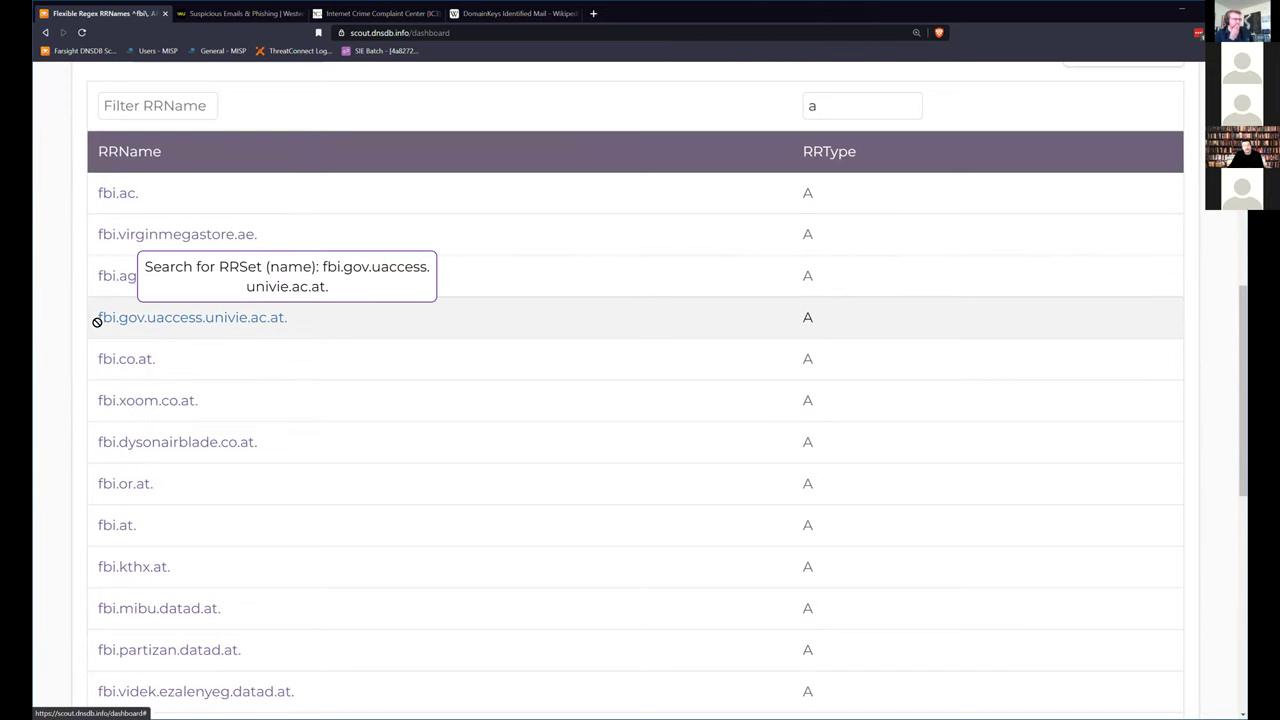
pyautogui.click(211, 317)
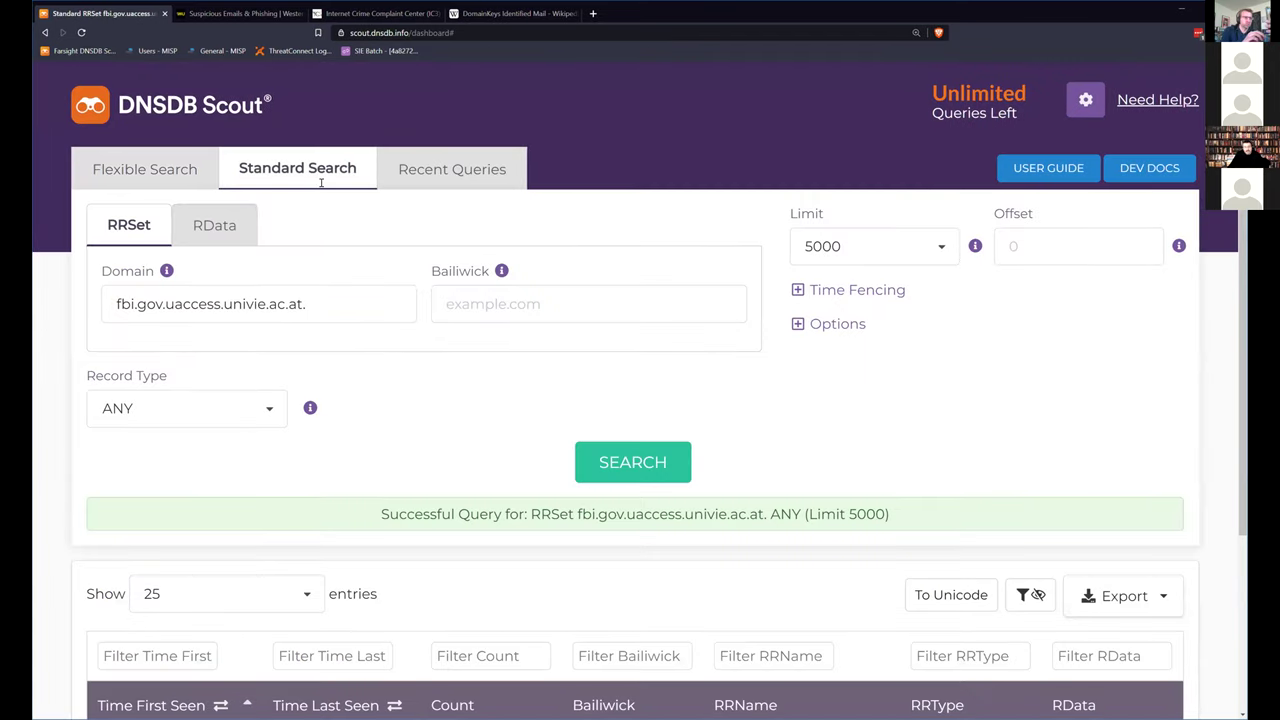
# - Pivot from the record's RData to a search on IP address 131.130.169.4 and review the hostnames it returns
pyautogui.scroll(-3, 427, 360)
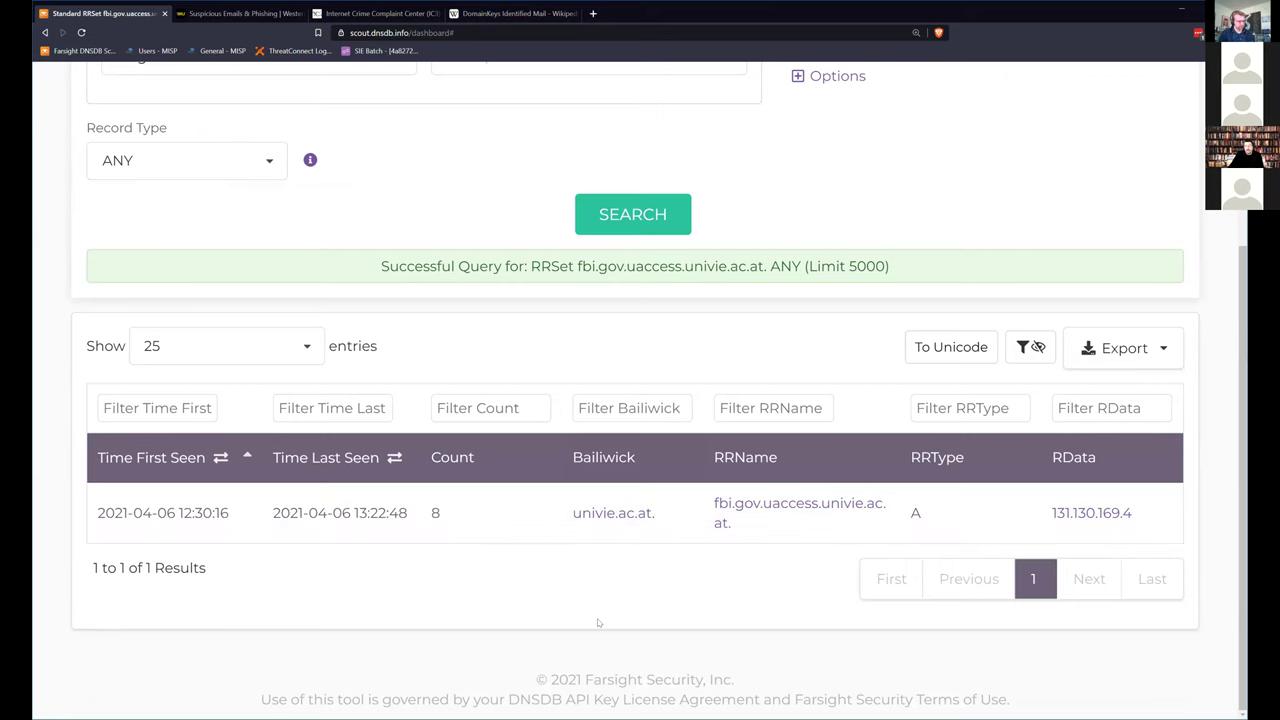
pyautogui.click(1107, 513)
pyautogui.scroll(-3, 1079, 491)
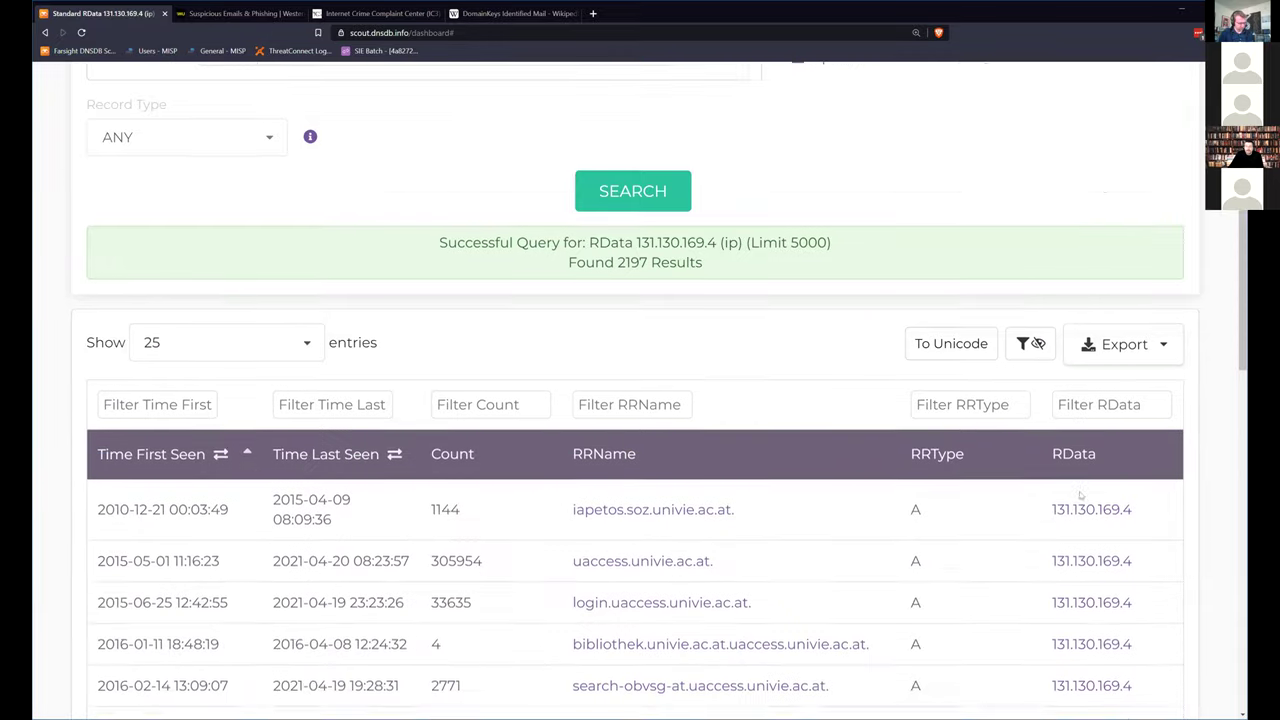
pyautogui.scroll(-3, 1079, 491)
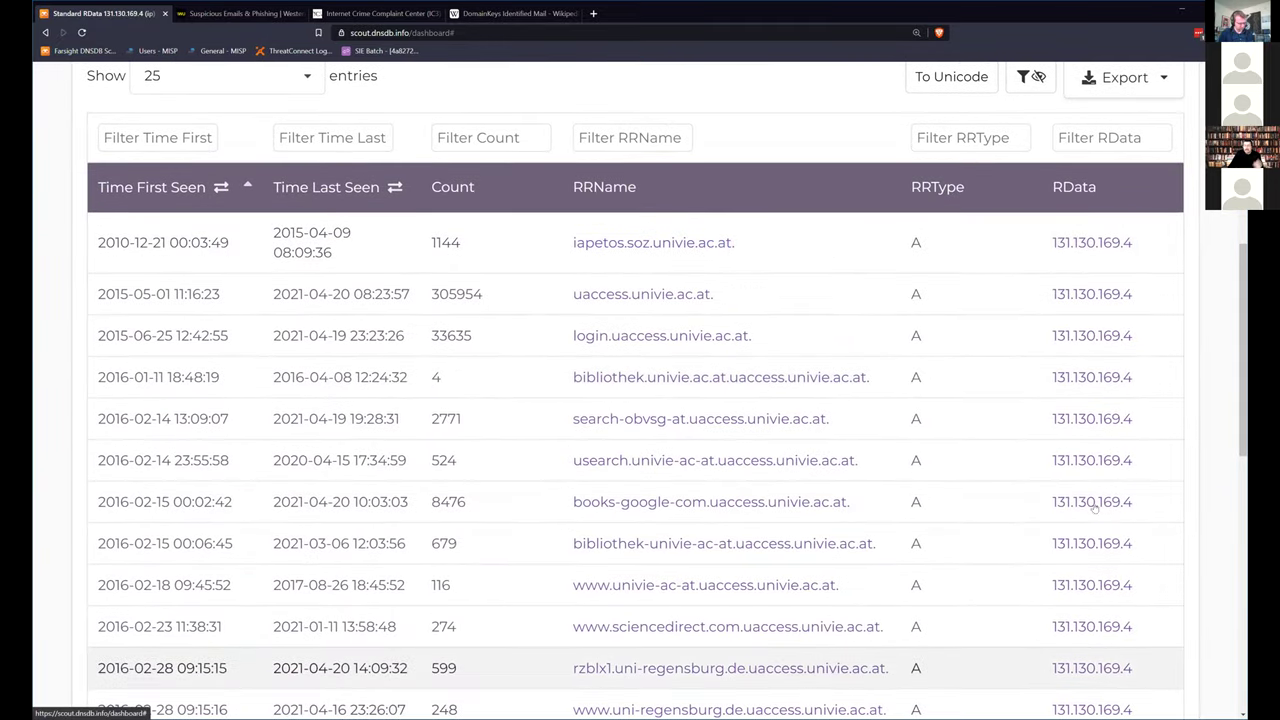
pyautogui.scroll(-3, 1224, 501)
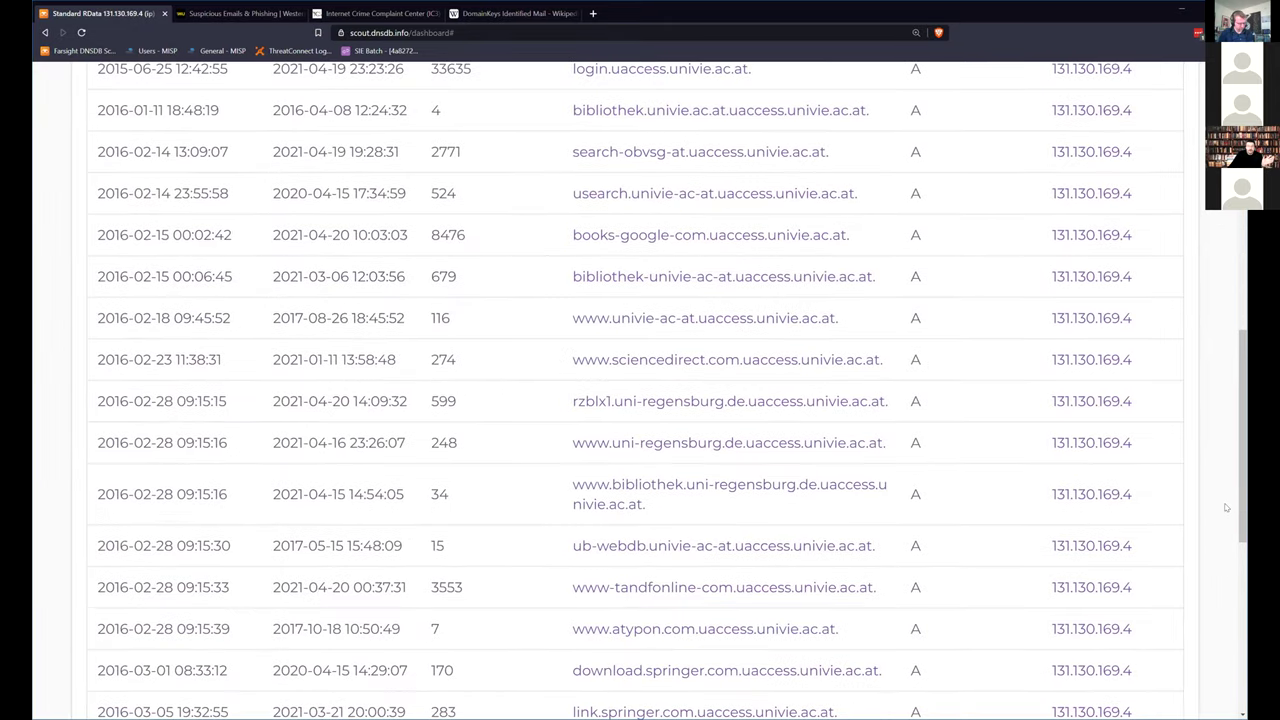
pyautogui.scroll(-3, 266, 446)
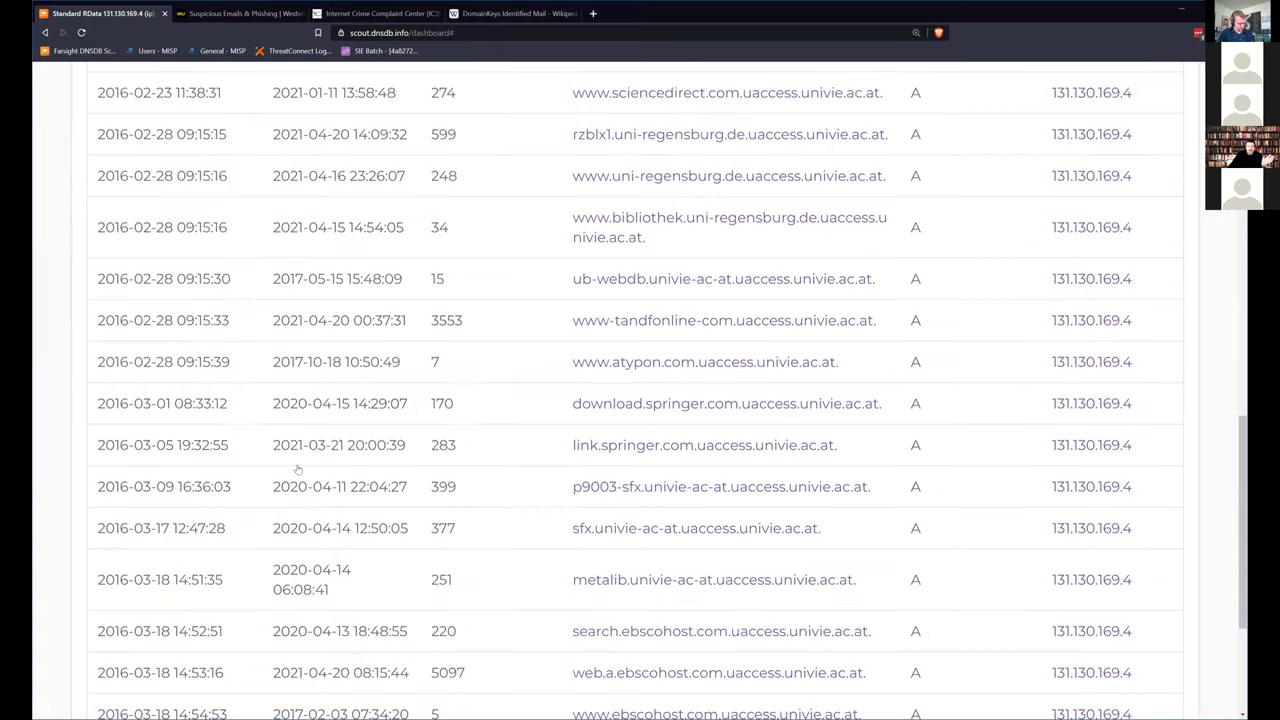
# - Sort the 131.130.169.4 results by Time Last Seen with the most recent first and review the hostnames
pyautogui.scroll(10, 297, 469)
pyautogui.scroll(-2, 305, 465)
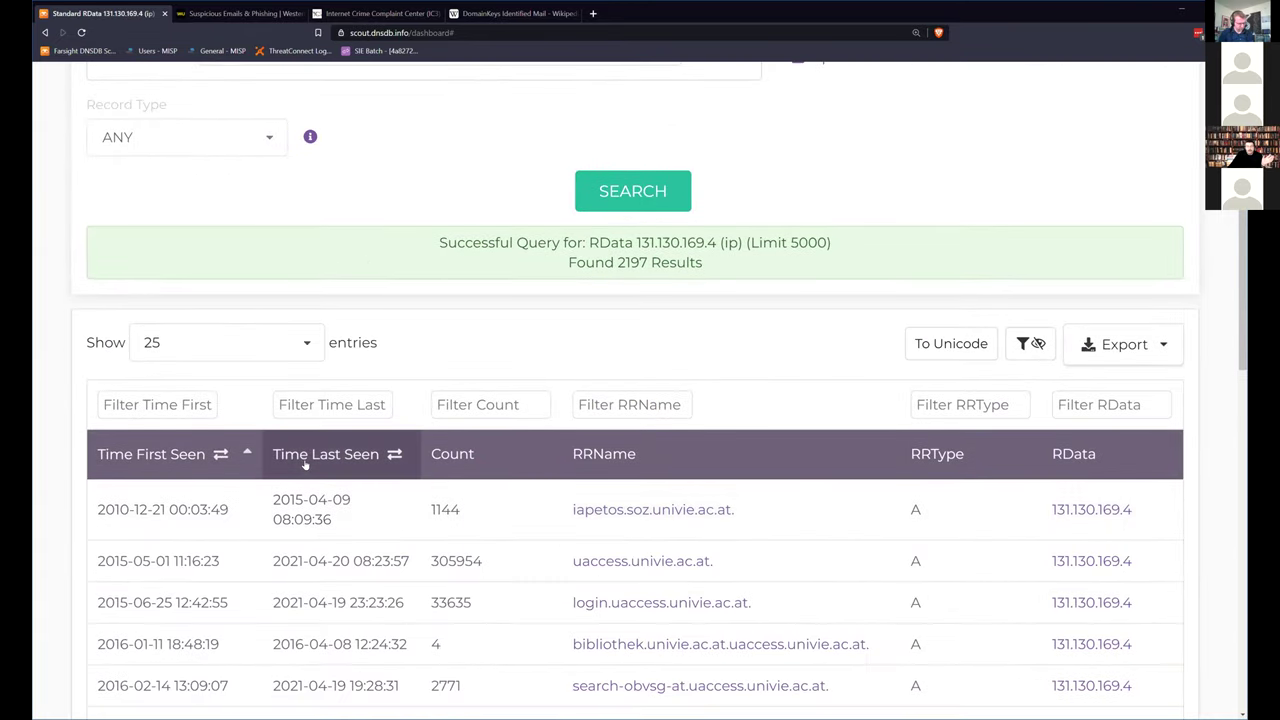
pyautogui.click(306, 455)
pyautogui.scroll(-3, 160, 229)
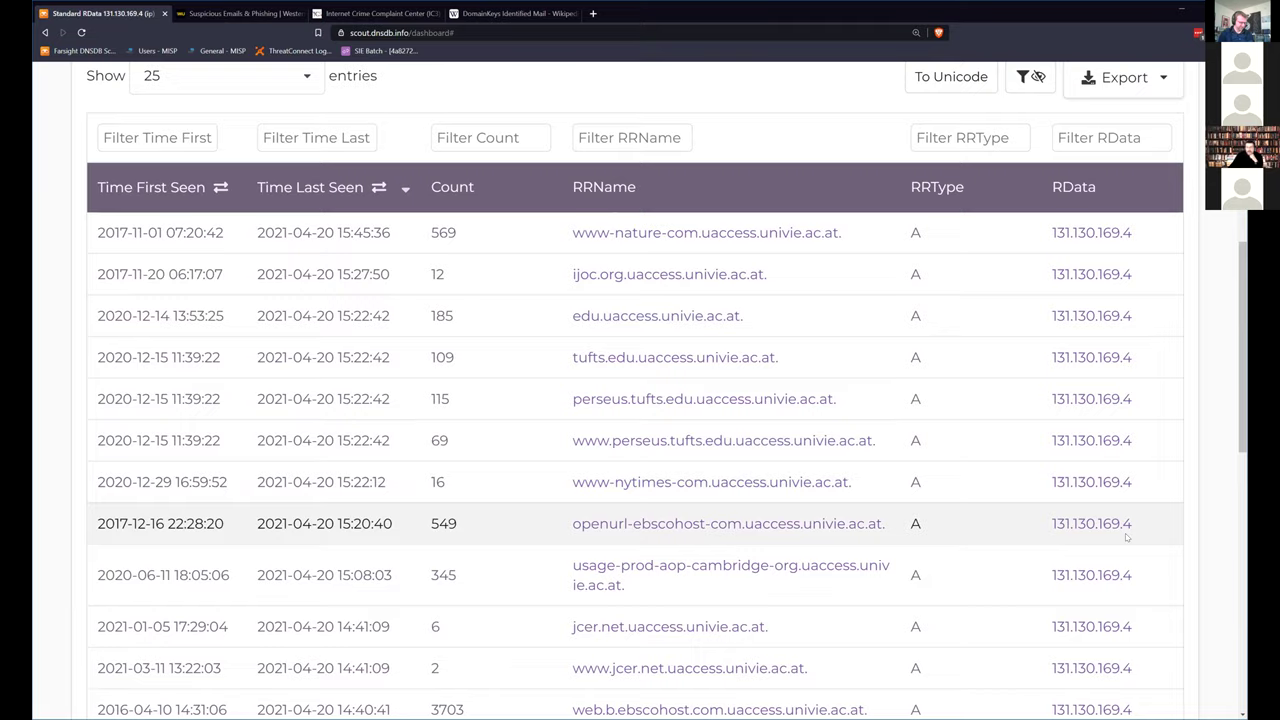
pyautogui.scroll(-5, 1126, 537)
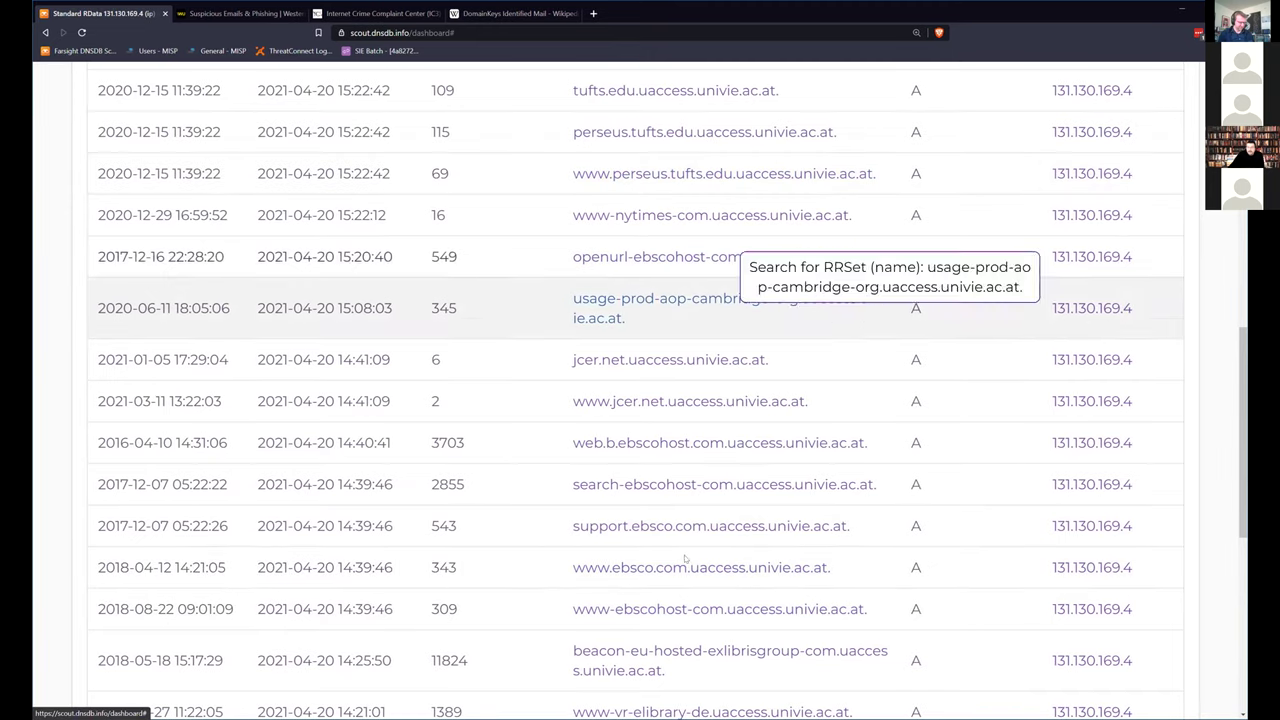
# - Filter the RRName column by "www-" and review the matching hostnames on the first results page
pyautogui.scroll(5, 565, 566)
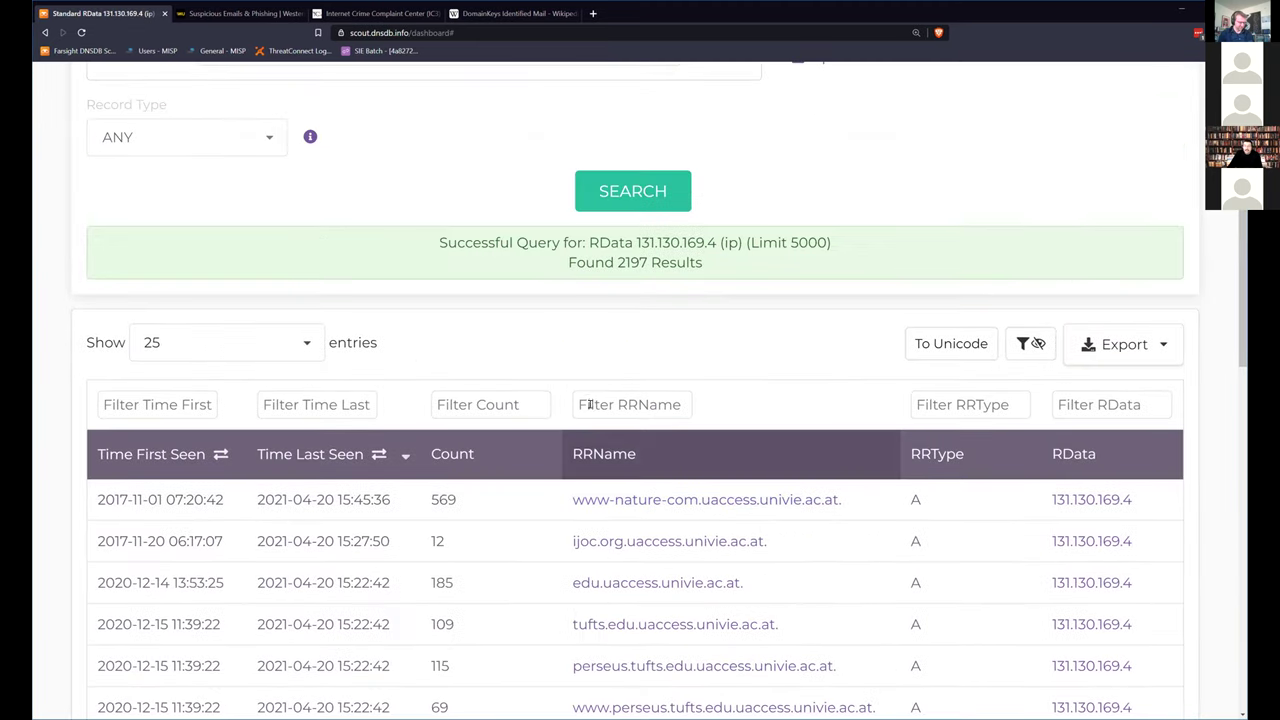
pyautogui.write('w')
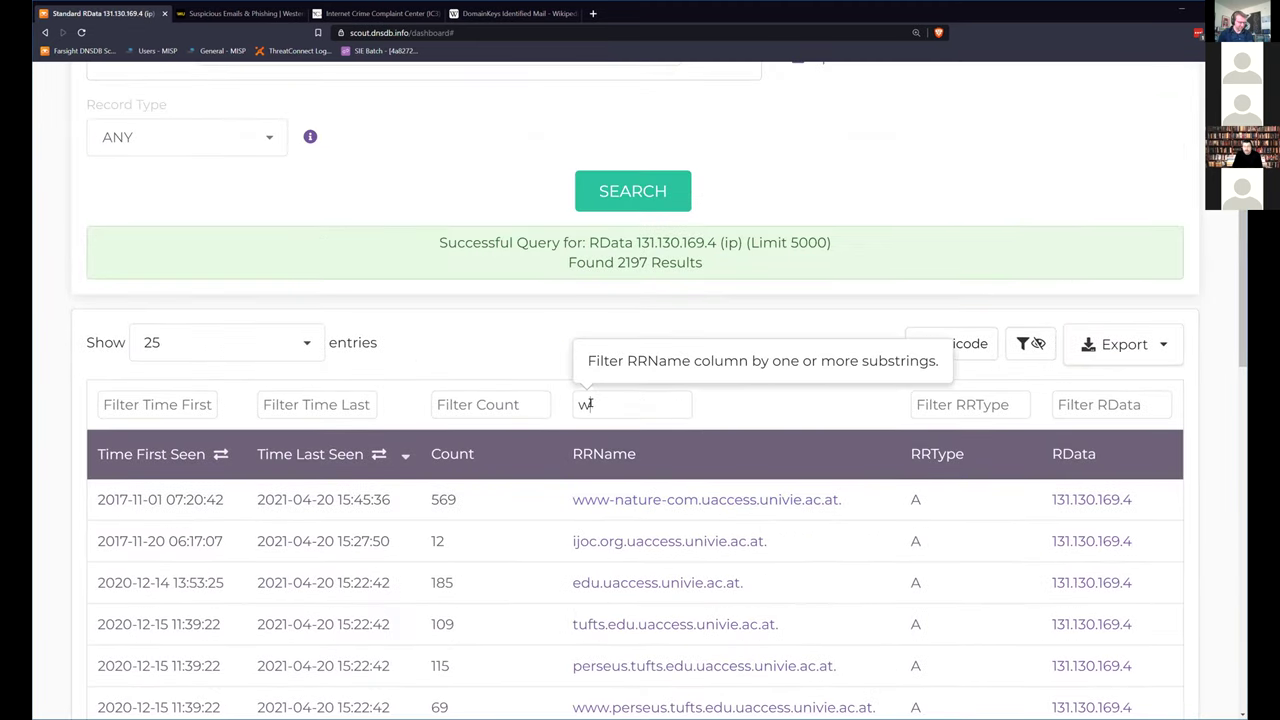
pyautogui.write('ww-')
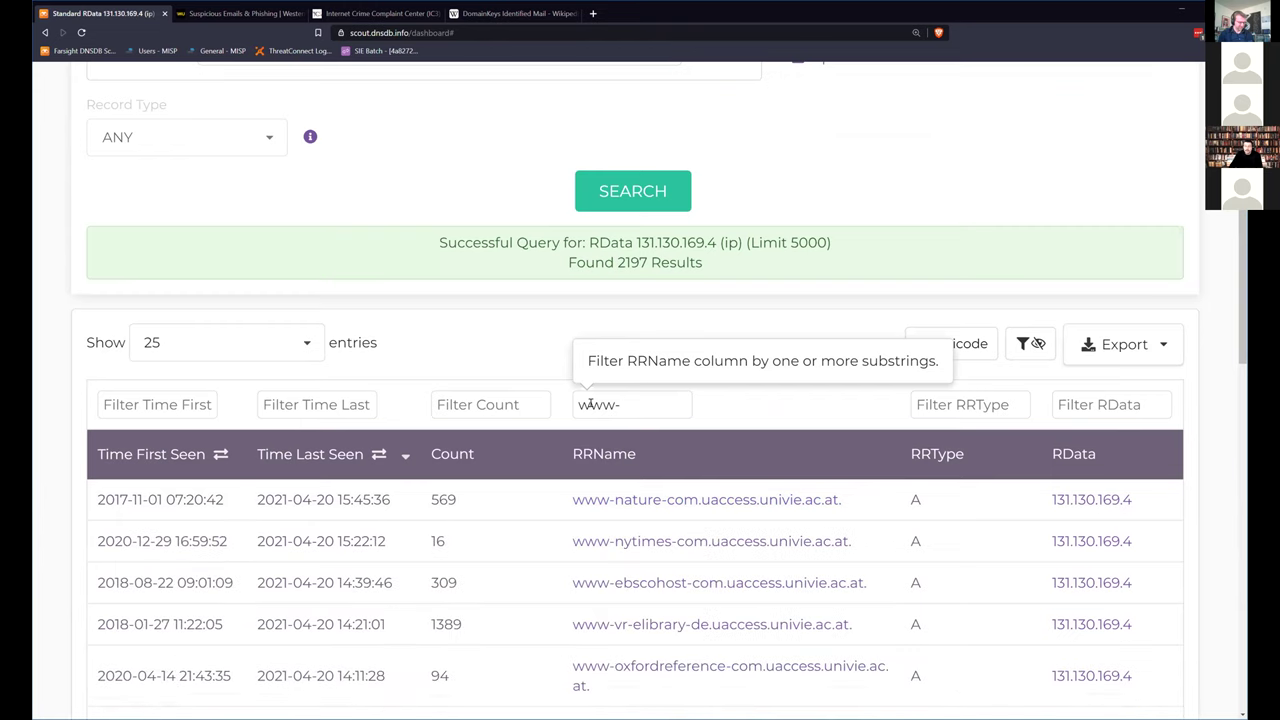
pyautogui.scroll(-5, 997, 507)
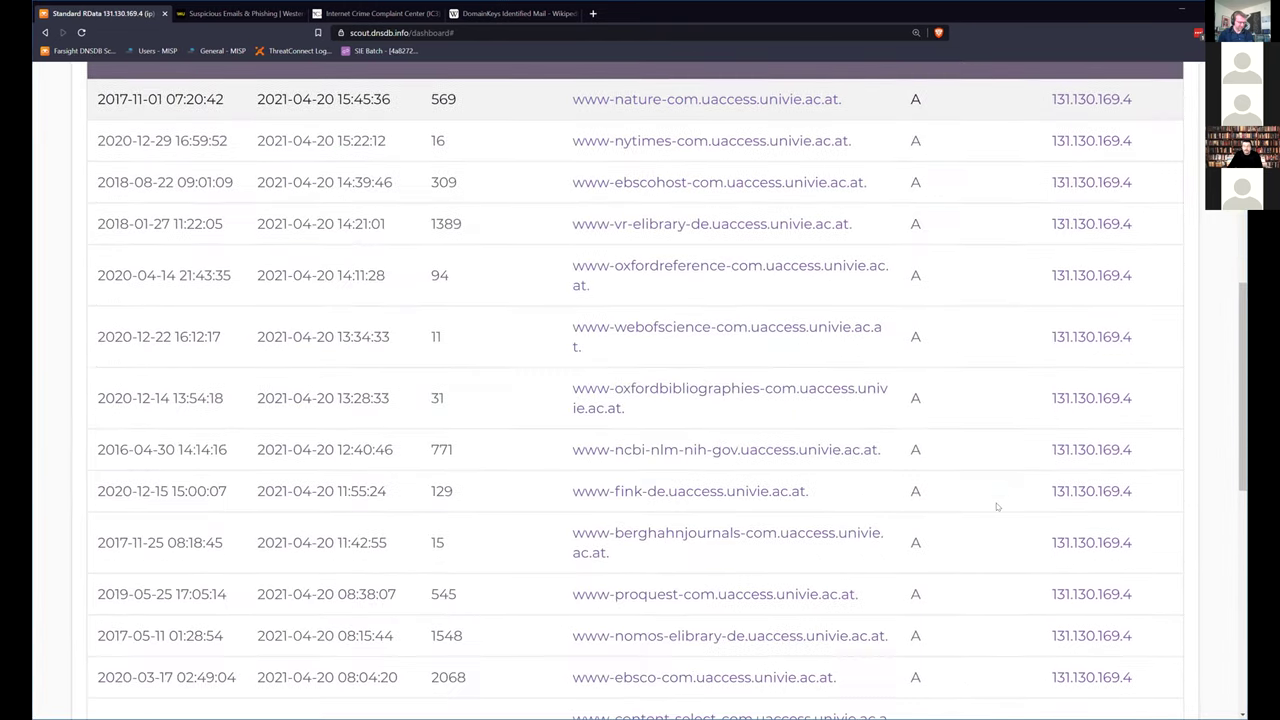
pyautogui.scroll(-3, 1040, 524)
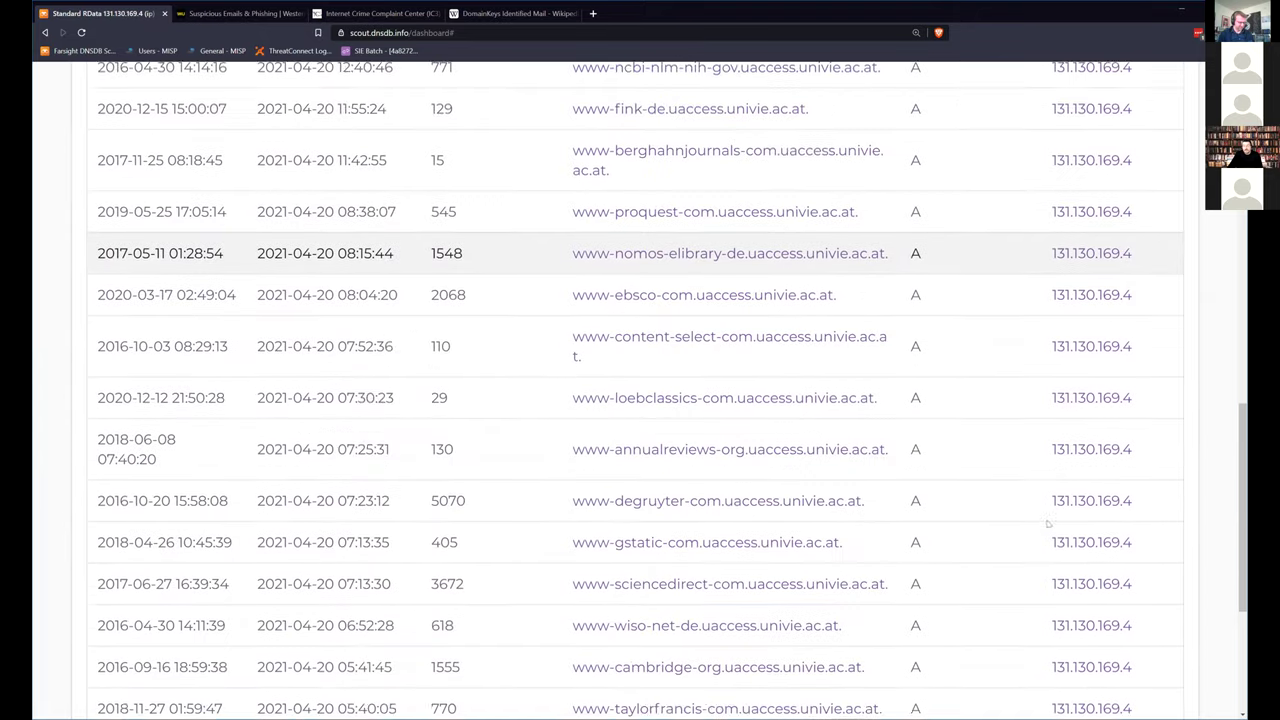
pyautogui.scroll(-3, 1047, 524)
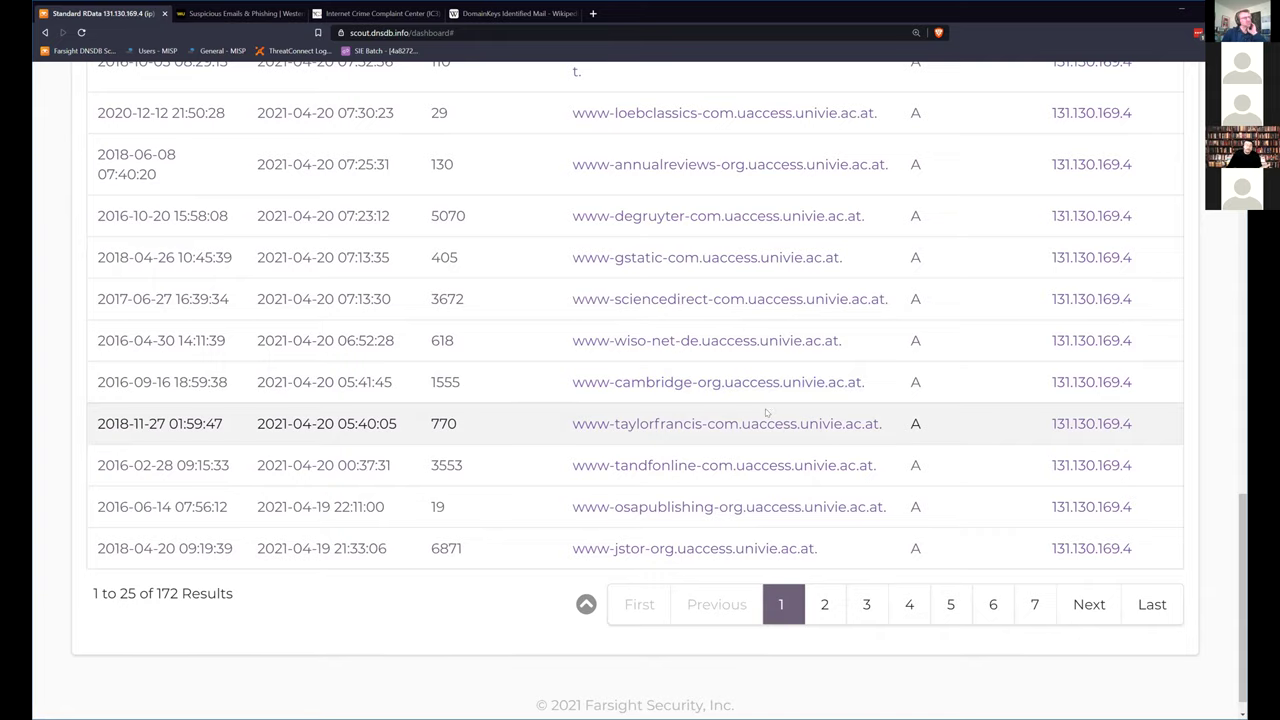
pyautogui.scroll(3, 765, 413)
pyautogui.scroll(12, 765, 413)
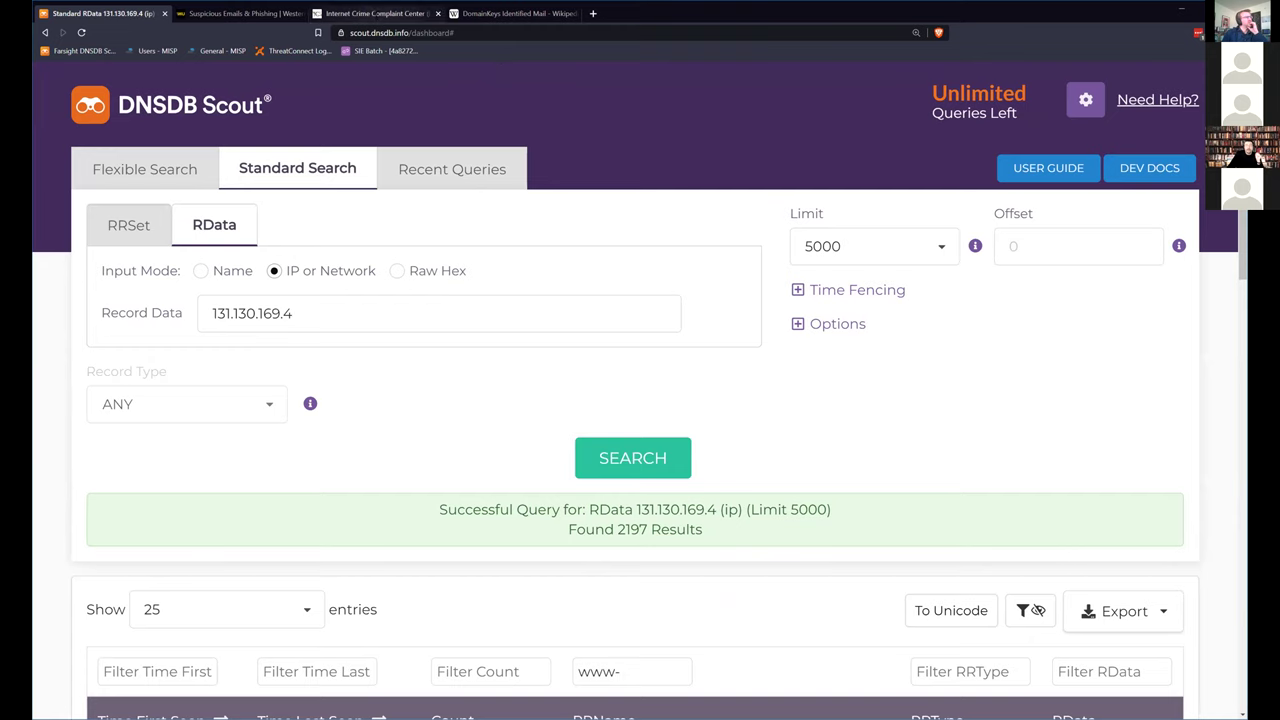
# - Consult the Internet Crime Complaint Center page on spoofed FBI domains and return to the DNSDB Scout results
pyautogui.click(378, 14)
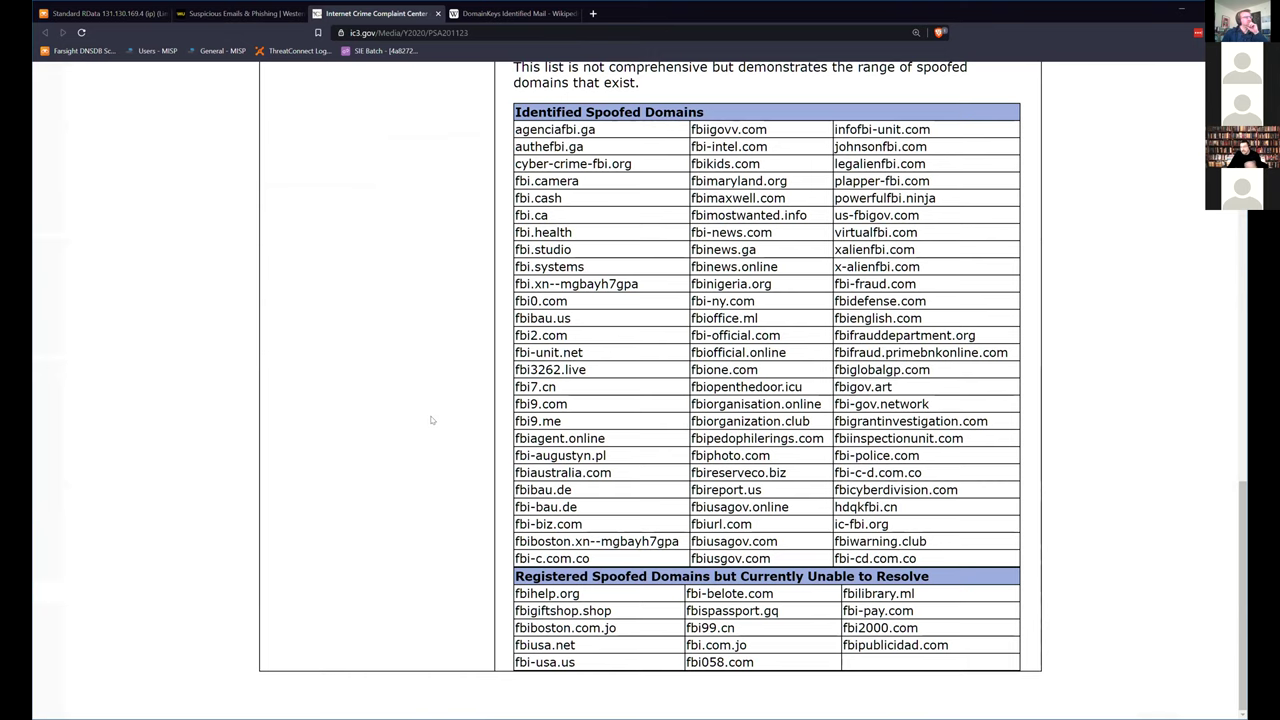
pyautogui.scroll(3, 280, 98)
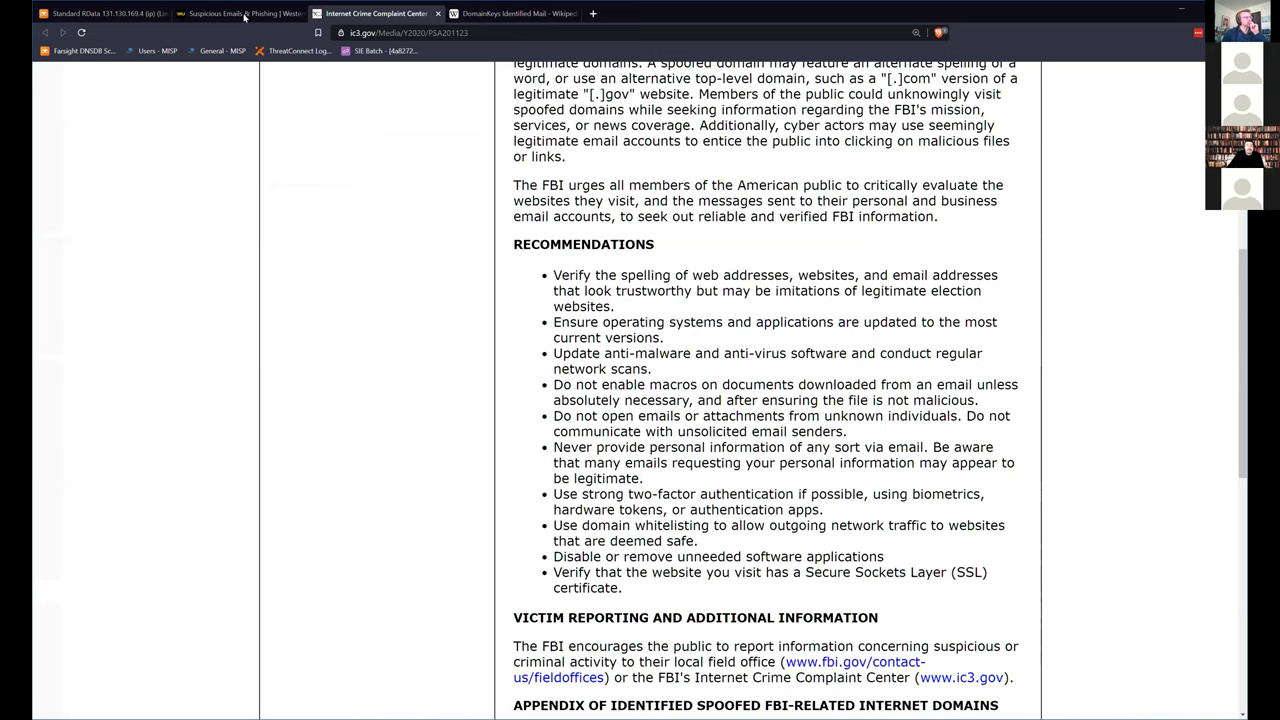
pyautogui.click(105, 13)
# - Widen the RData query to the network 131.130.169.0/24 and run the search
pyautogui.scroll(-5, 669, 503)
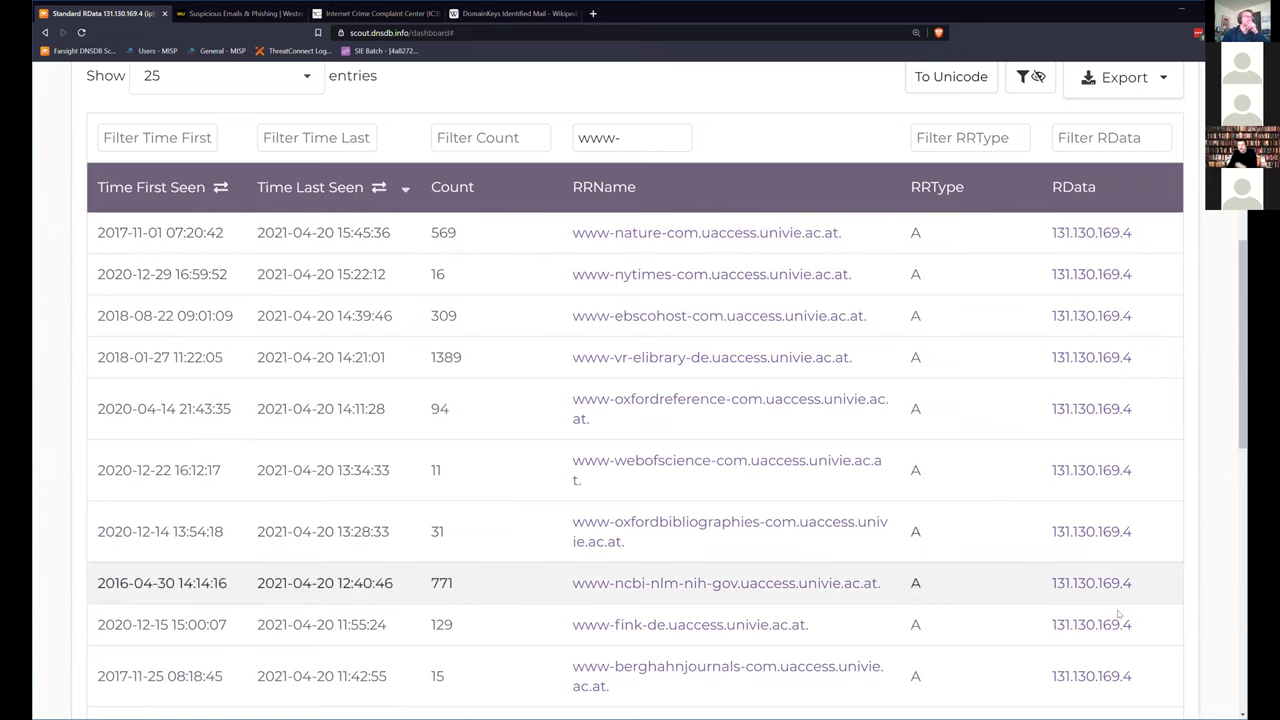
pyautogui.scroll(5, 1100, 595)
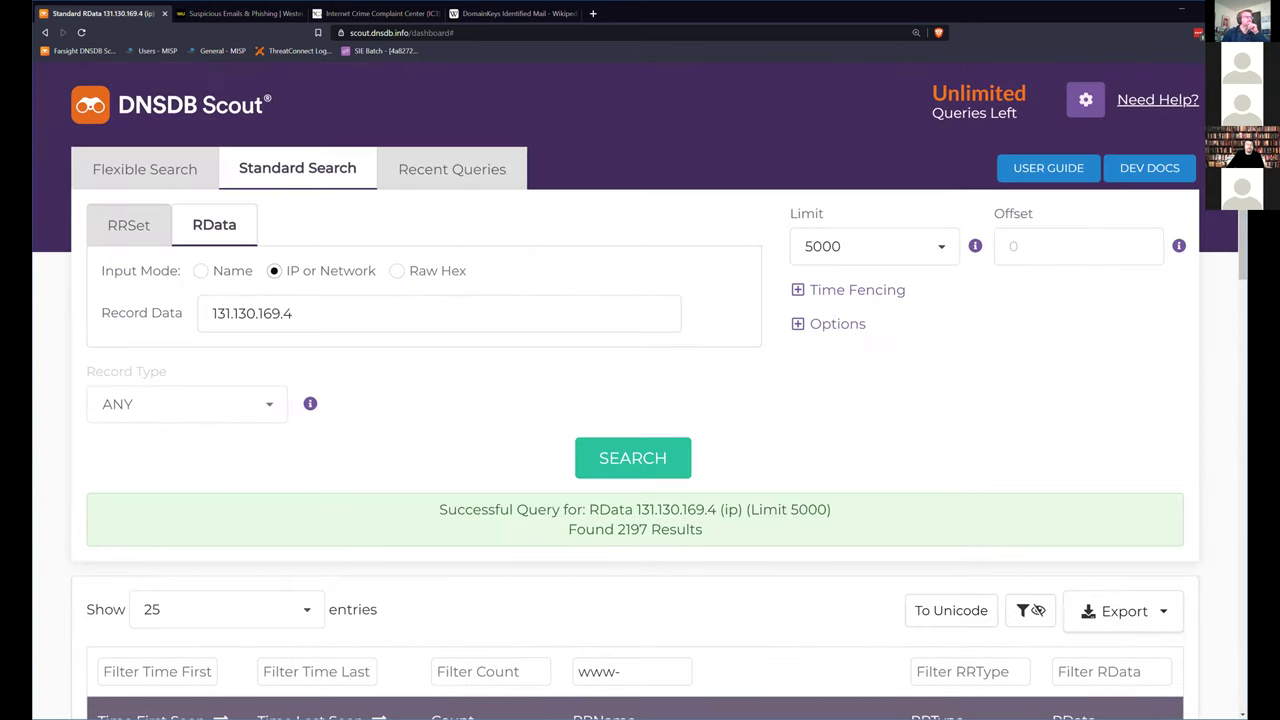
pyautogui.click(333, 314)
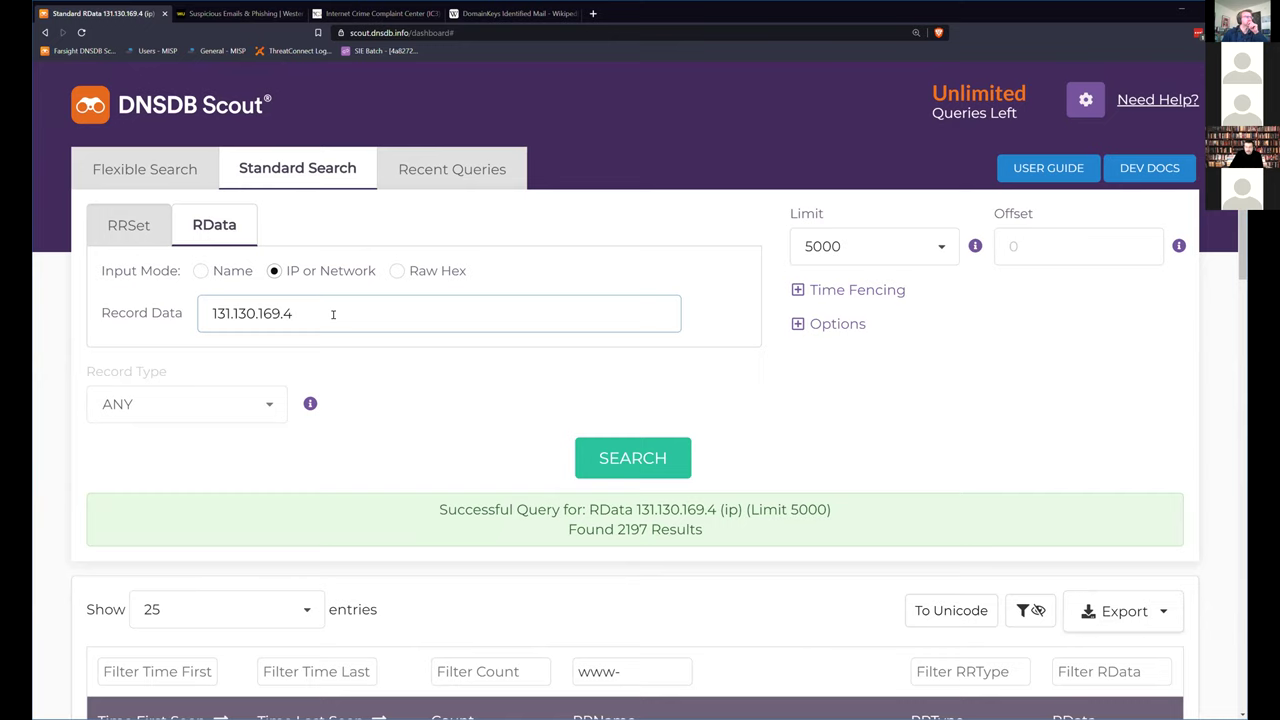
pyautogui.write('0/2')
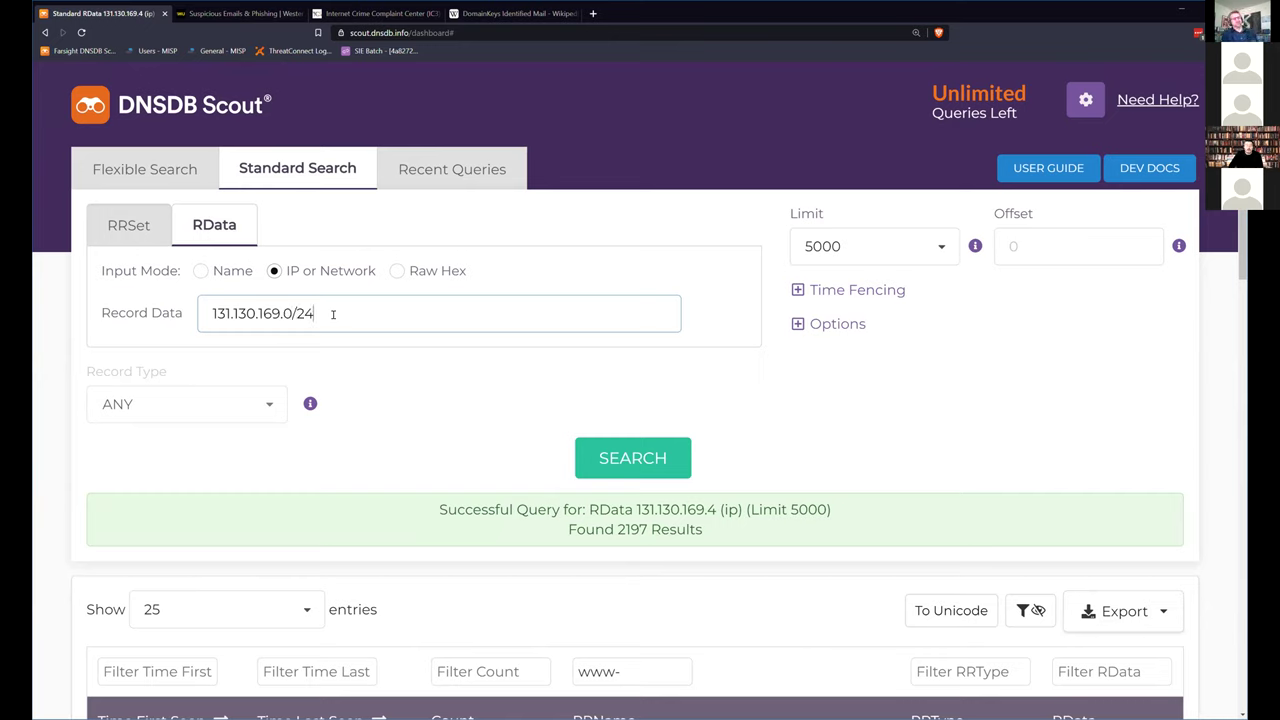
pyautogui.click(640, 471)
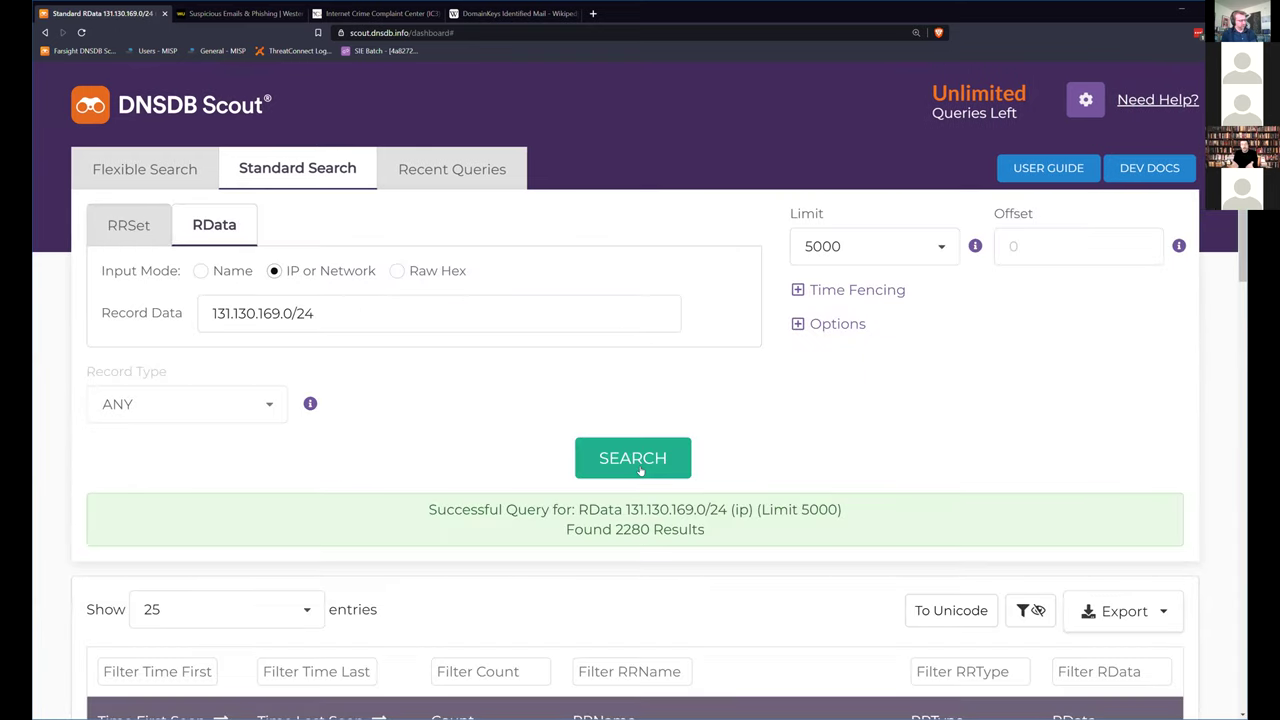
# - Browse the 131.130.169.0/24 results and sort them by RData in ascending order
pyautogui.scroll(-4, 700, 445)
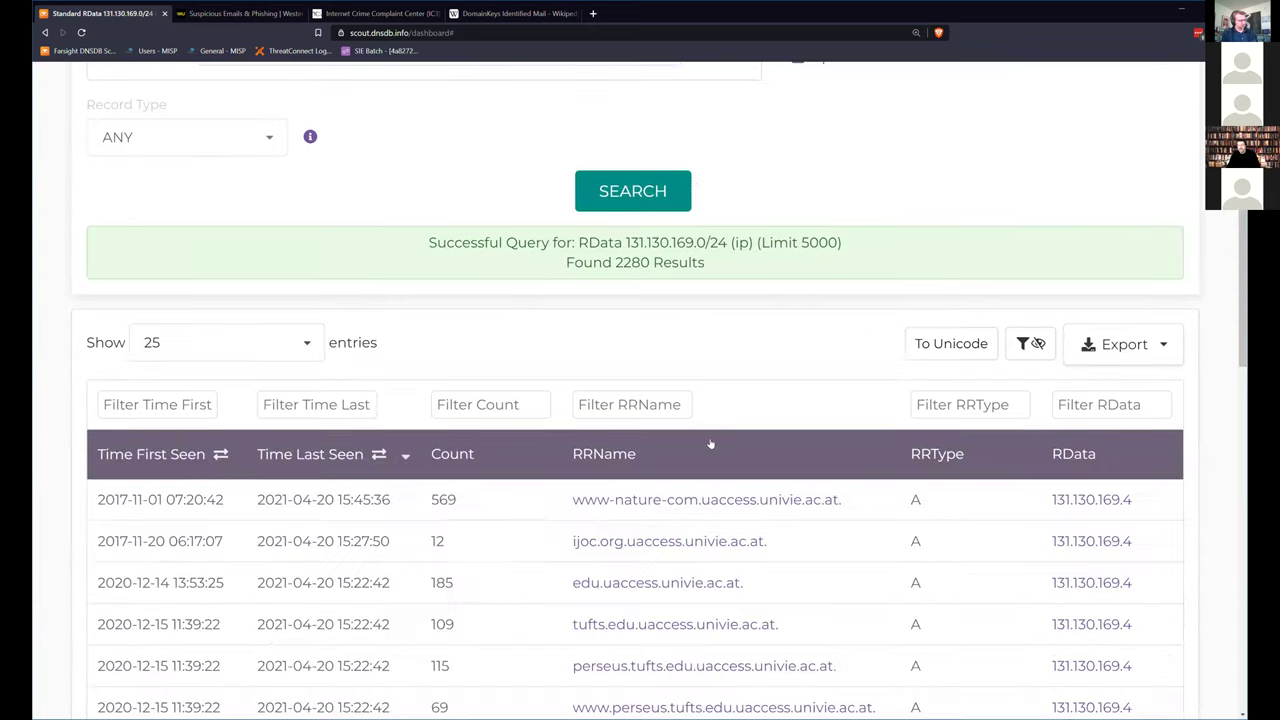
pyautogui.scroll(-3, 710, 443)
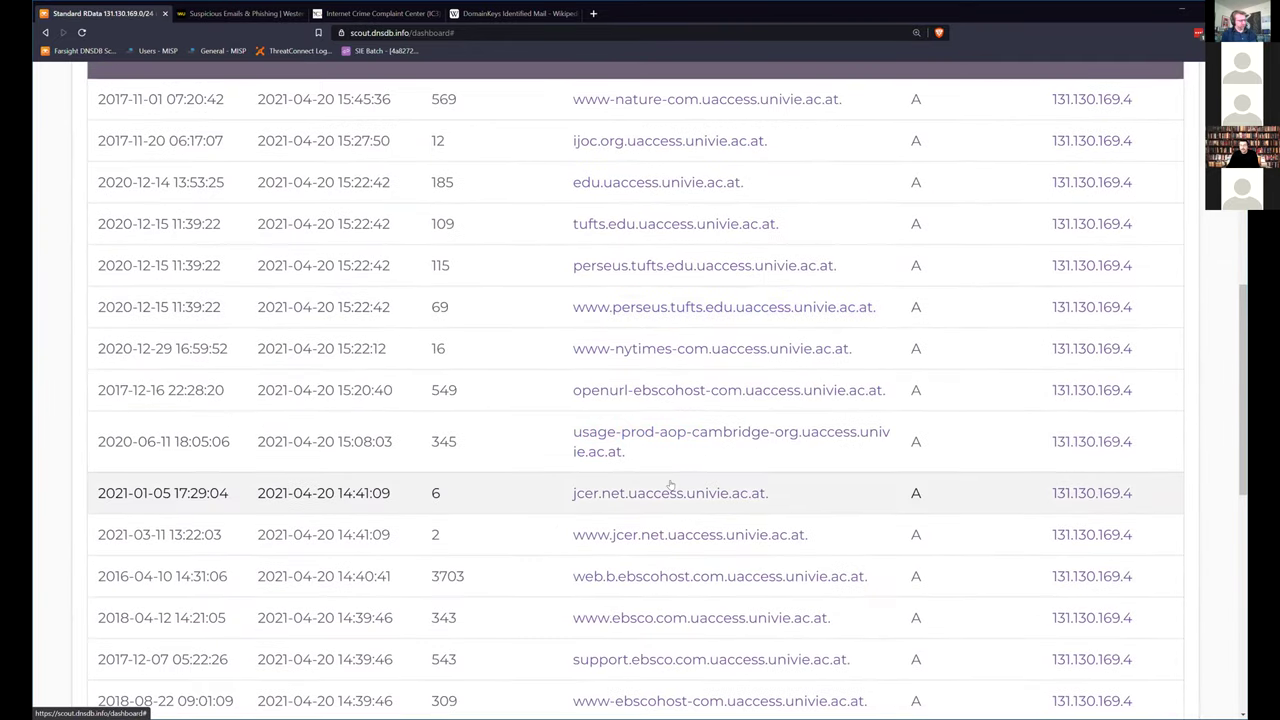
pyautogui.scroll(-4, 666, 486)
pyautogui.scroll(8, 670, 485)
pyautogui.scroll(3, 800, 505)
pyautogui.scroll(-12, 940, 530)
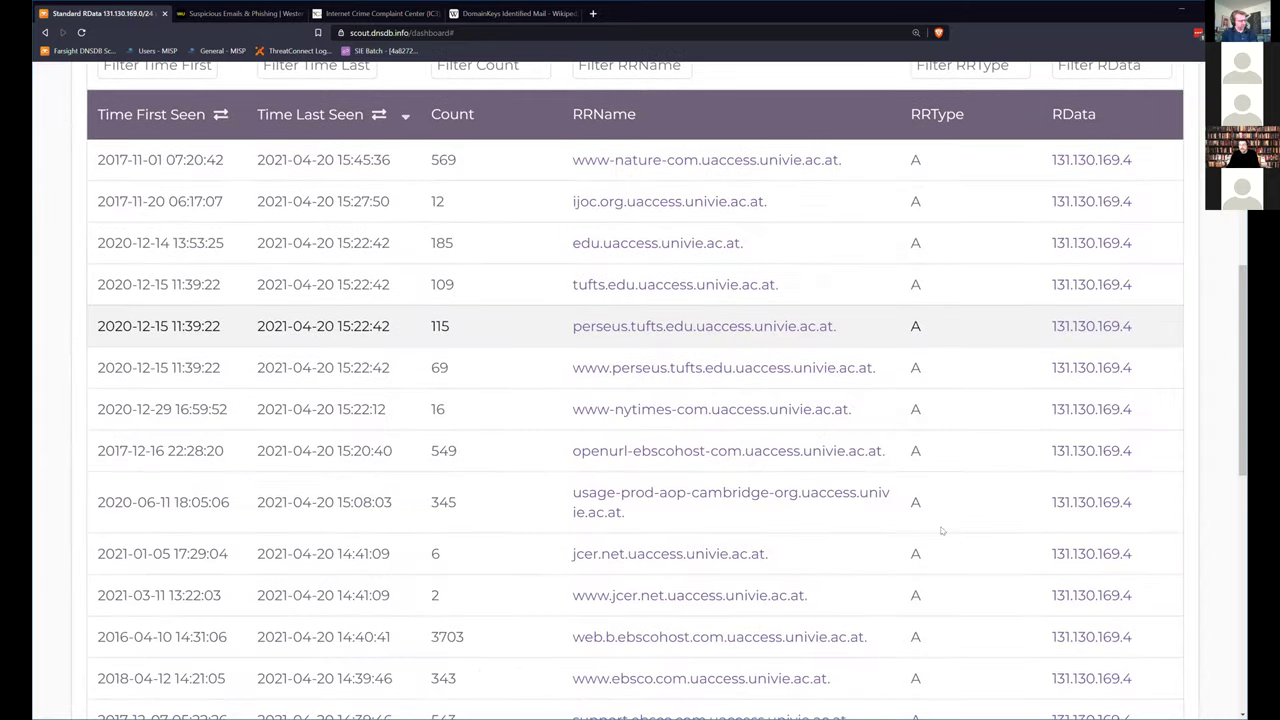
pyautogui.scroll(7, 1065, 420)
pyautogui.click(1085, 320)
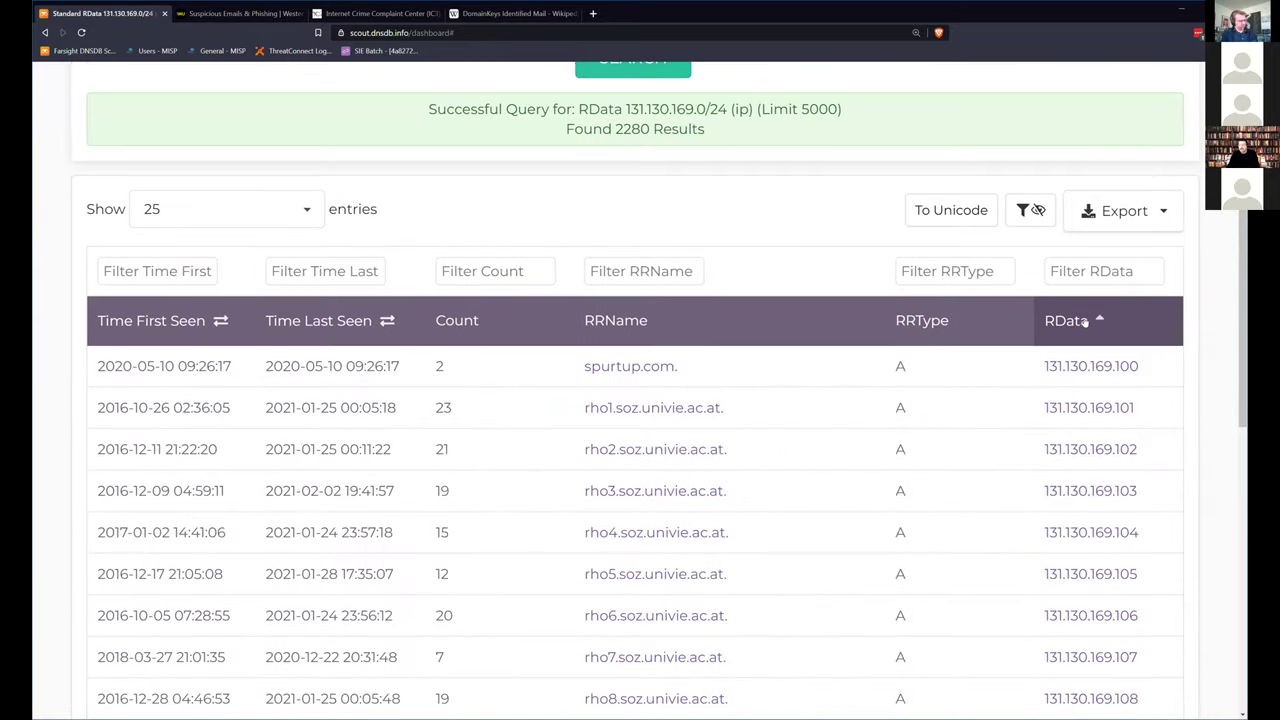
# - Review the hostnames on the first page of the RData-sorted results and open page 5
pyautogui.scroll(-3, 745, 384)
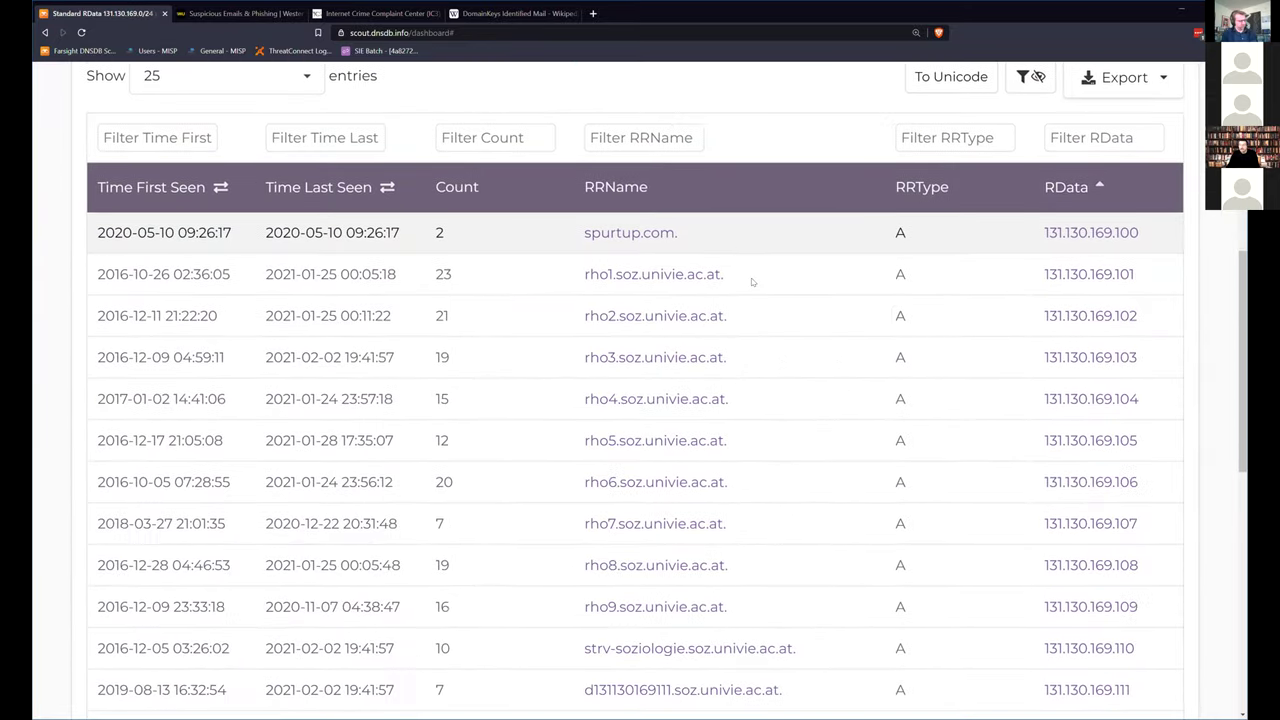
pyautogui.scroll(-1, 754, 437)
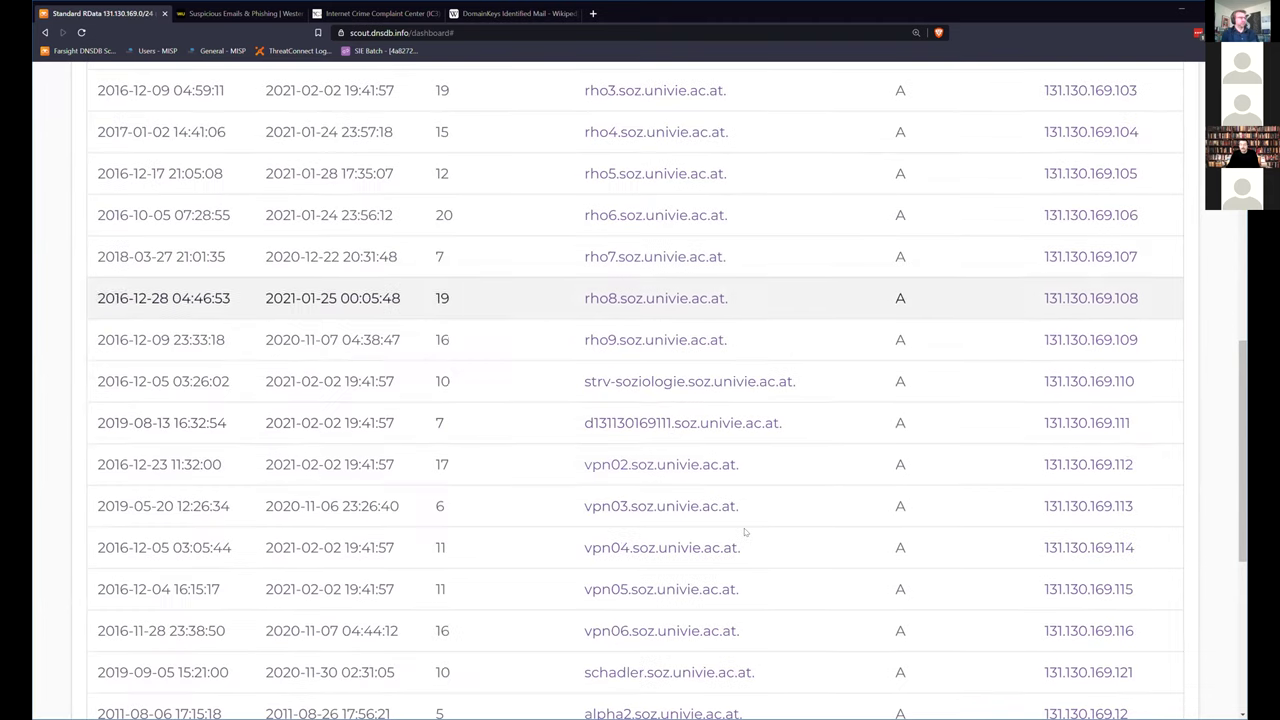
pyautogui.scroll(-1, 745, 533)
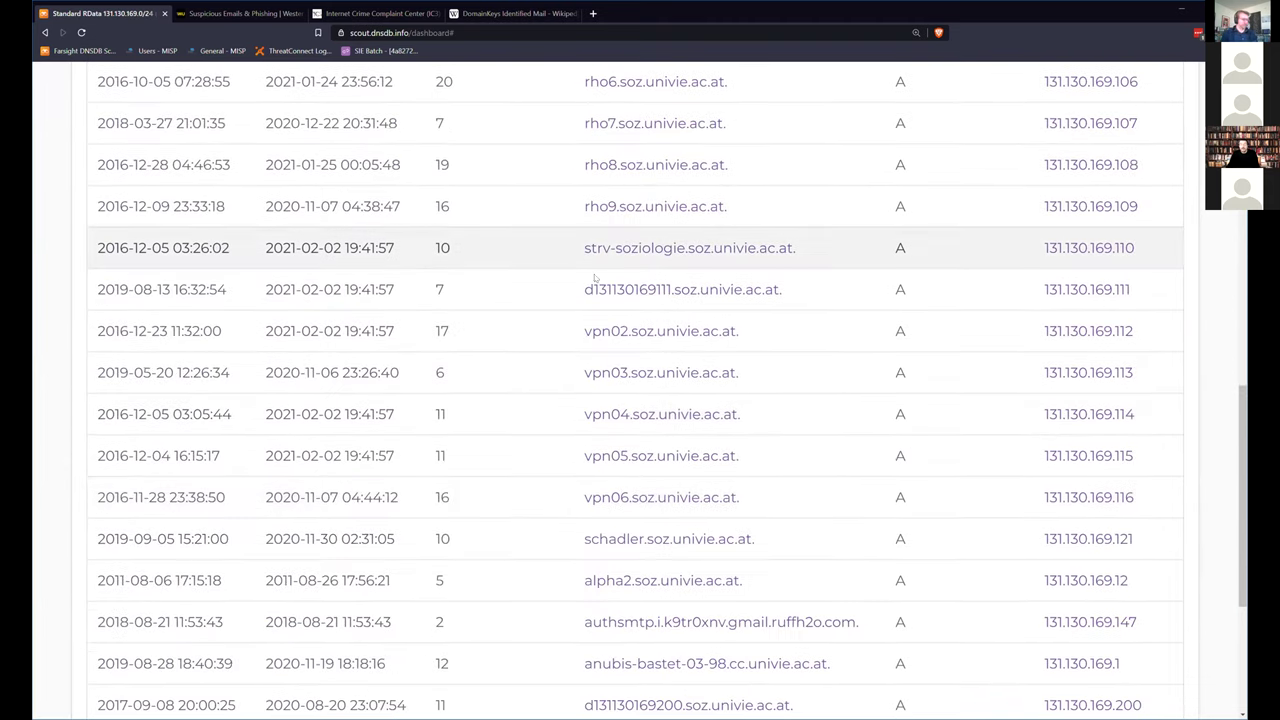
pyautogui.scroll(-1, 798, 389)
pyautogui.scroll(-1, 798, 389)
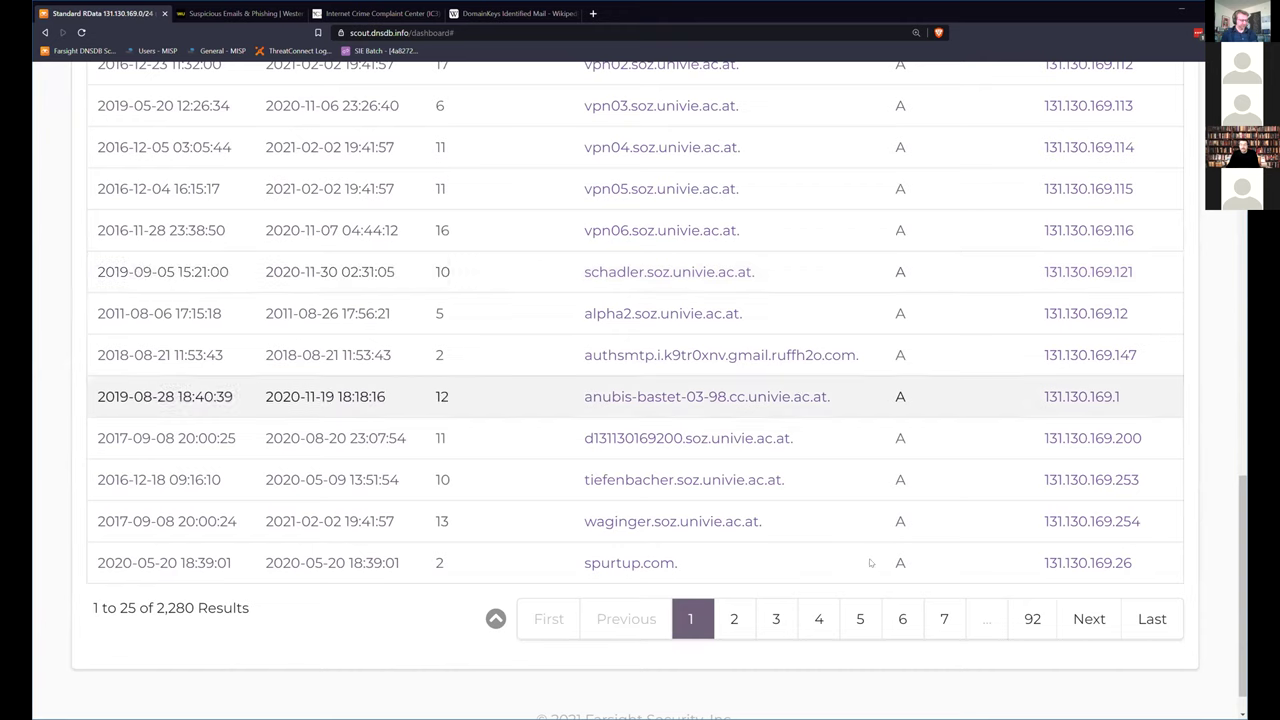
pyautogui.click(860, 620)
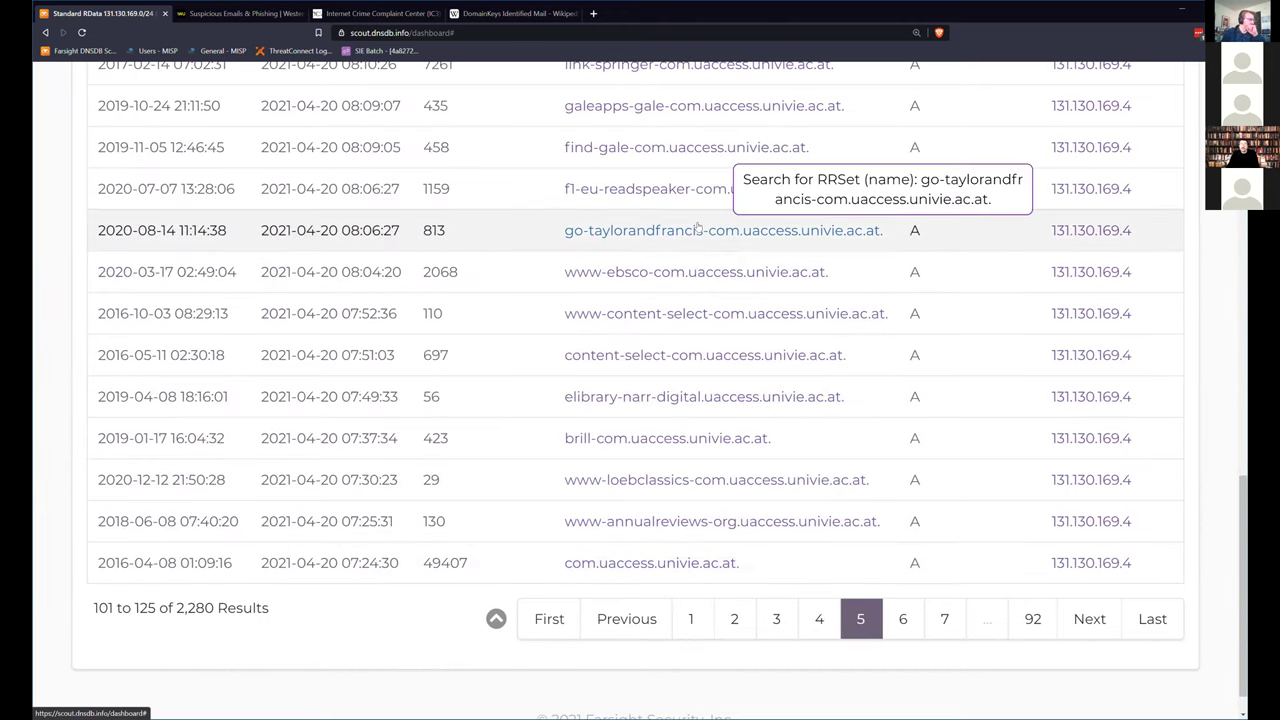
# - Close the Internet Crime Complaint Center page and switch to the Wikipedia article on DomainKeys Identified Mail
pyautogui.scroll(2, 700, 225)
pyautogui.scroll(3, 699, 228)
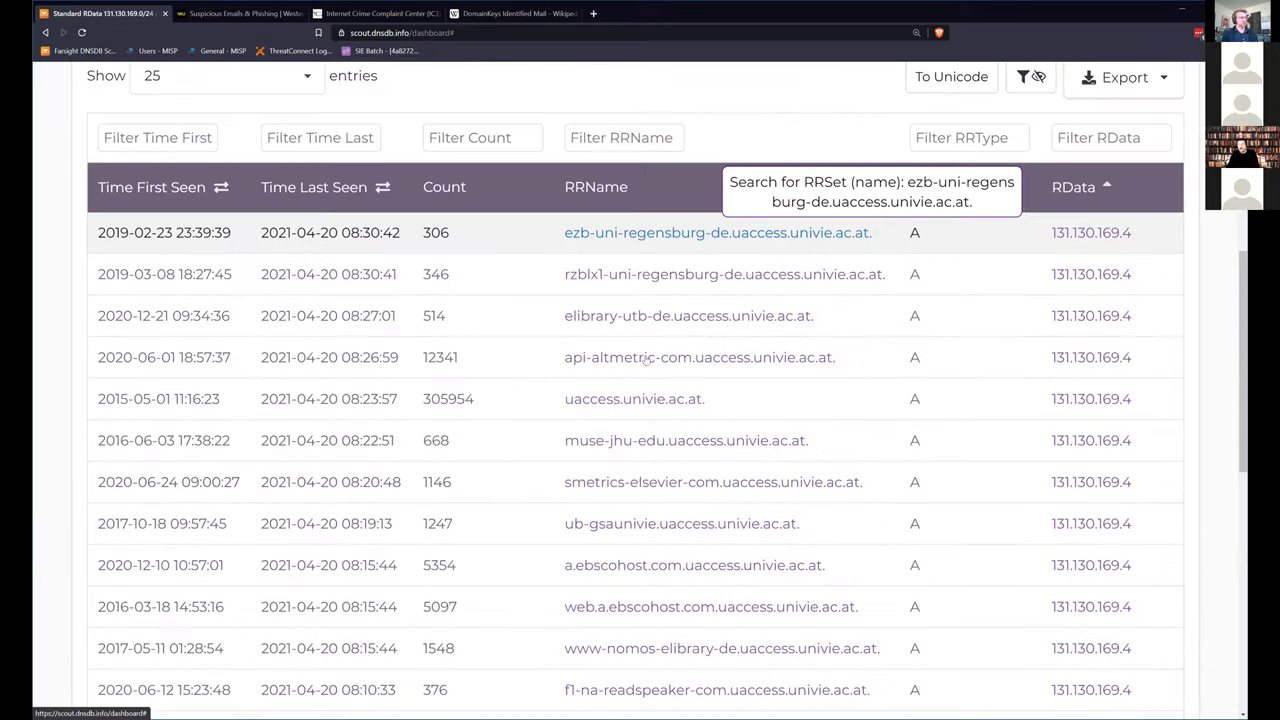
pyautogui.scroll(2, 726, 502)
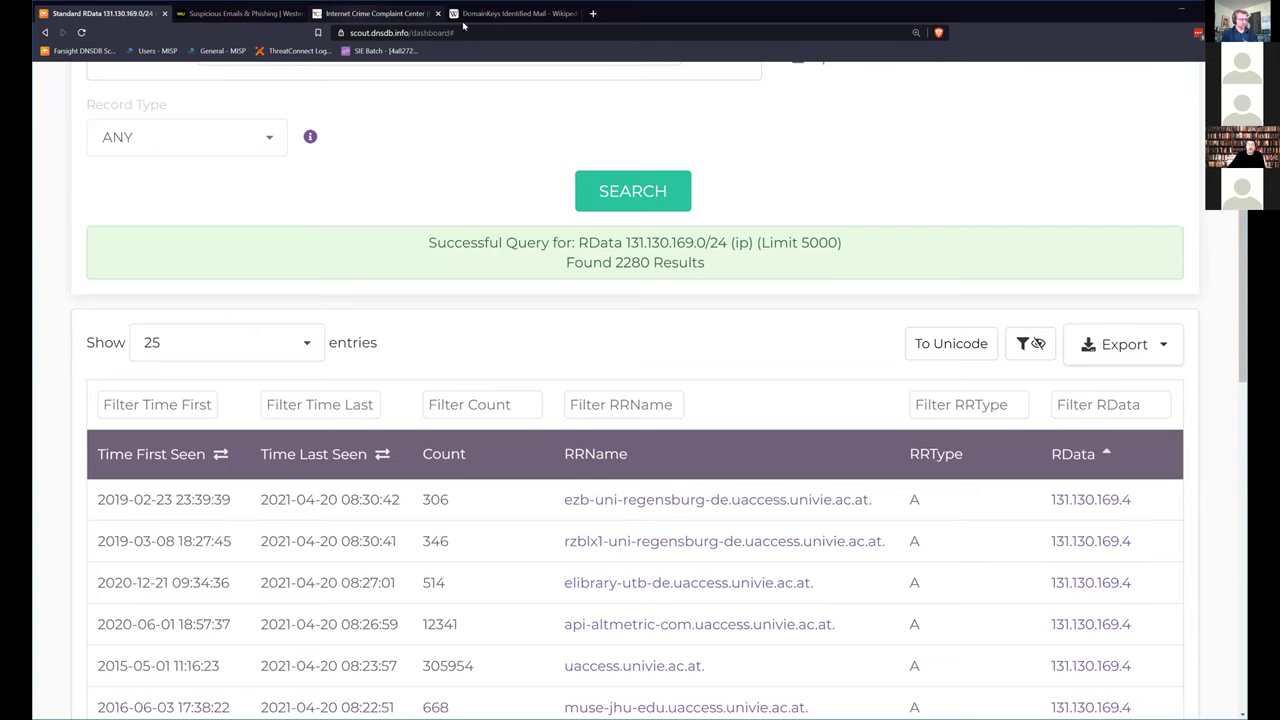
pyautogui.click(380, 14)
pyautogui.hotkey('ctrl', 'w')
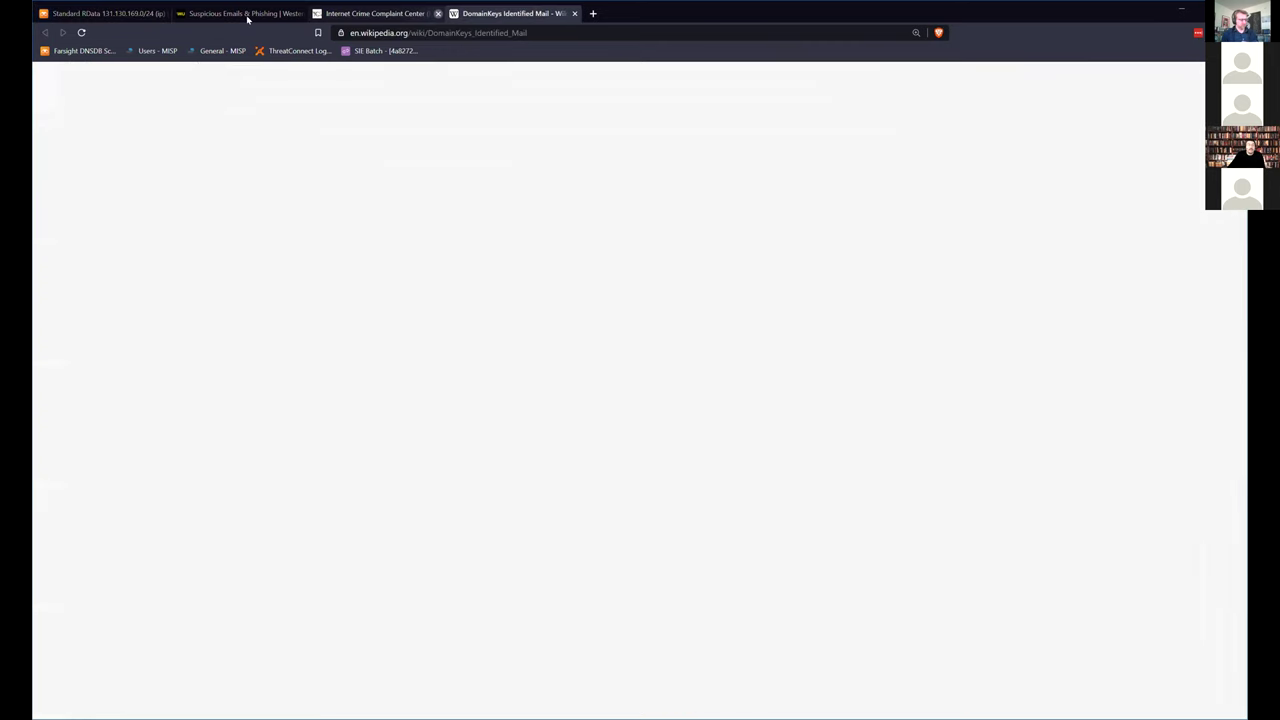
pyautogui.click(247, 15)
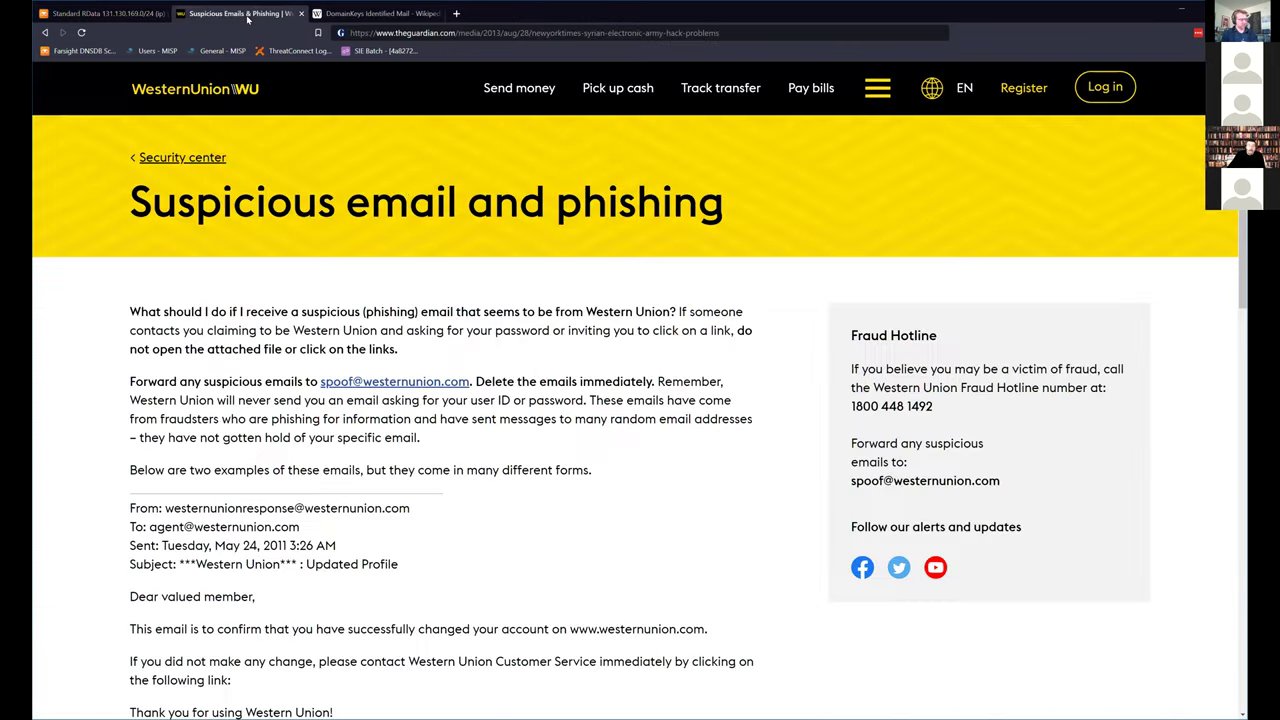
pyautogui.click(367, 15)
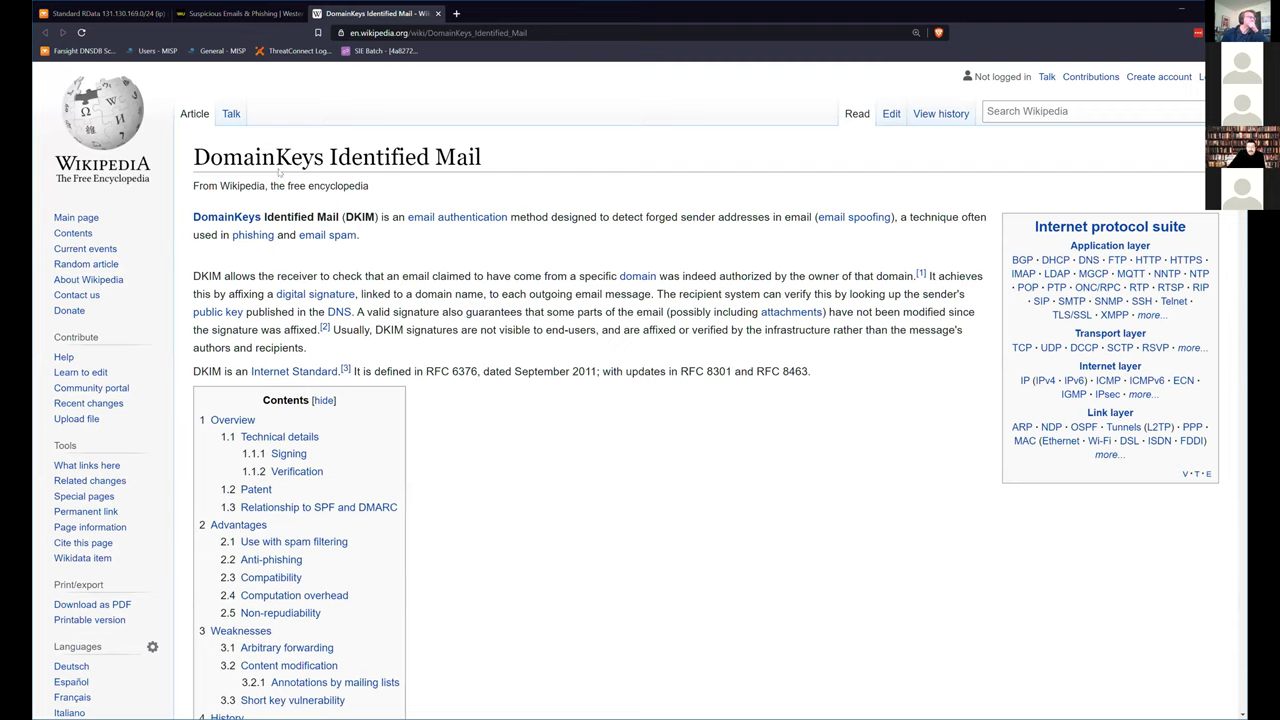
# - Examine the article's Signing section, focusing on the domain, selector and hash fields of the example DKIM-Signature header
pyautogui.moveTo(190, 155); pyautogui.dragTo(497, 150)
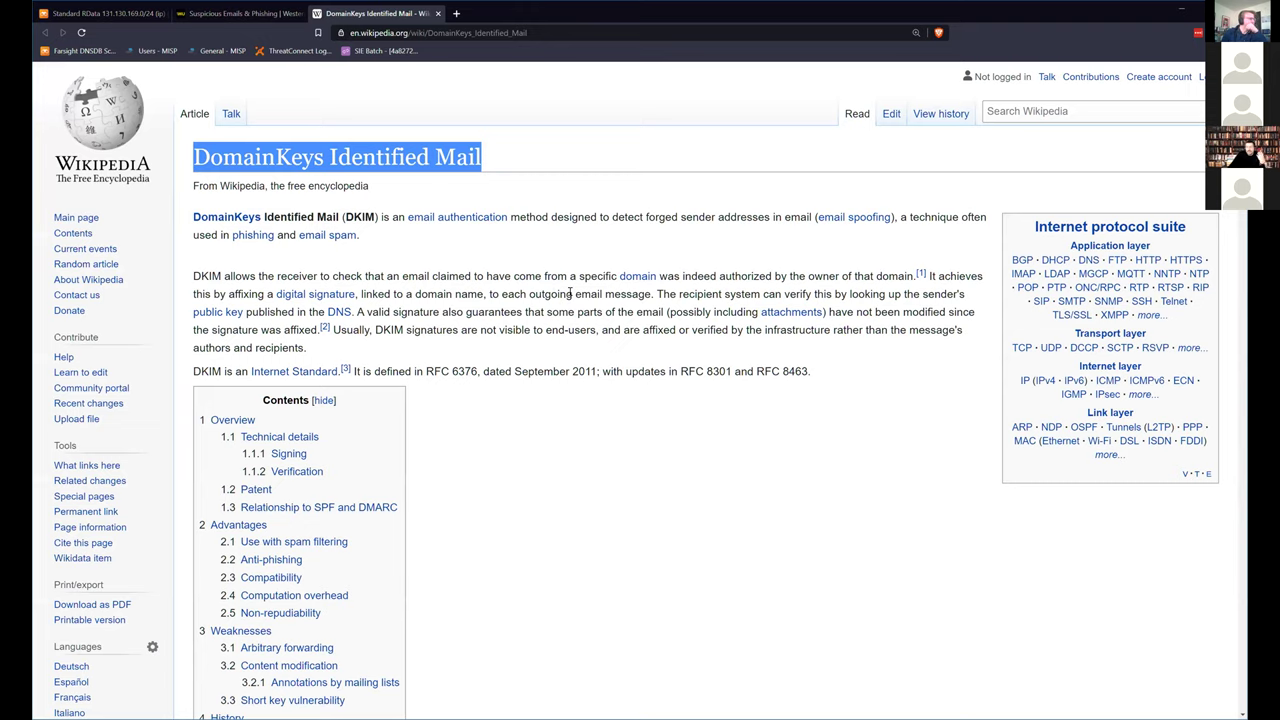
pyautogui.scroll(-4, 572, 292)
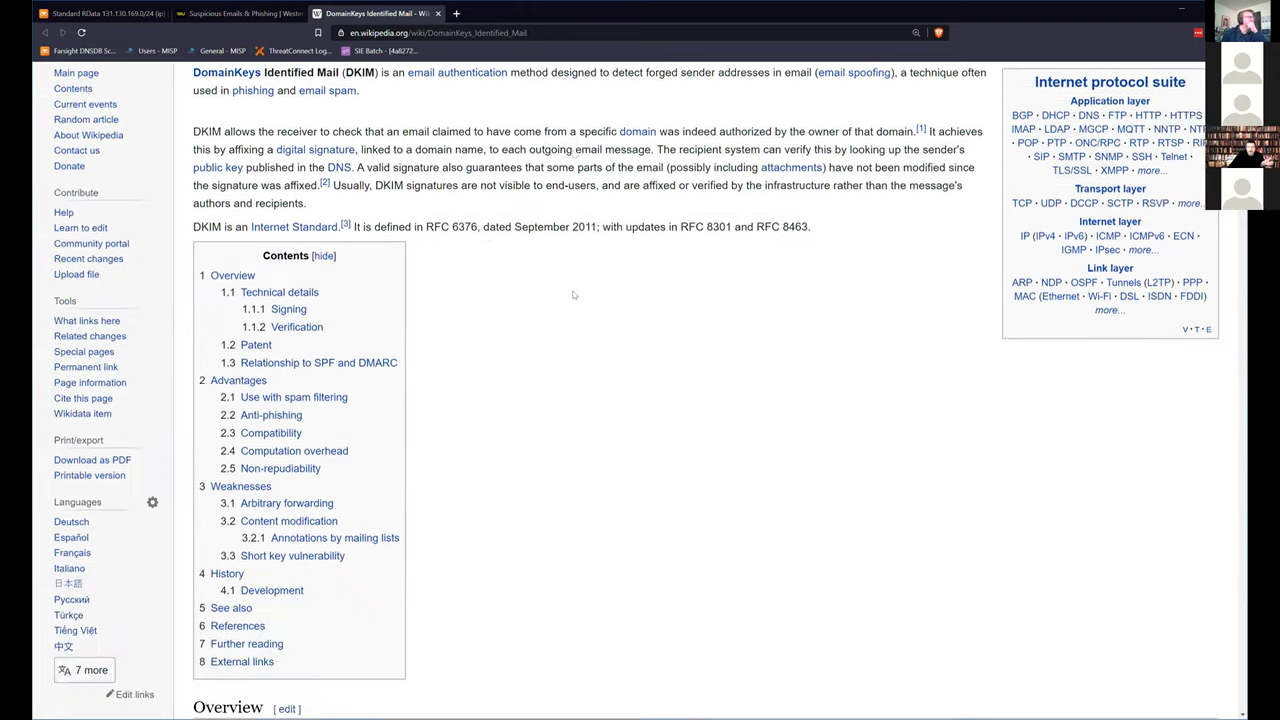
pyautogui.scroll(-4, 572, 292)
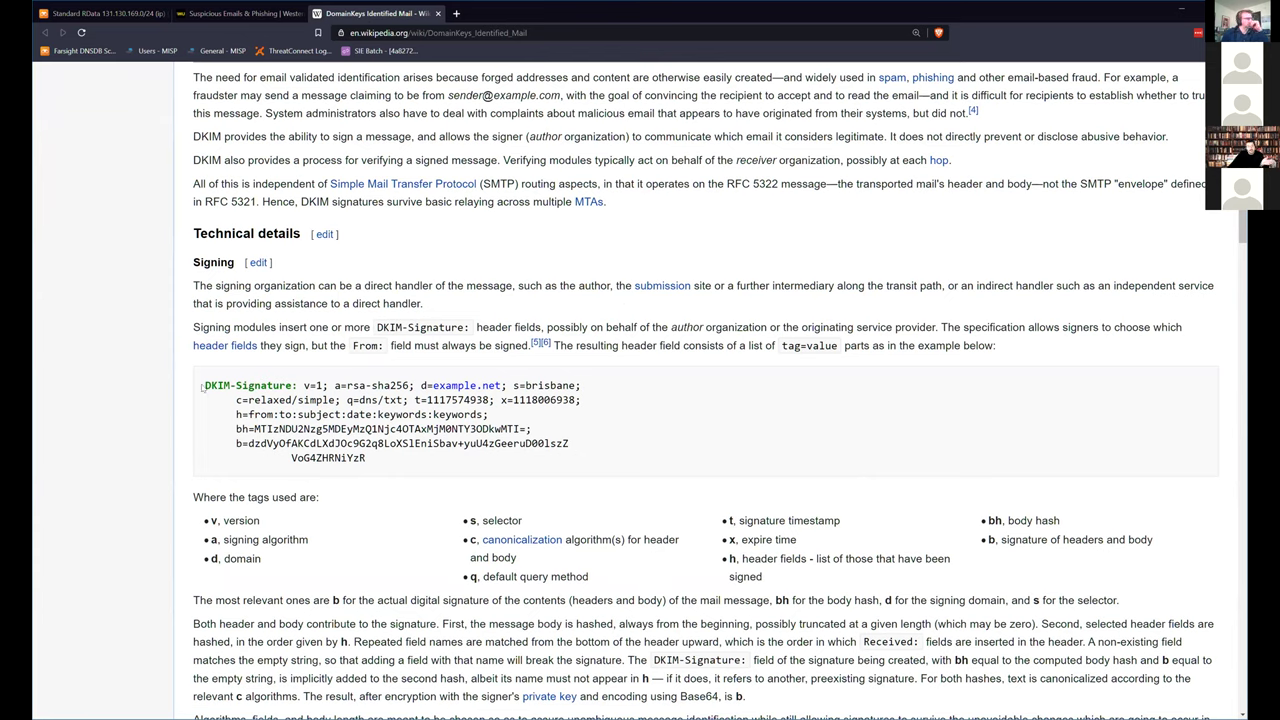
pyautogui.moveTo(207, 385)
pyautogui.mouseDown()
pyautogui.moveTo(530, 430)
pyautogui.moveTo(354, 478)
pyautogui.mouseUp()
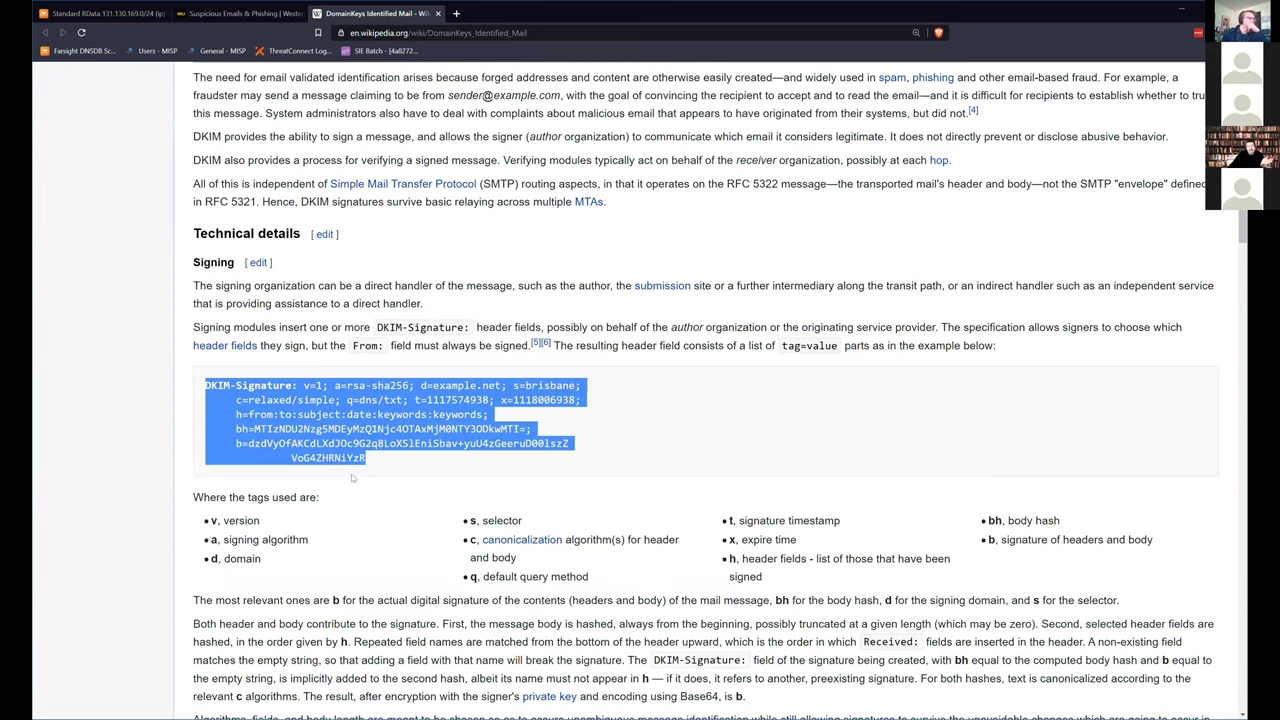
pyautogui.click(417, 426)
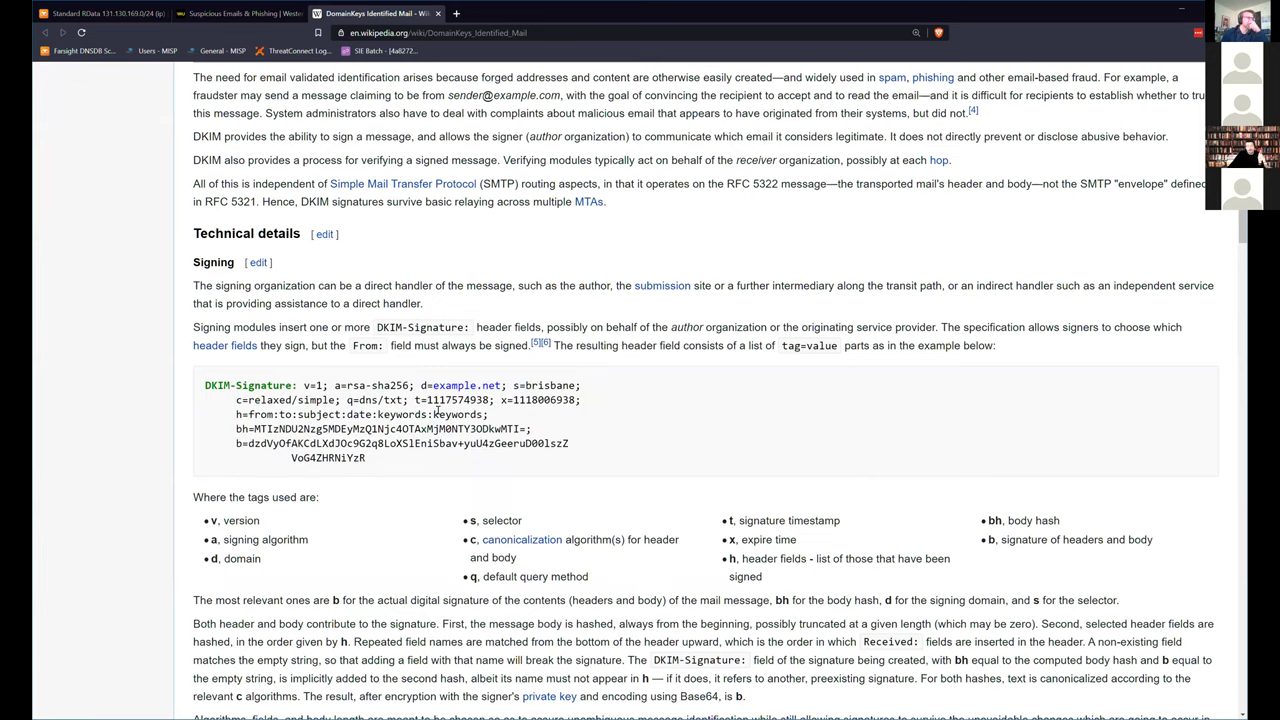
pyautogui.moveTo(204, 385)
pyautogui.mouseDown()
pyautogui.moveTo(300, 401)
pyautogui.moveTo(464, 378)
pyautogui.moveTo(582, 386)
pyautogui.mouseUp()
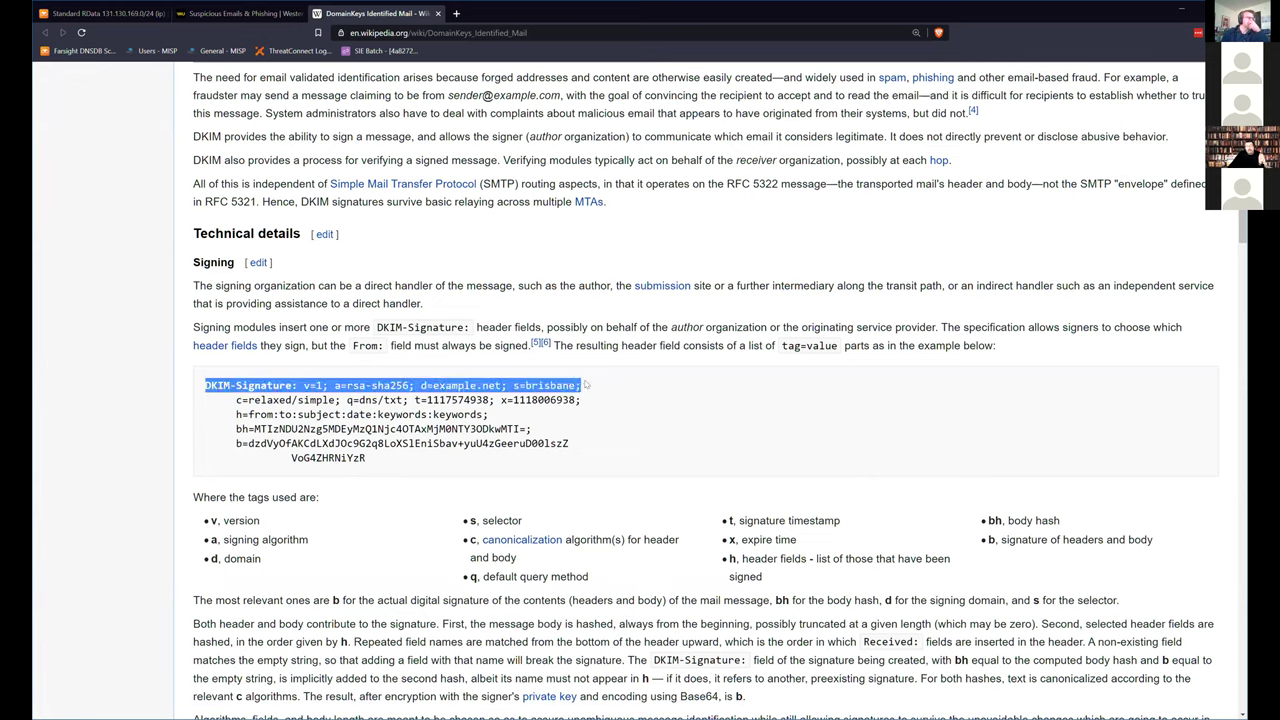
pyautogui.click(702, 440)
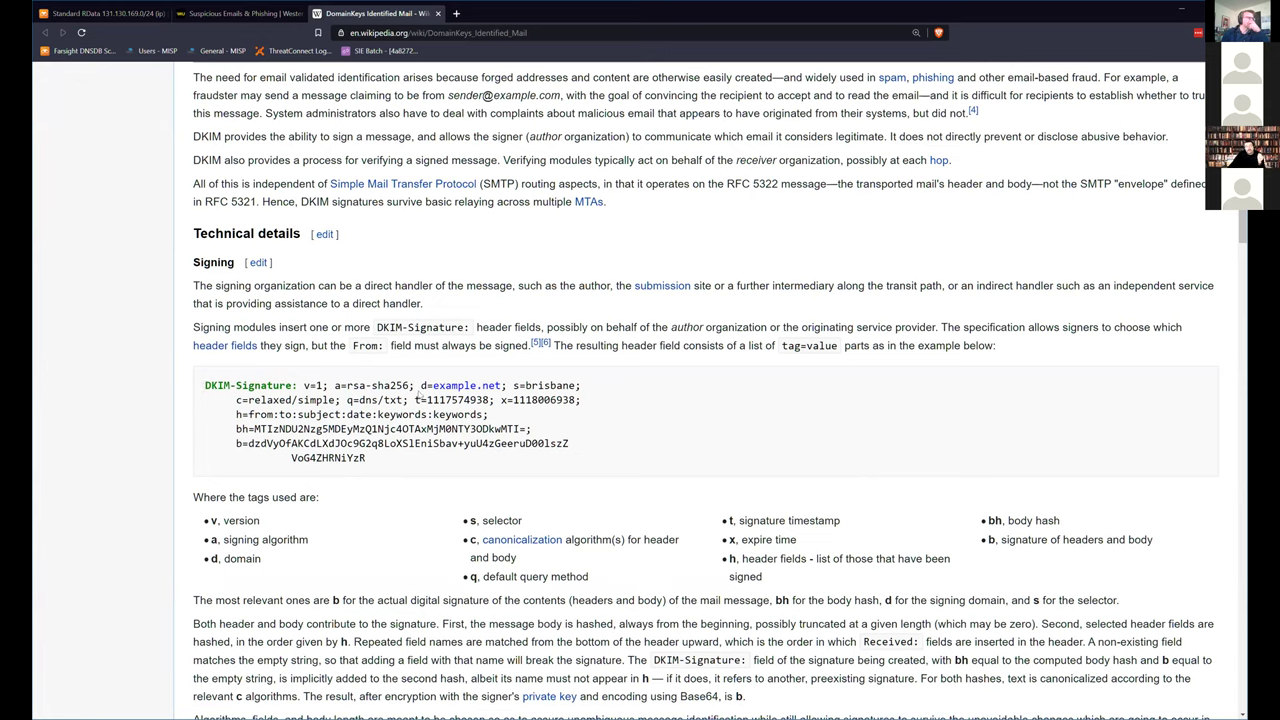
pyautogui.moveTo(421, 385); pyautogui.dragTo(578, 386)
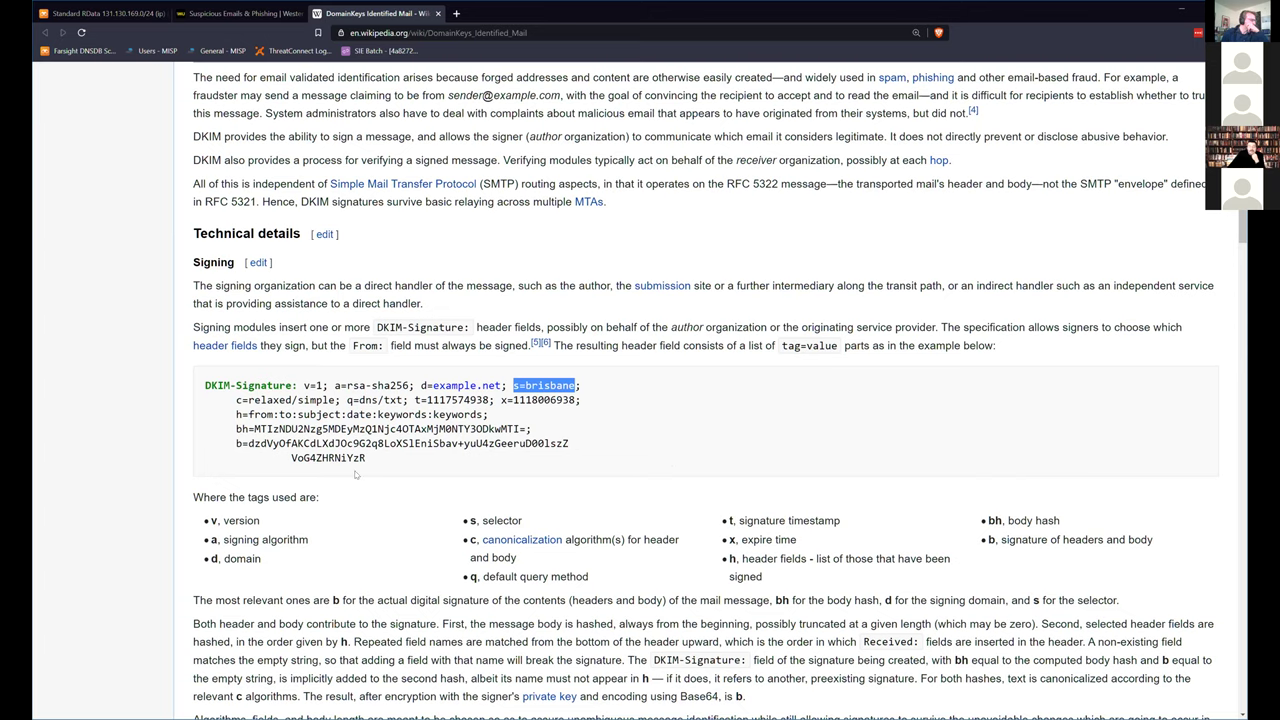
pyautogui.moveTo(367, 458); pyautogui.dragTo(242, 414)
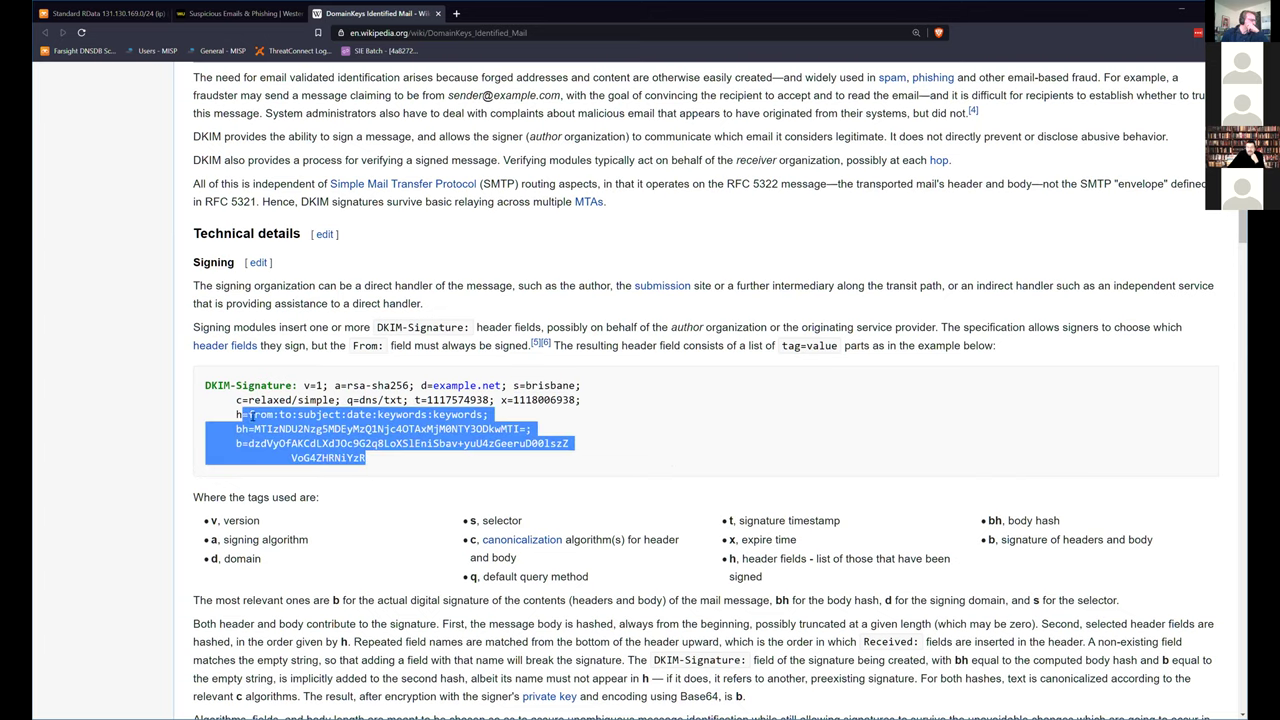
# - Examine the Verification section's example lookup name brisbane._domainkey.example.net and the public key in its TXT record
pyautogui.scroll(-4, 410, 466)
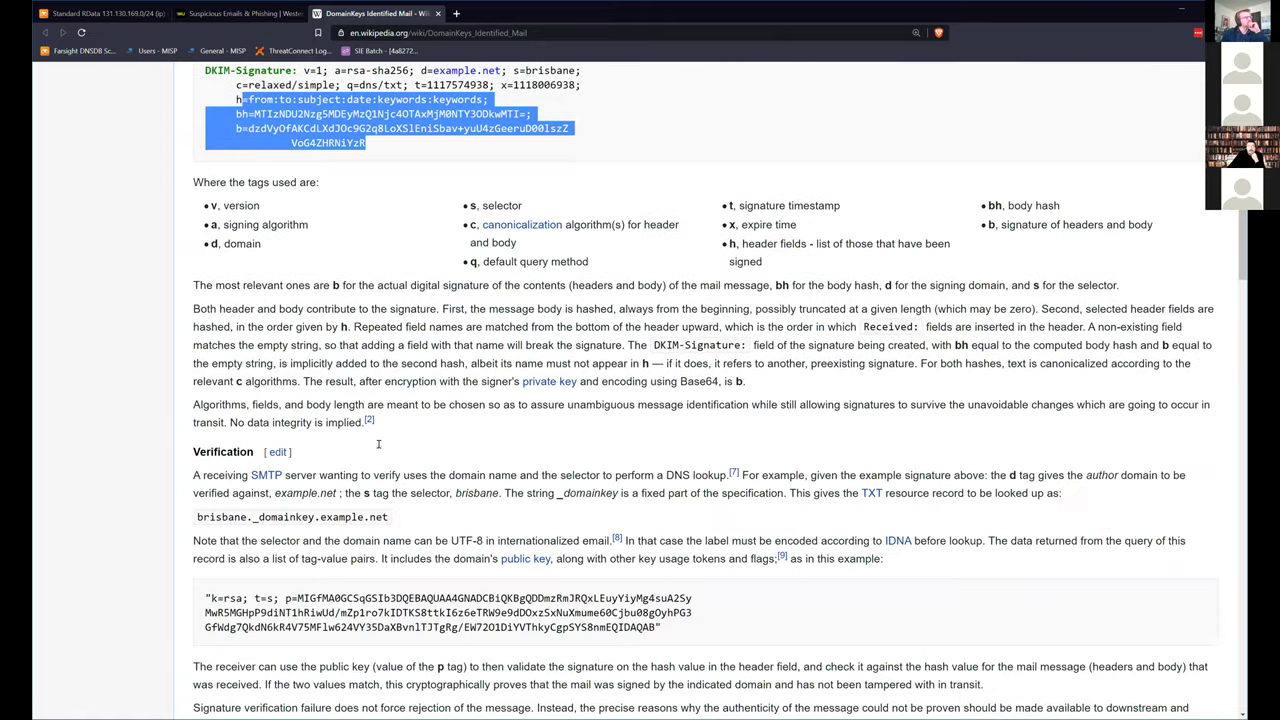
pyautogui.scroll(-2, 394, 325)
pyautogui.scroll(1, 389, 293)
pyautogui.moveTo(390, 298); pyautogui.dragTo(197, 299)
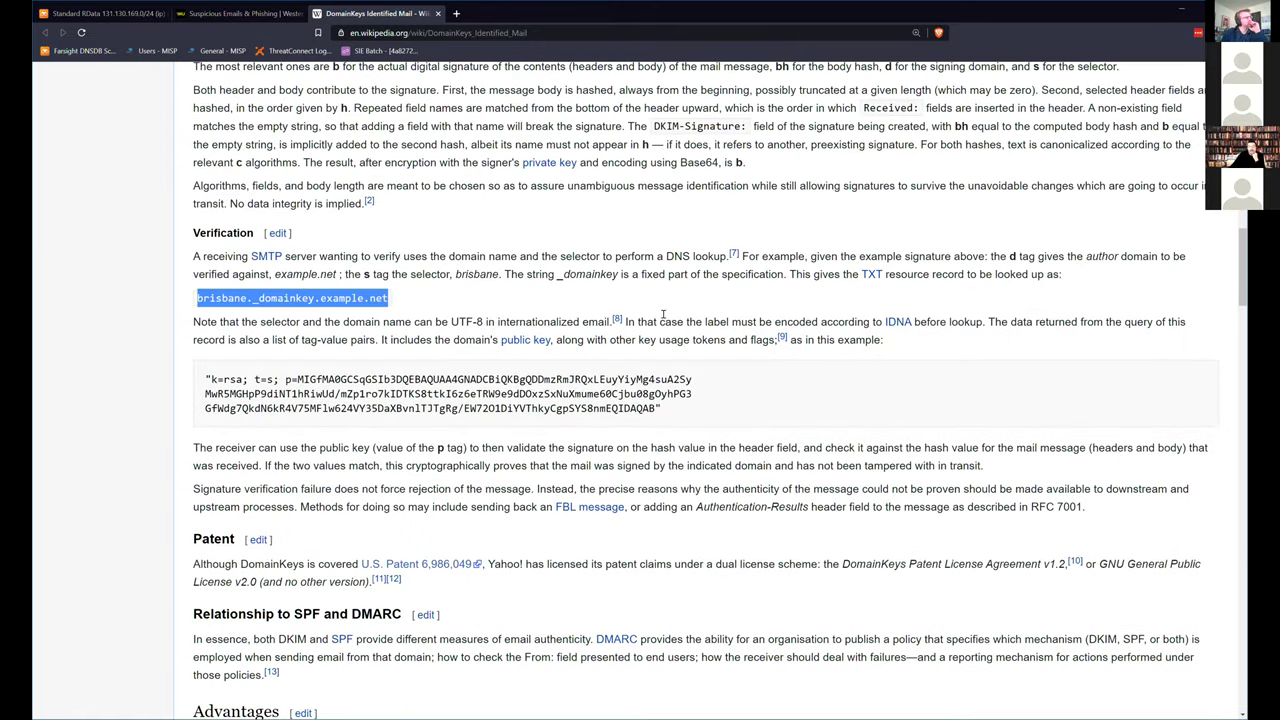
pyautogui.moveTo(670, 412); pyautogui.dragTo(176, 386)
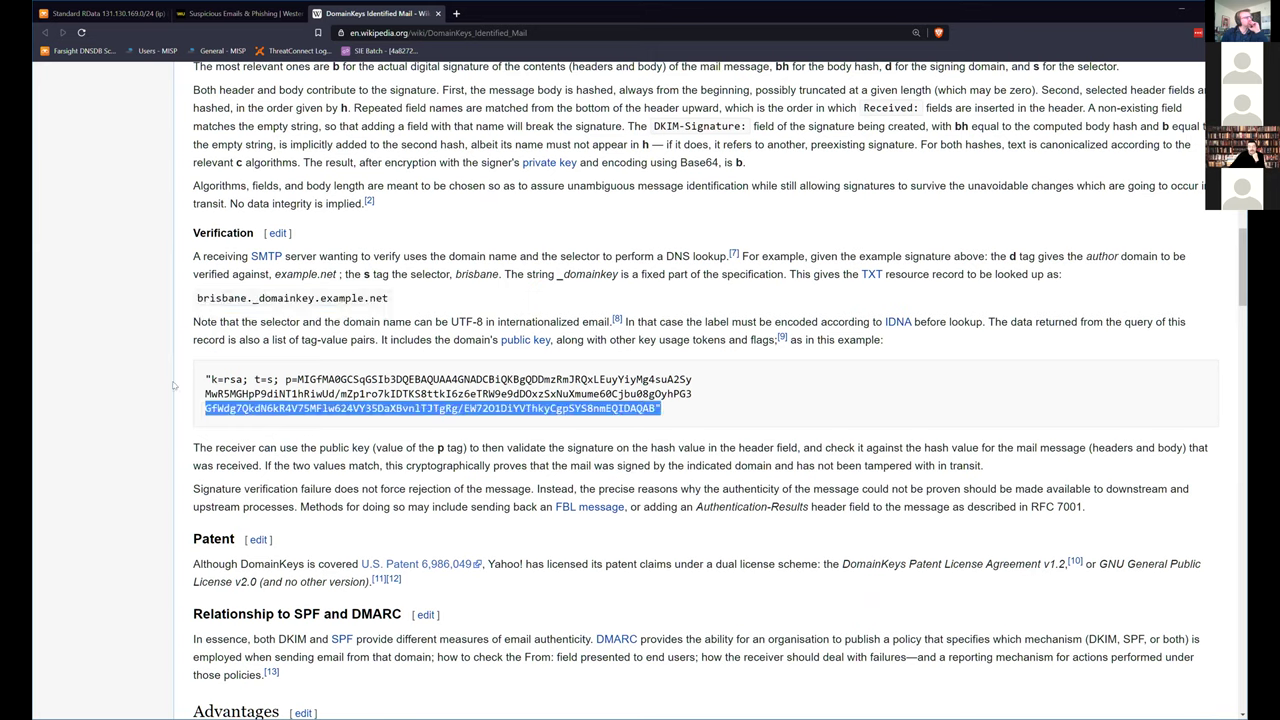
pyautogui.click(306, 389)
pyautogui.moveTo(298, 379); pyautogui.dragTo(657, 408)
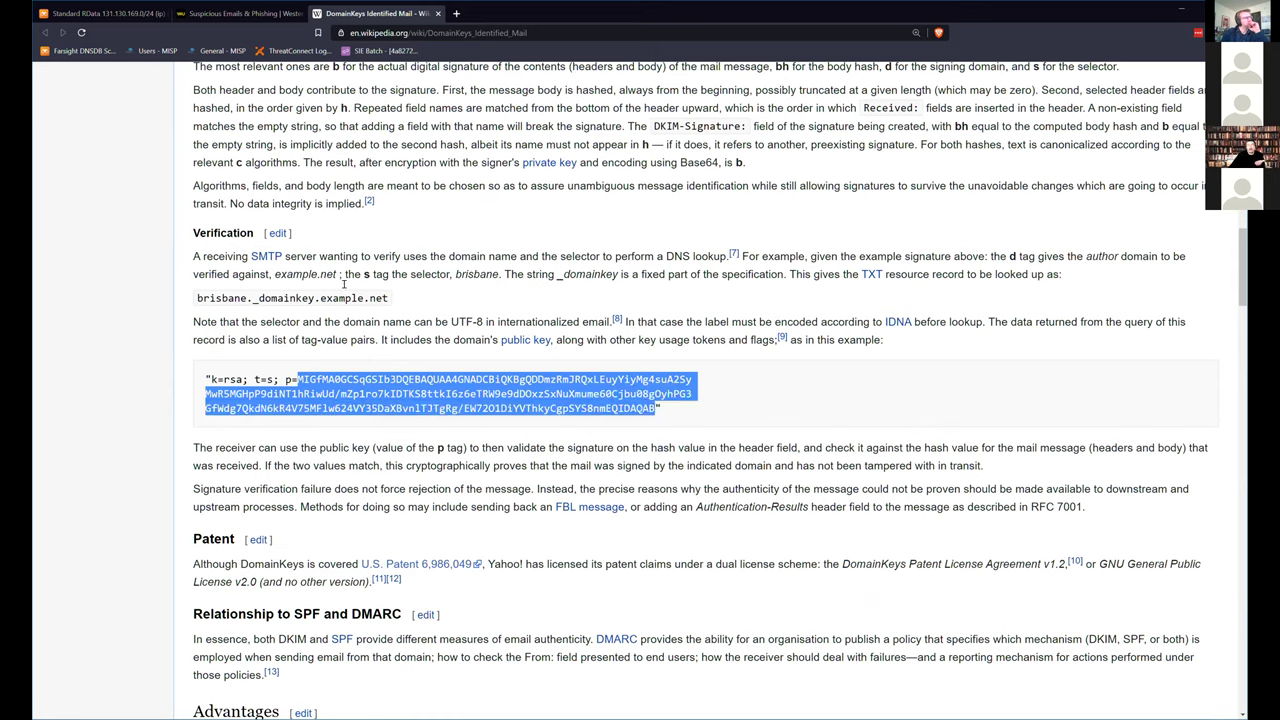
pyautogui.click(331, 298)
pyautogui.doubleClick(331, 298)
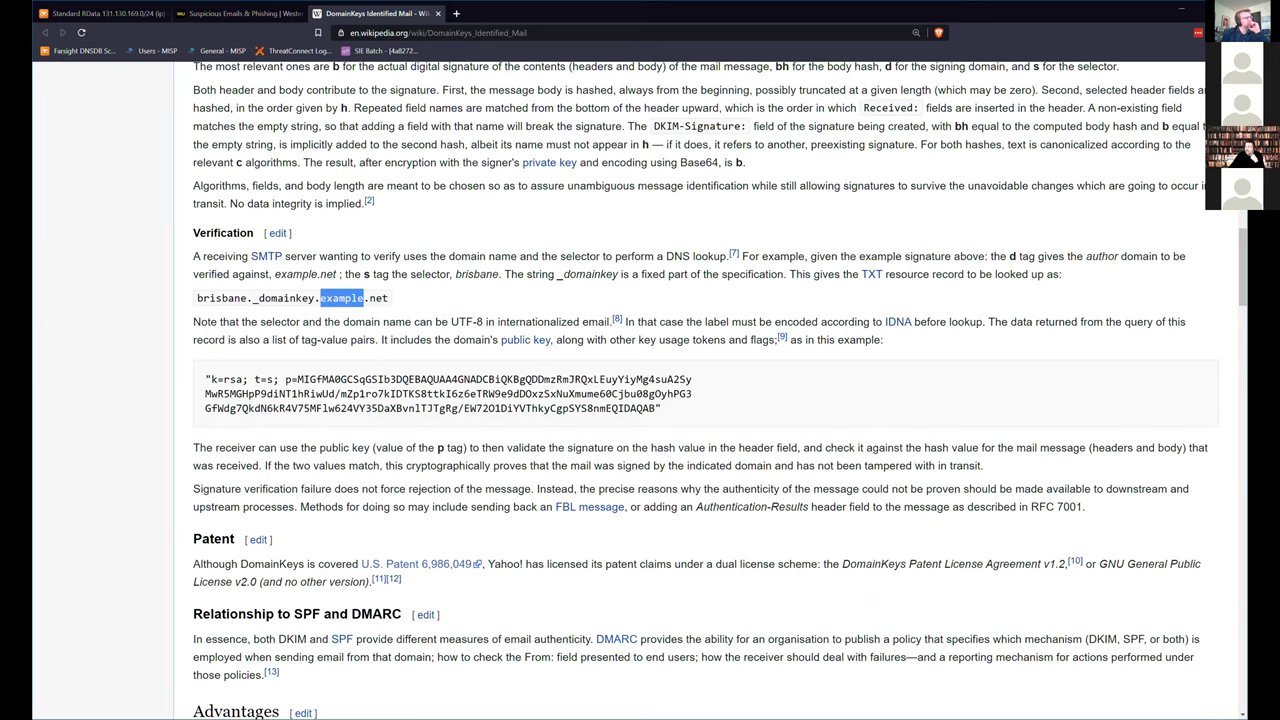
# - Return to DNSDB Scout and run a standard RRSet search for the domain default._domainkey.vbctv.in with record type ANY
pyautogui.hotkey('alt', 'Tab')
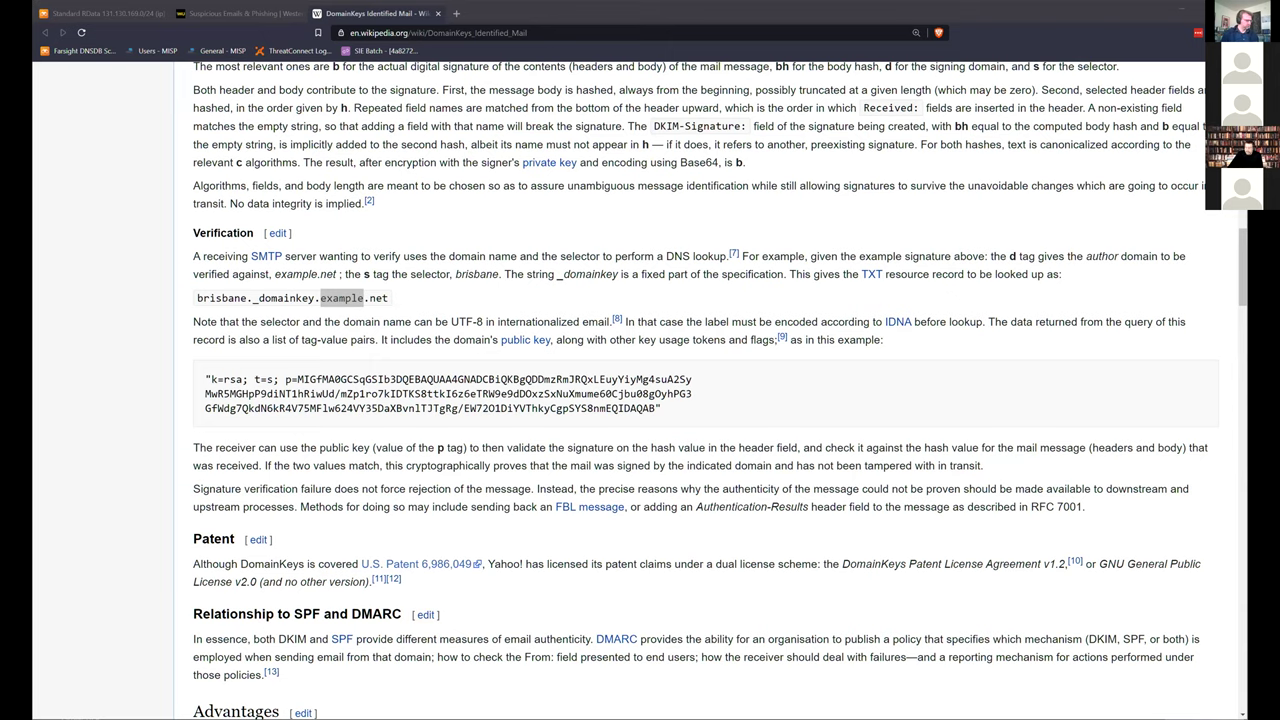
pyautogui.click(122, 18)
pyautogui.scroll(3, 170, 150)
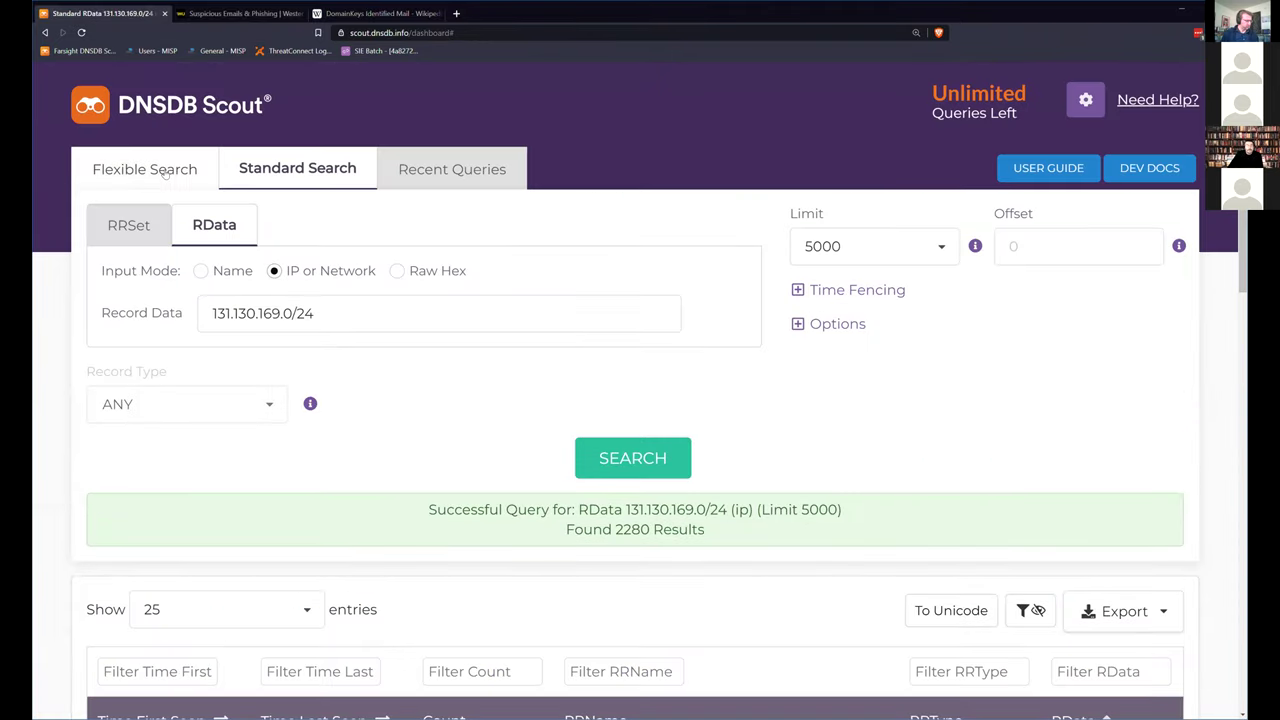
pyautogui.click(128, 228)
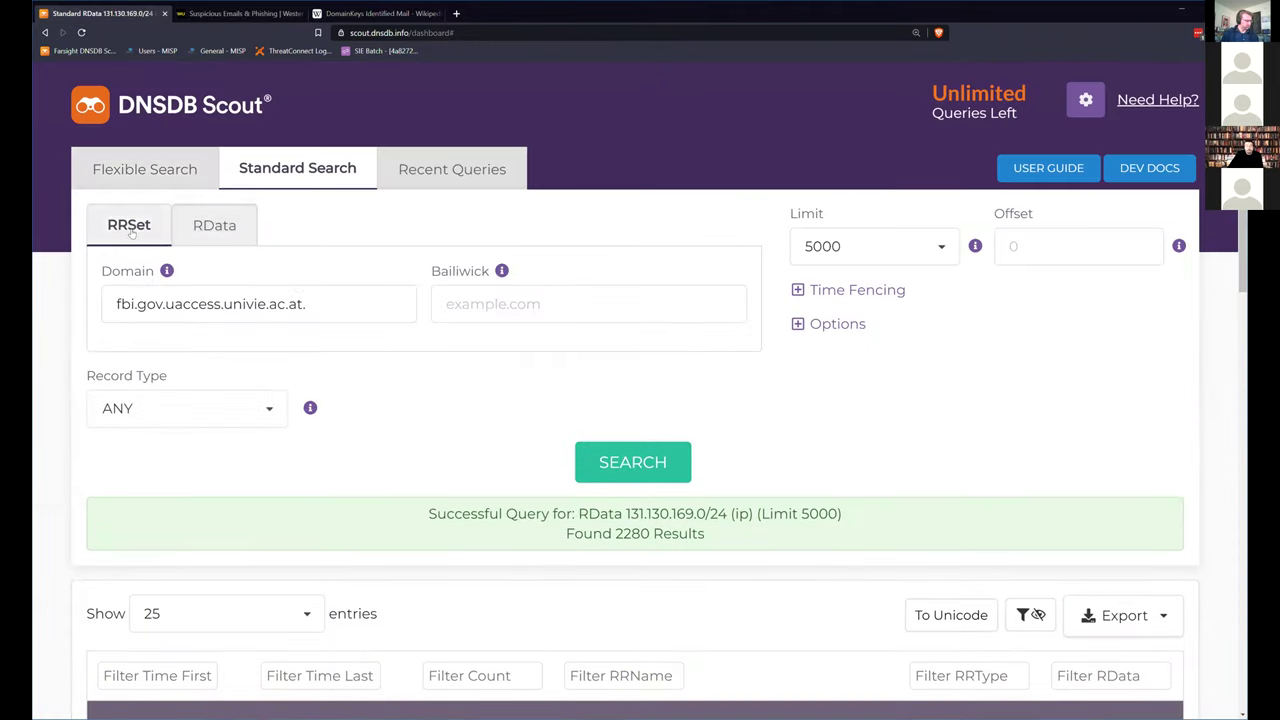
pyautogui.moveTo(336, 305); pyautogui.dragTo(81, 305)
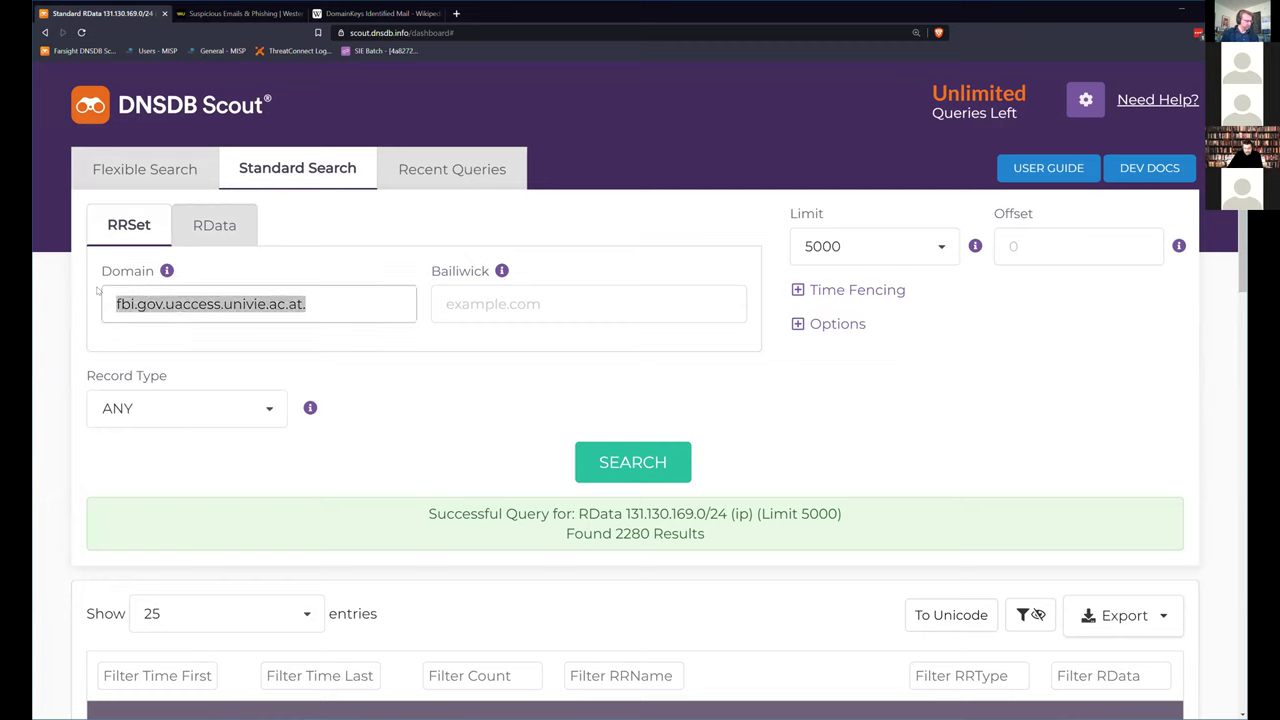
pyautogui.write('default._domainkey.vbctv.in')
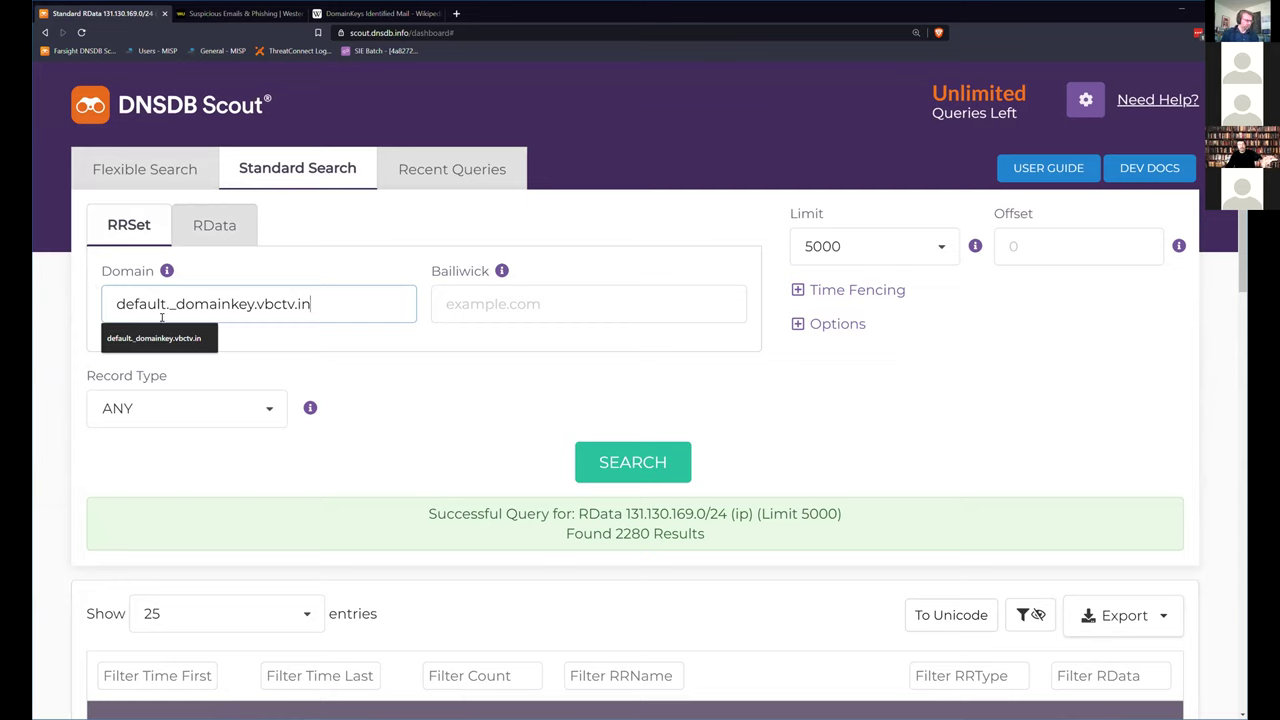
pyautogui.click(365, 343)
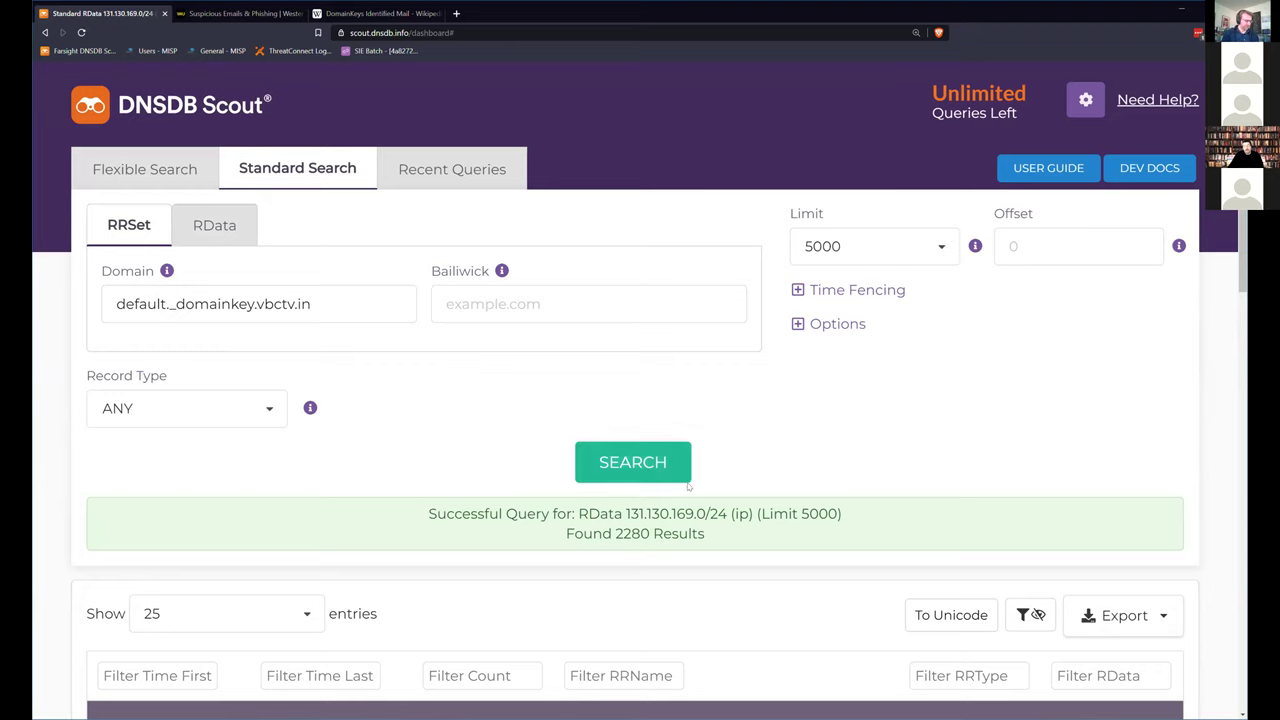
pyautogui.click(640, 466)
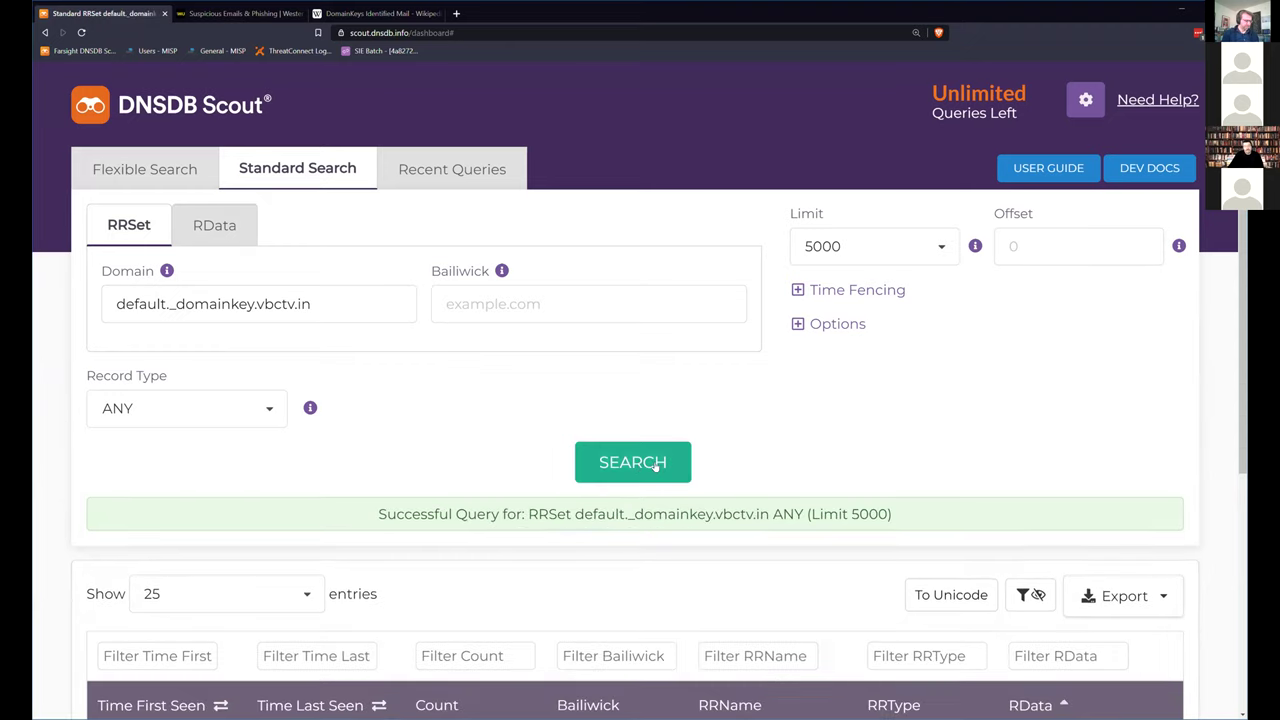
# - Copy the public key value after p= from the RData of the default._domainkey.vbctv.in TXT record
pyautogui.scroll(-3, 650, 466)
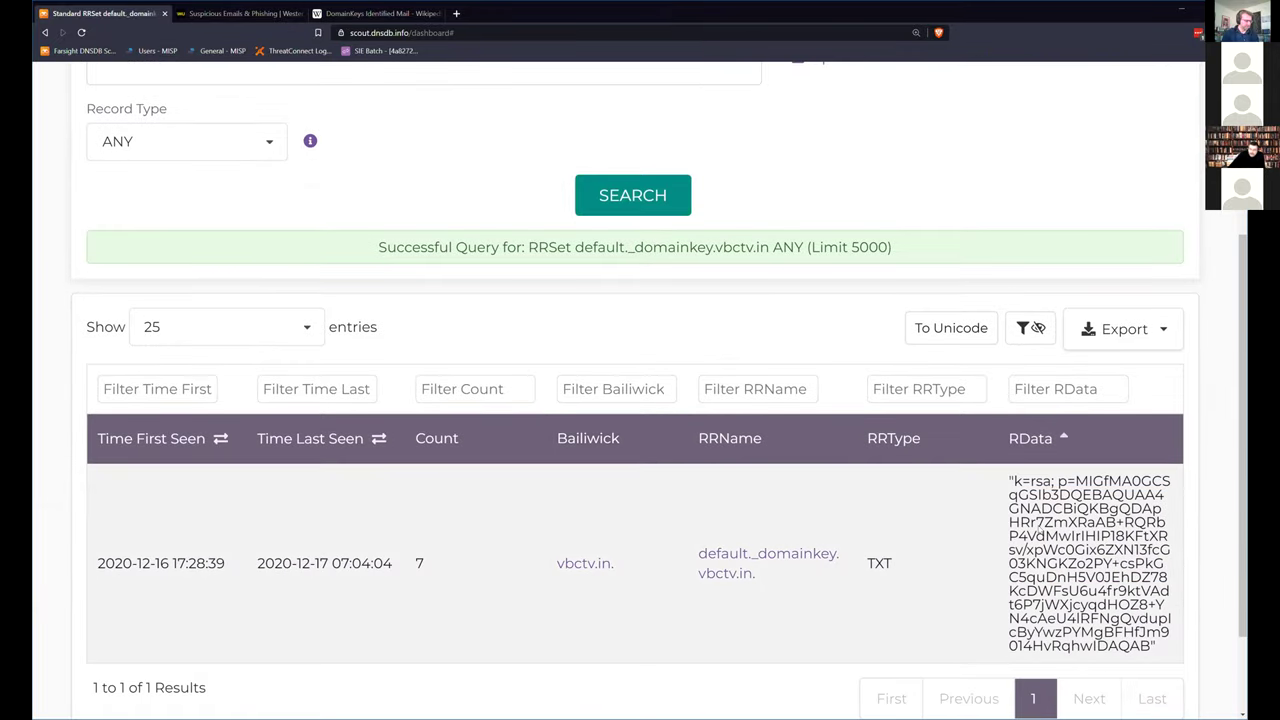
pyautogui.moveTo(1078, 481); pyautogui.dragTo(1150, 645)
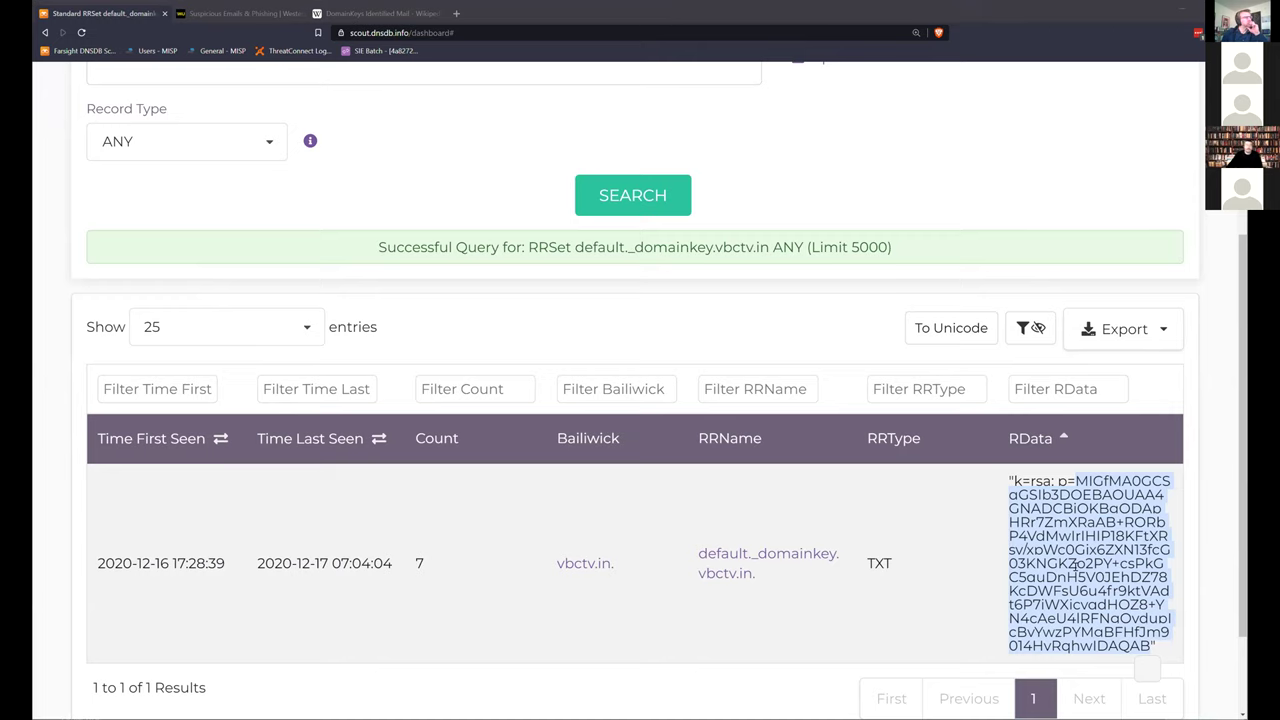
# - Go to Flexible Search and clear the existing Find and Exclude patterns
pyautogui.scroll(3, 142, 229)
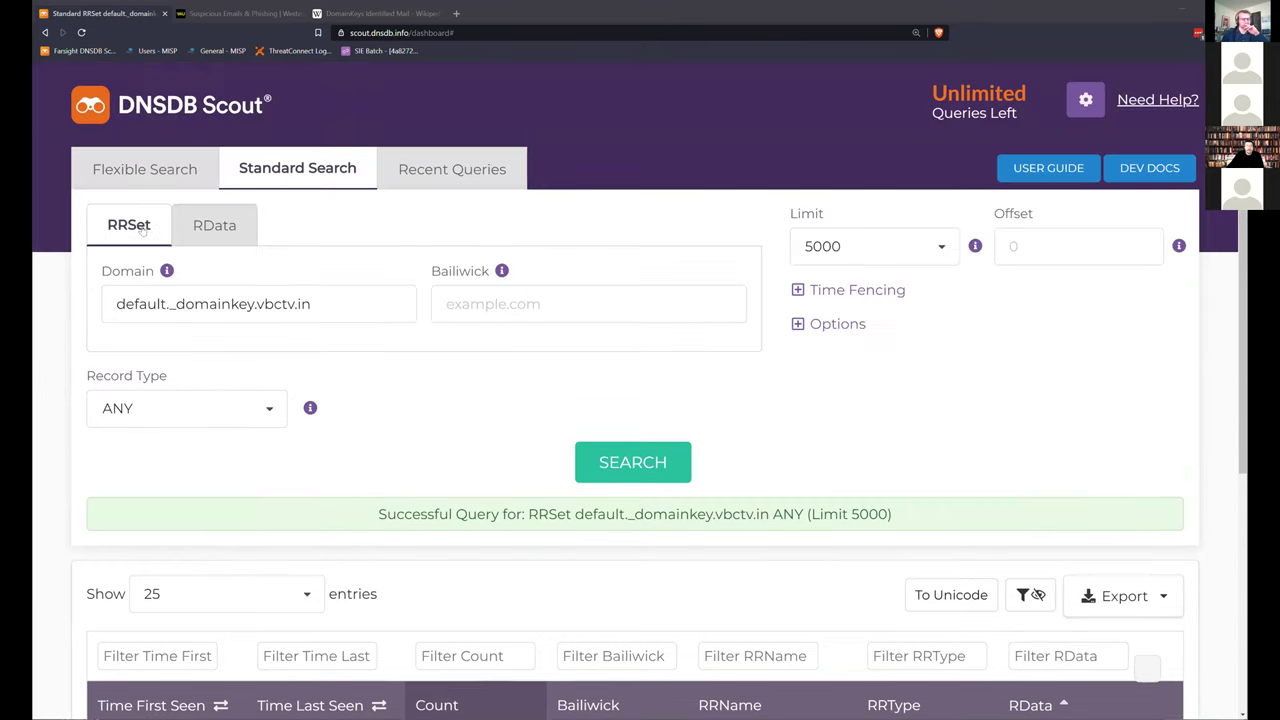
pyautogui.click(128, 167)
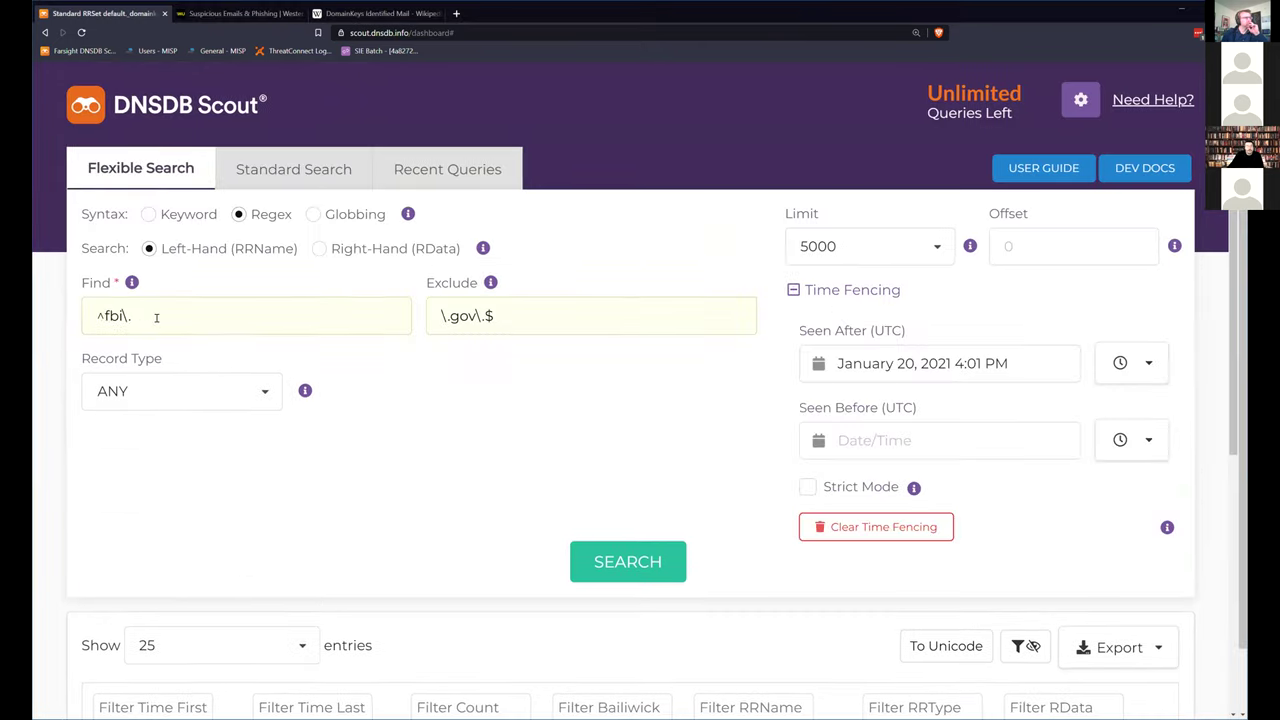
pyautogui.doubleClick(156, 317)
pyautogui.press('BackSpace')
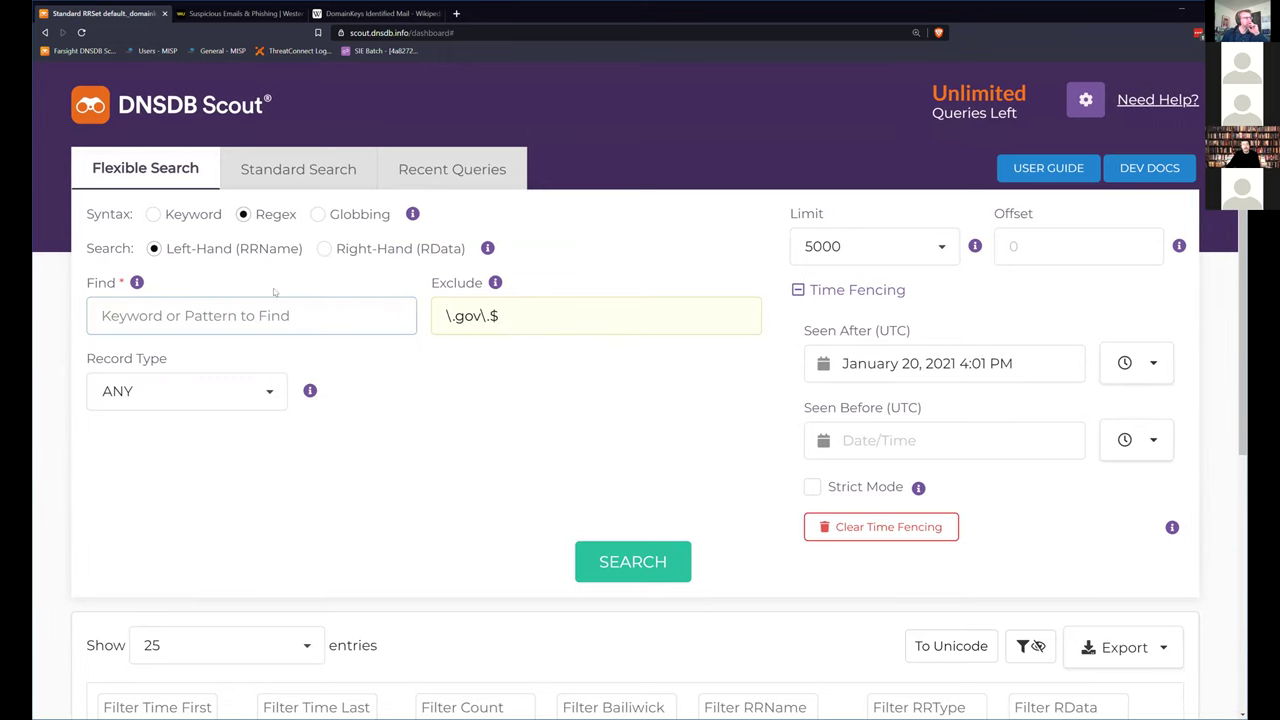
pyautogui.press('Tab')
pyautogui.press('BackSpace')
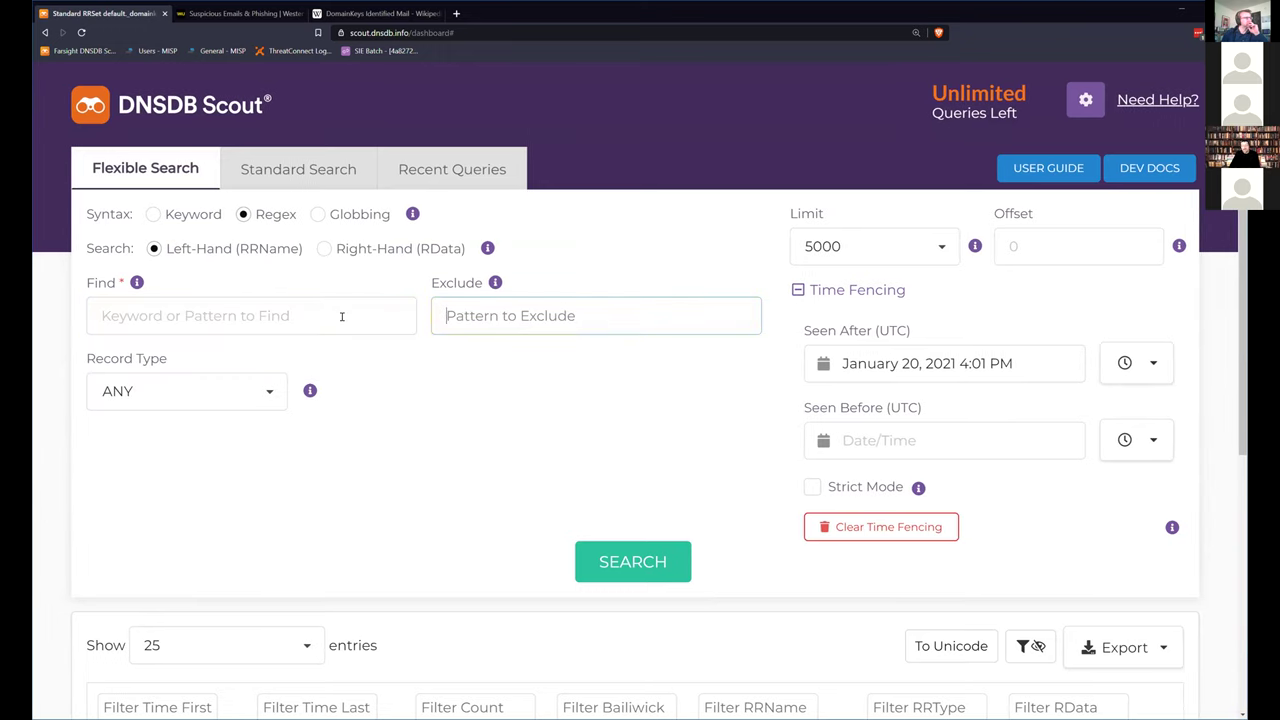
# - Enter the copied DKIM public key as the pattern to find and set the search to Right-Hand (RData)
pyautogui.click(255, 313)
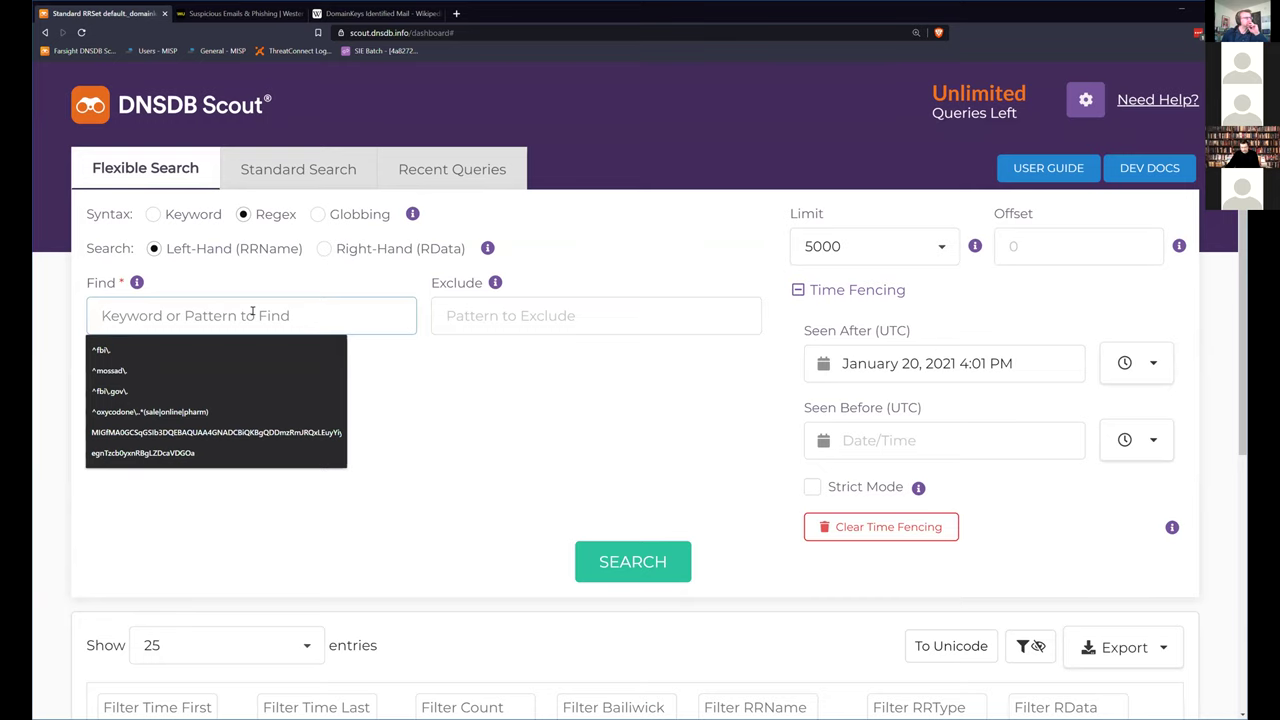
pyautogui.hotkey('ctrl', 'v')
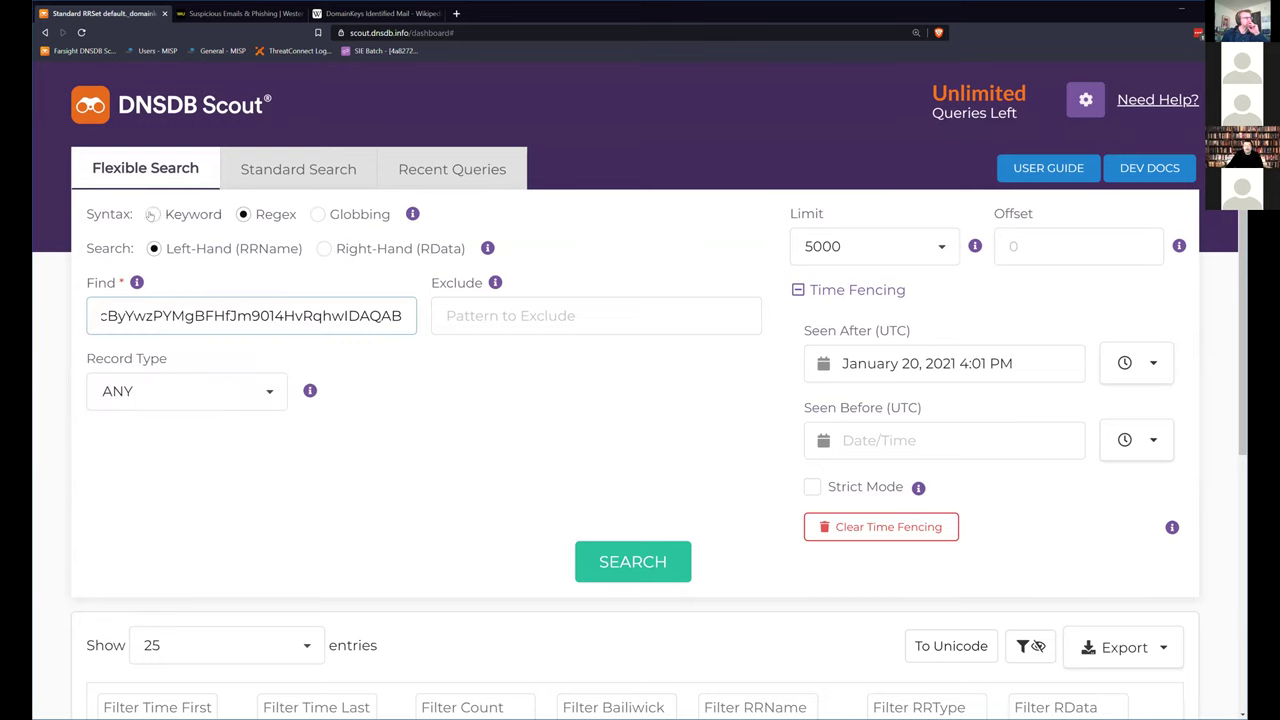
pyautogui.click(327, 249)
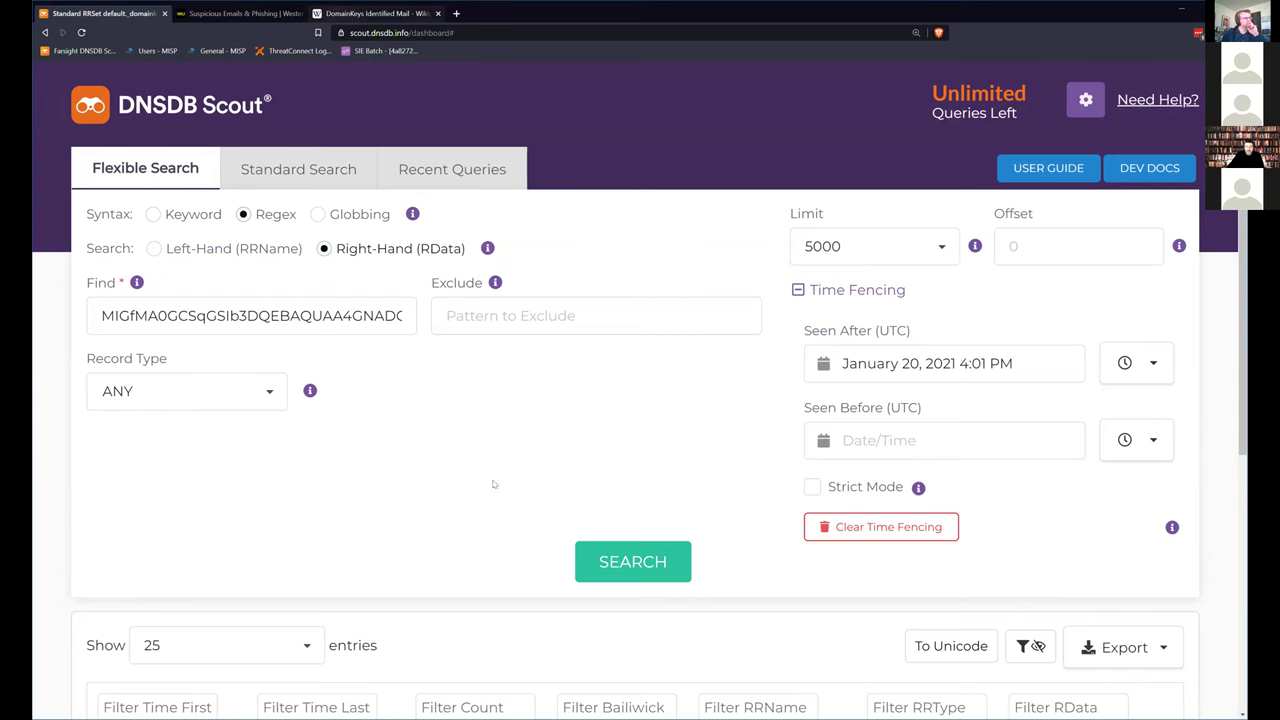
# - Highlight the p= public key portion of the example record in the Wikipedia DKIM article, and return to DNSDB Scout
pyautogui.hotkey('ctrl', 'shift', 'Tab')
pyautogui.moveTo(365, 379); pyautogui.dragTo(390, 410)
pyautogui.click(120, 14)
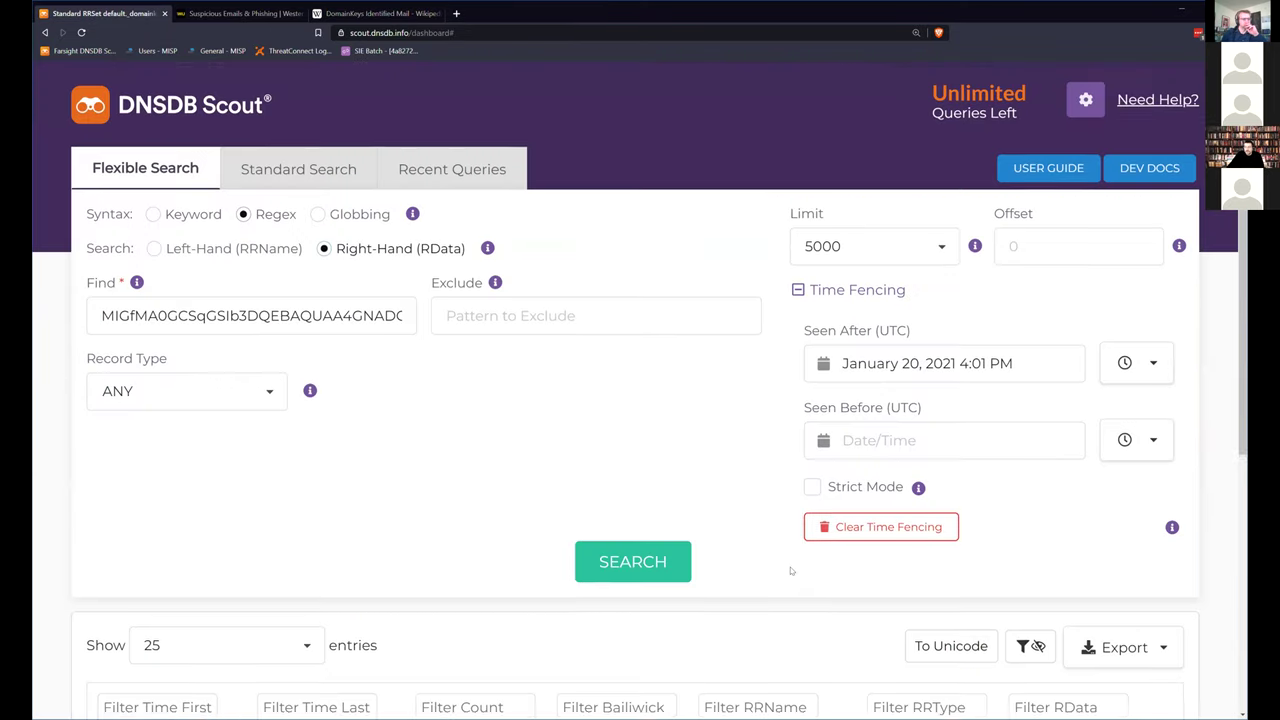
# - Clear the time fencing, collapse its section, and run the Regex Right-Hand (RData) search for the DKIM public key
pyautogui.scroll(-3, 790, 572)
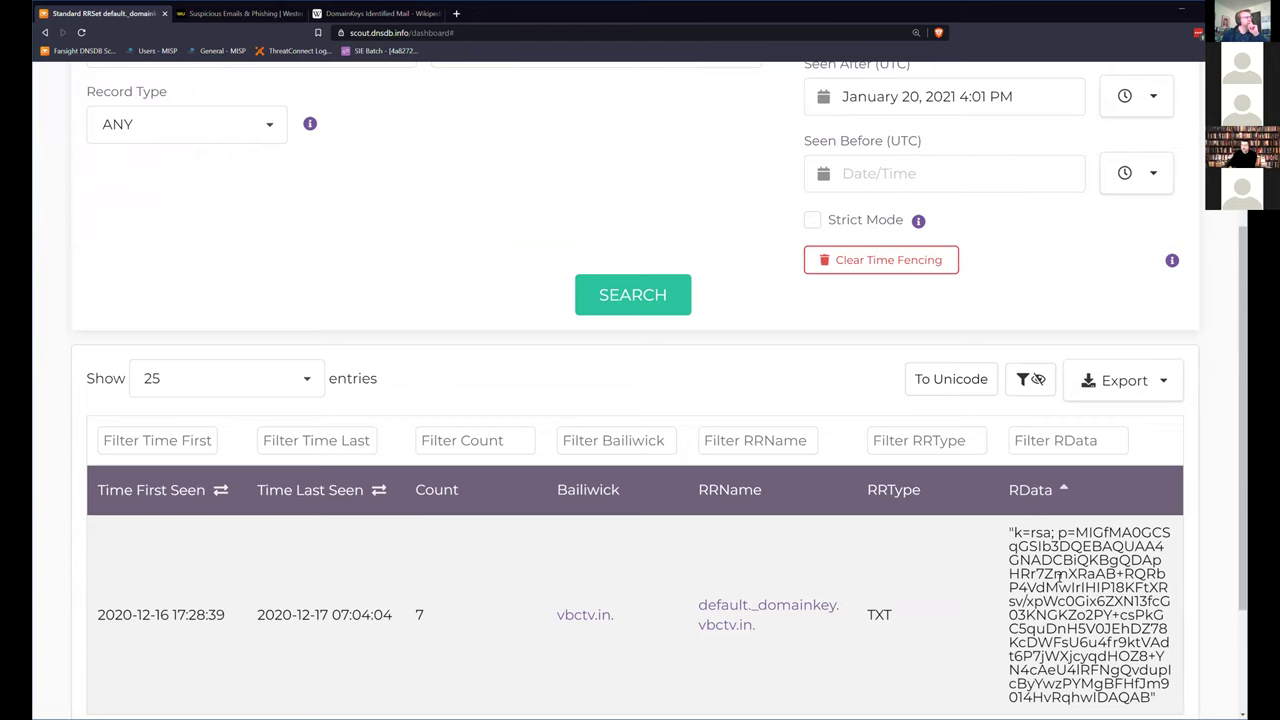
pyautogui.scroll(3, 640, 470)
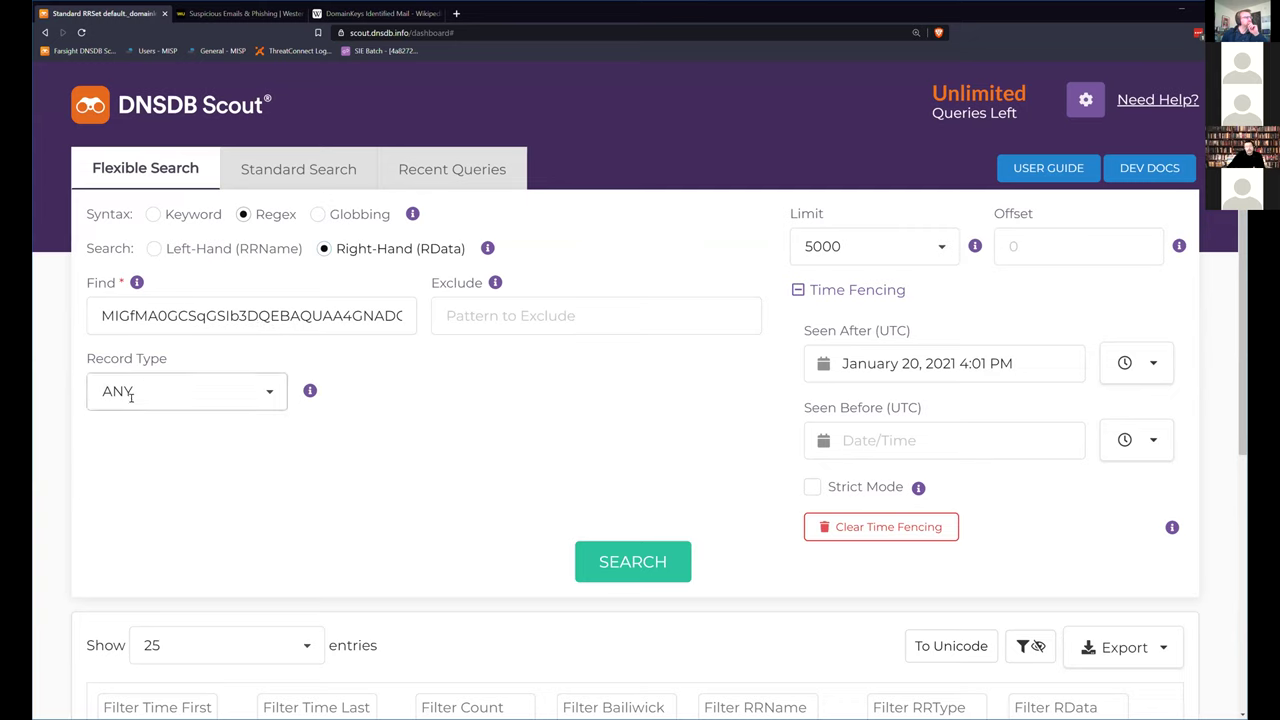
pyautogui.click(856, 530)
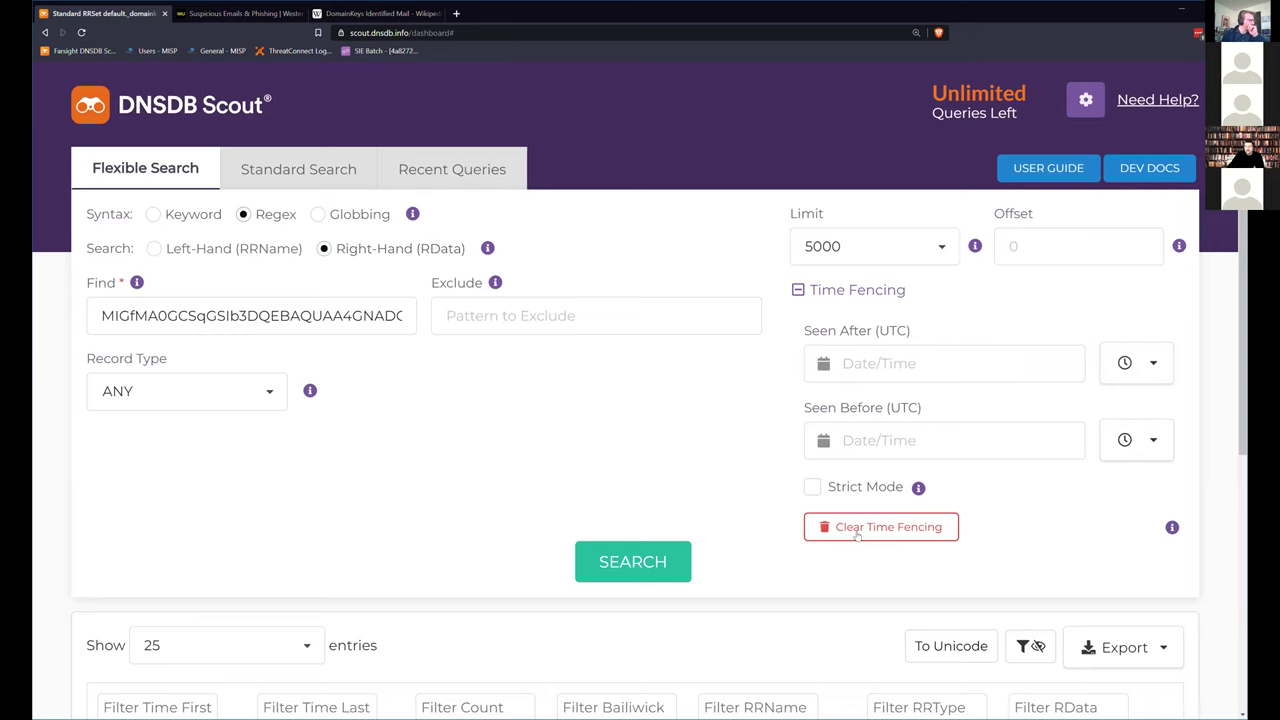
pyautogui.click(797, 290)
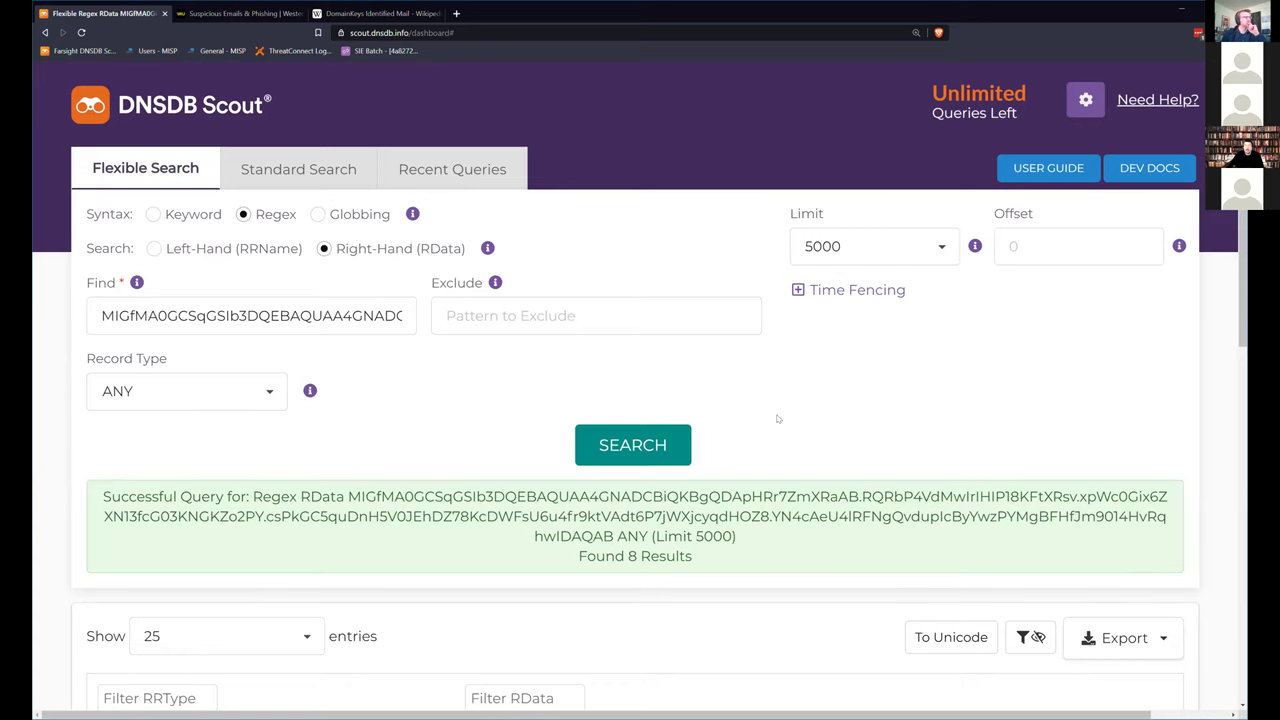
# - Examine the returned TXT records, comparing the text before the public key in the first two rows and the key itself
pyautogui.scroll(-2, 662, 401)
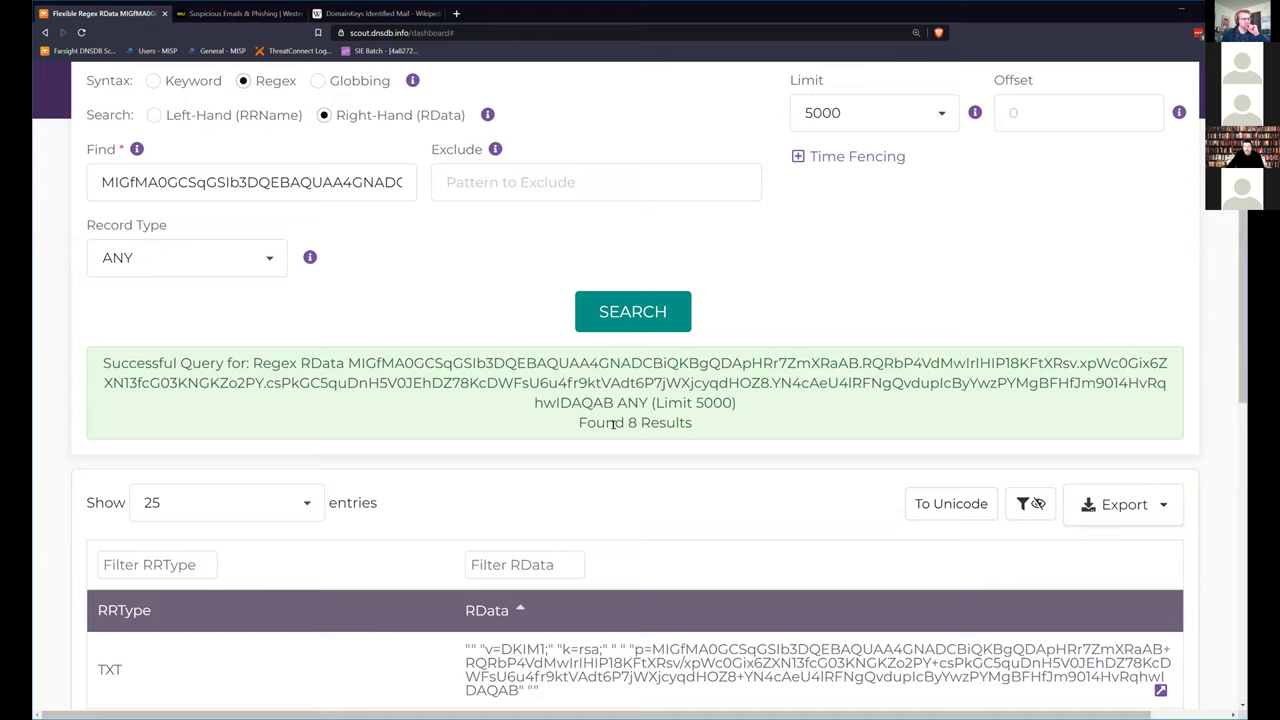
pyautogui.scroll(-4, 525, 590)
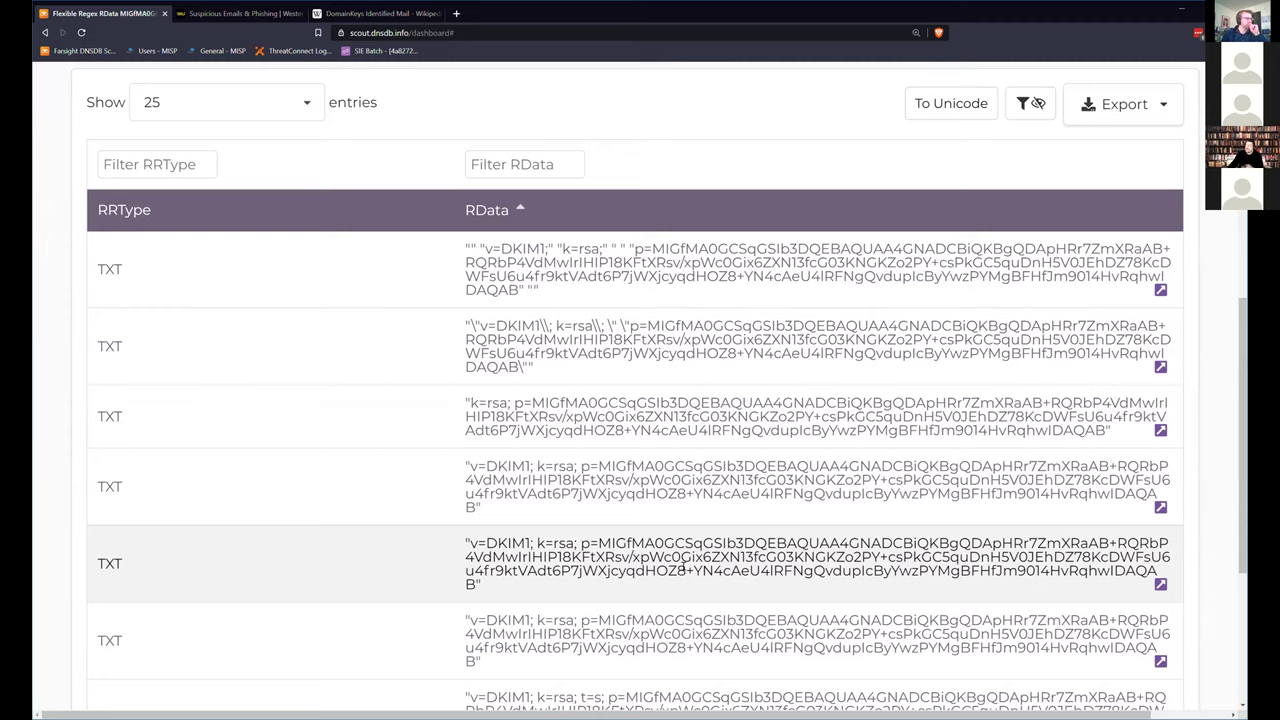
pyautogui.scroll(3, 559, 302)
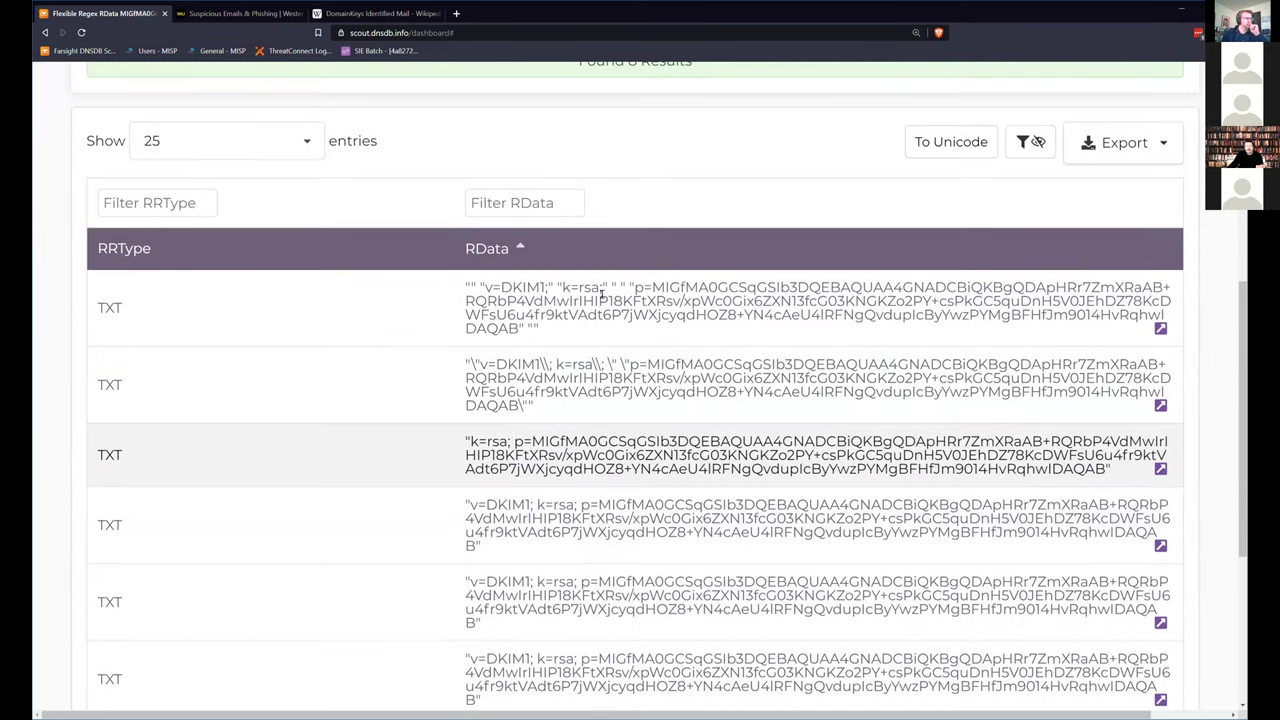
pyautogui.scroll(-3, 650, 345)
pyautogui.scroll(-1, 650, 338)
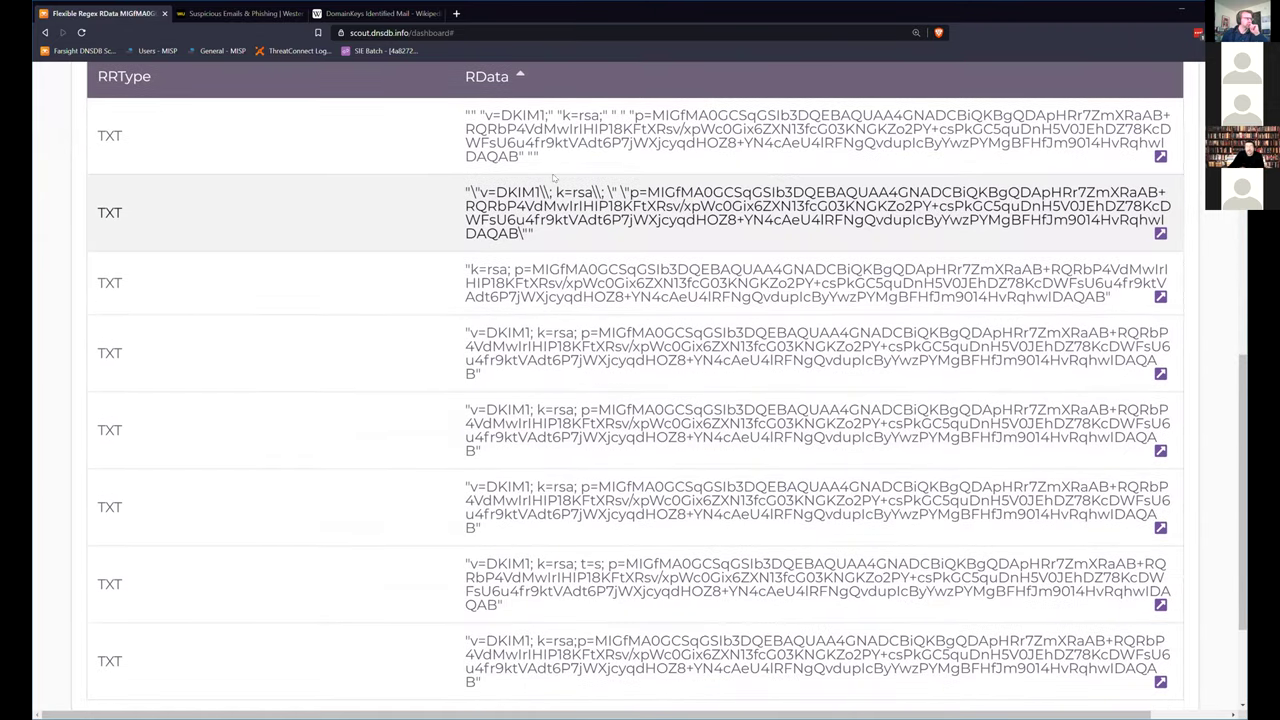
pyautogui.moveTo(466, 114); pyautogui.dragTo(628, 114)
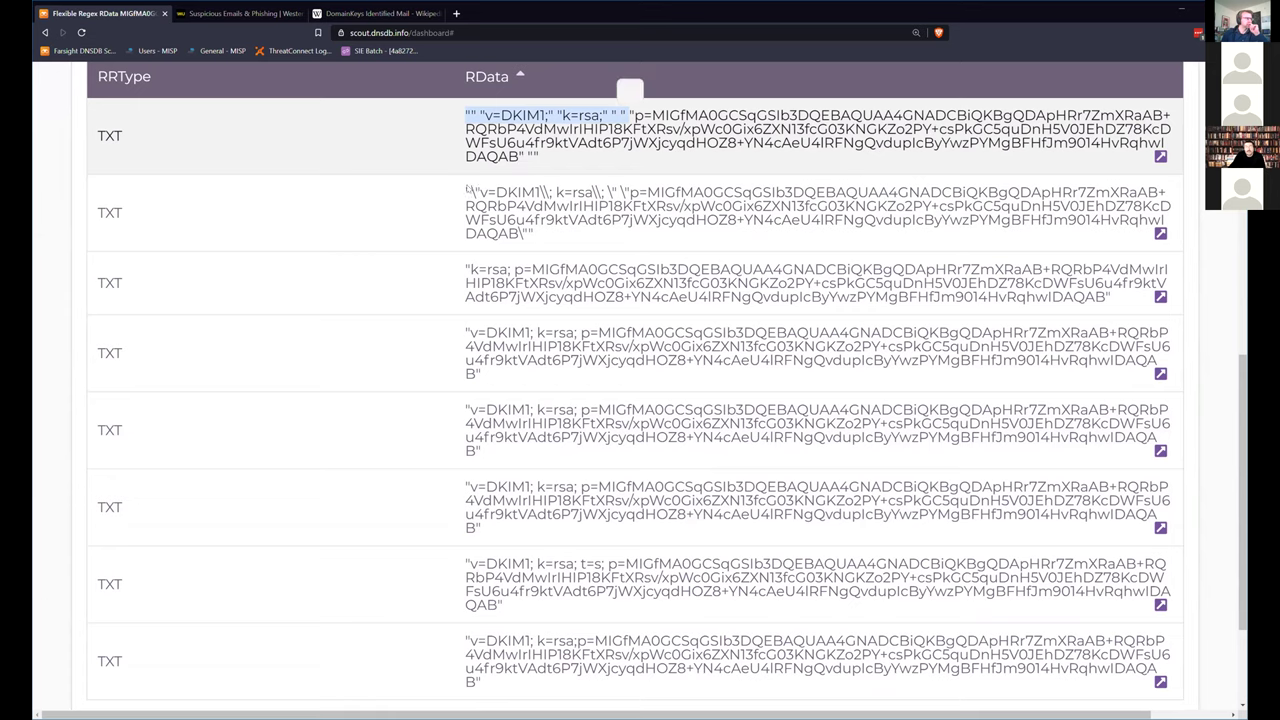
pyautogui.moveTo(467, 191); pyautogui.dragTo(631, 187)
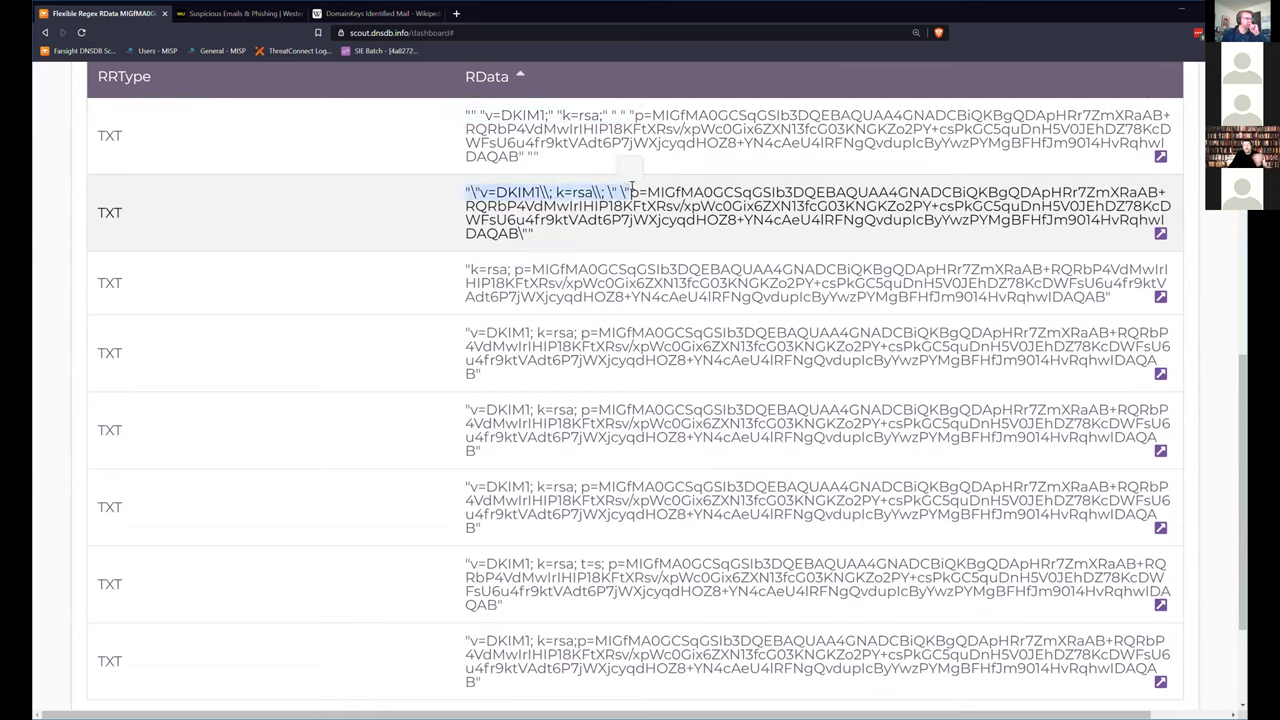
pyautogui.moveTo(652, 116); pyautogui.dragTo(518, 157)
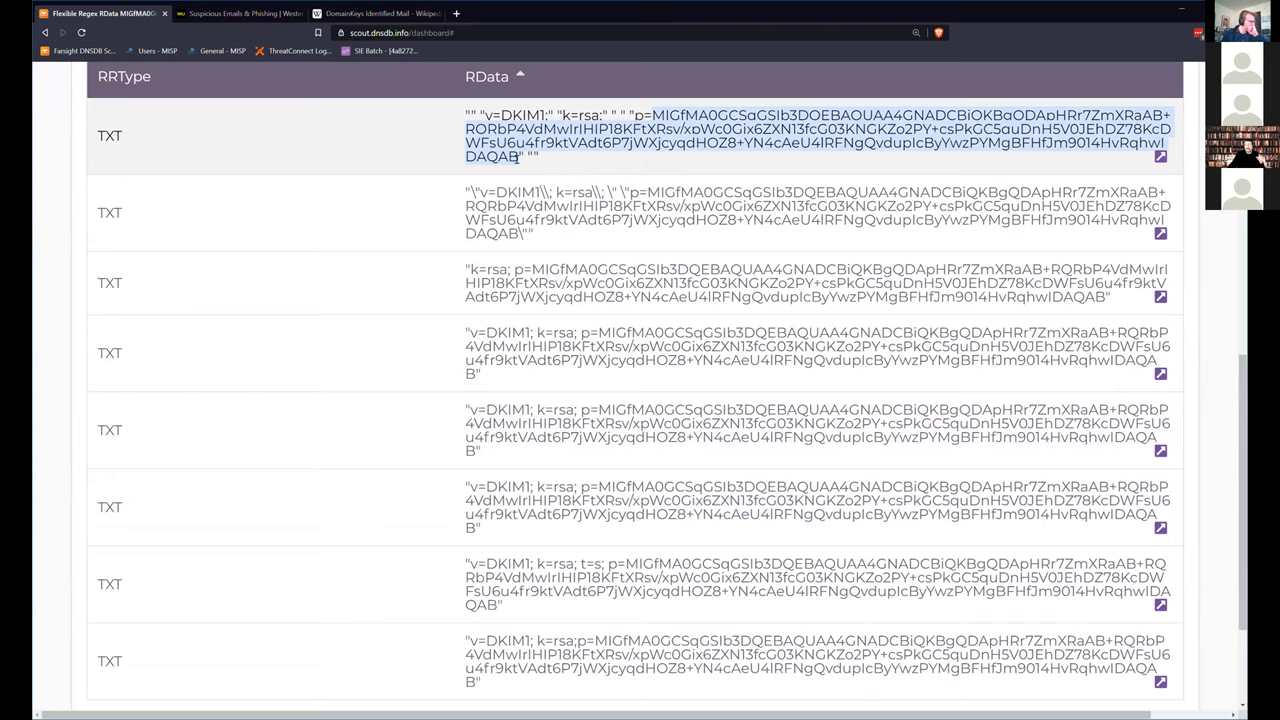
pyautogui.click(1213, 304)
pyautogui.scroll(1, 1213, 304)
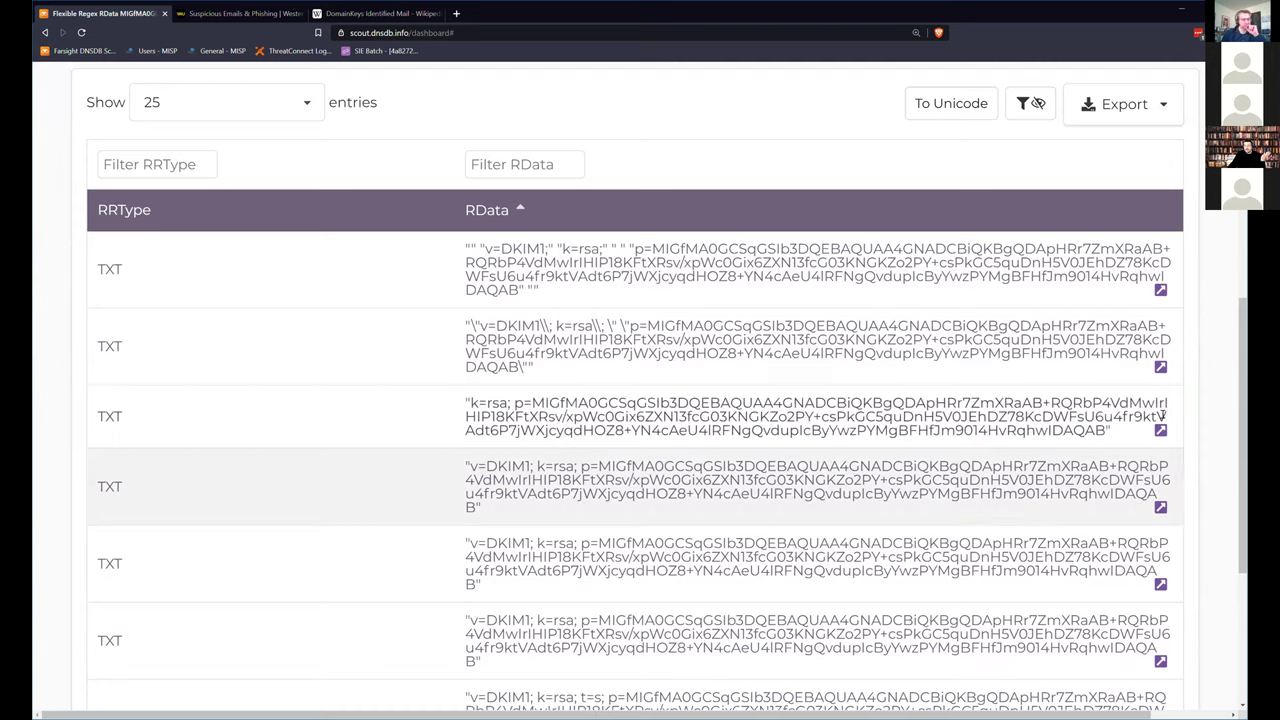
# - Run a raw RData search on the first record beginning "v=DKIM1; k=rsa; p=" and check its RRName
pyautogui.click(1161, 508)
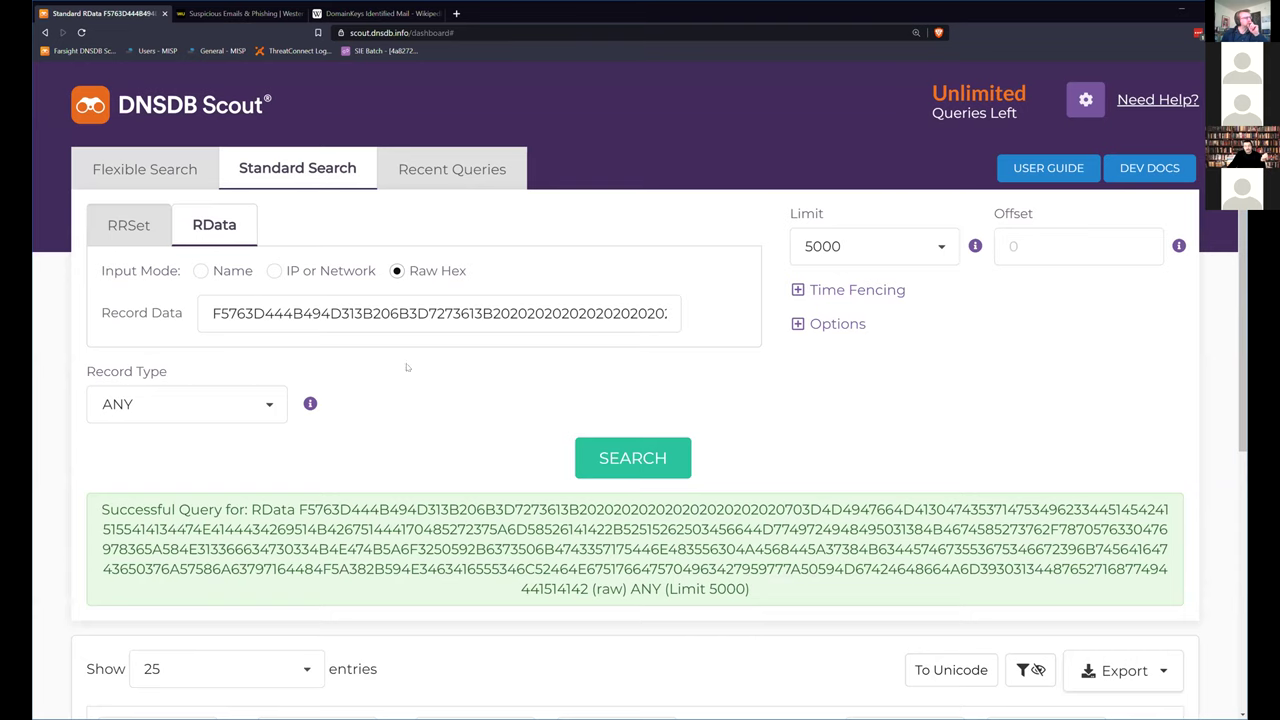
pyautogui.scroll(-1, 428, 397)
pyautogui.scroll(-5, 428, 397)
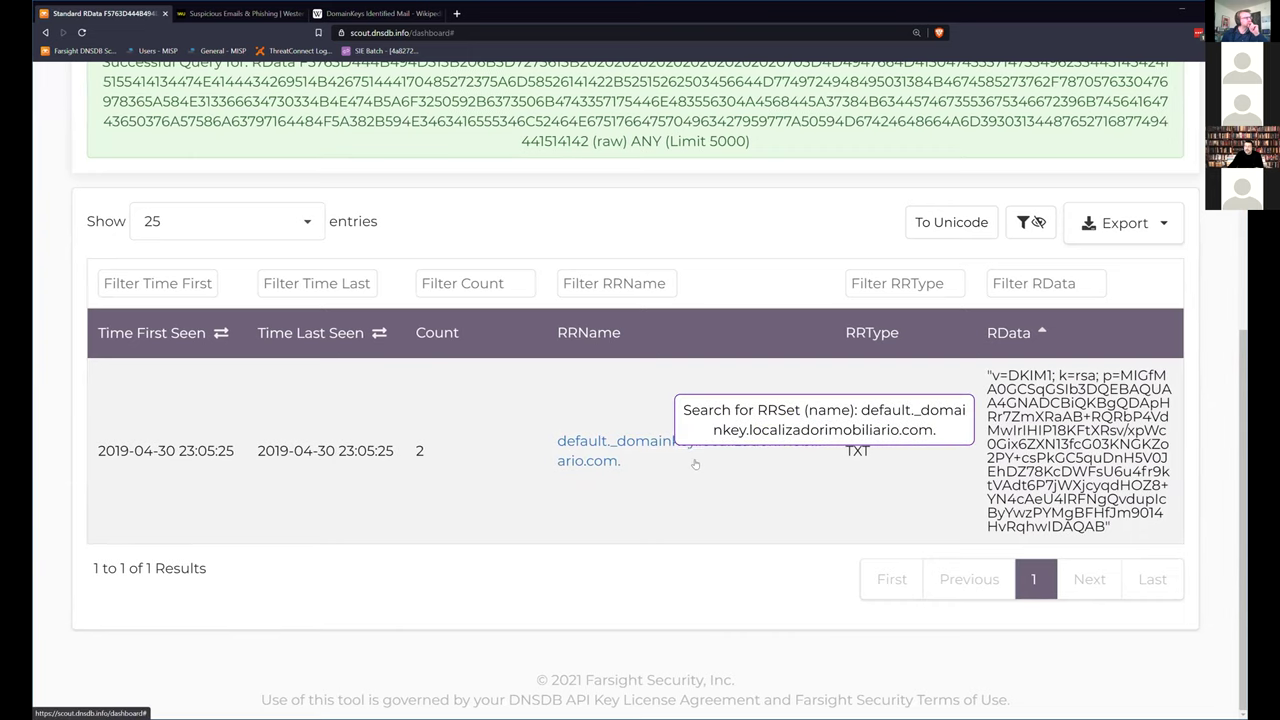
pyautogui.scroll(5, 720, 526)
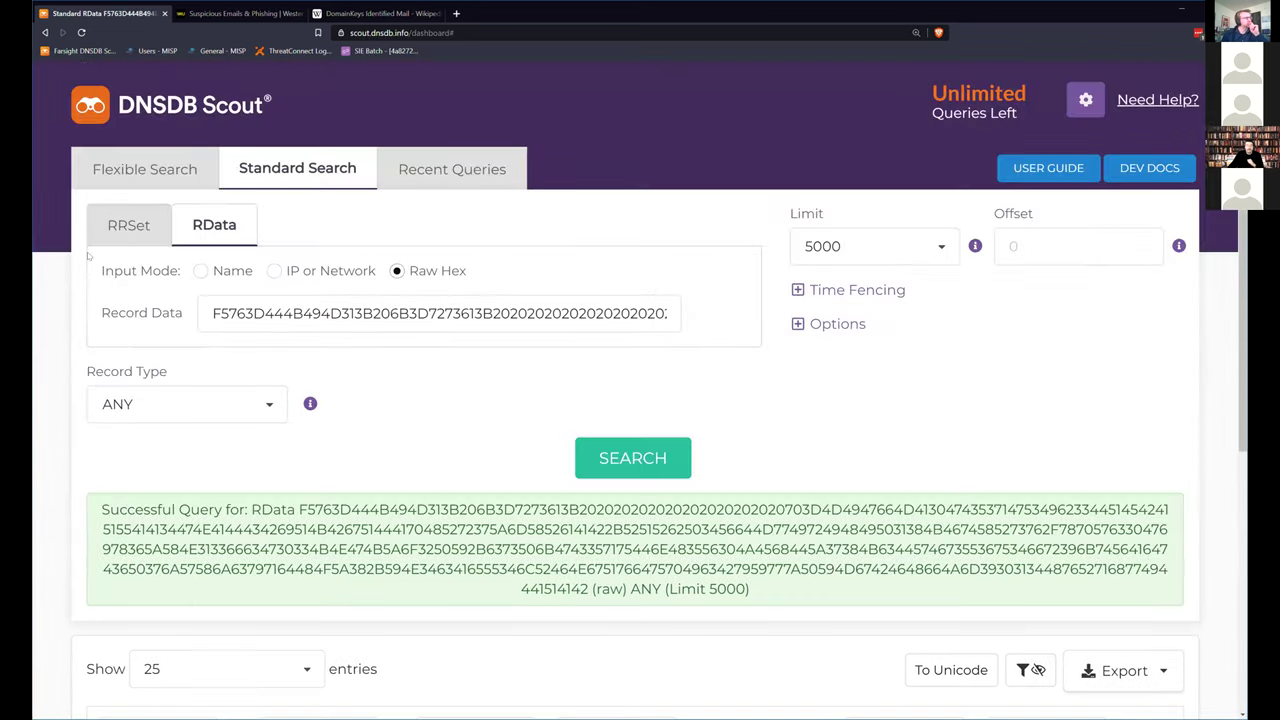
# - Reload the saved results of the flexible Regex RData query for the DKIM key from the recent queries
pyautogui.click(400, 172)
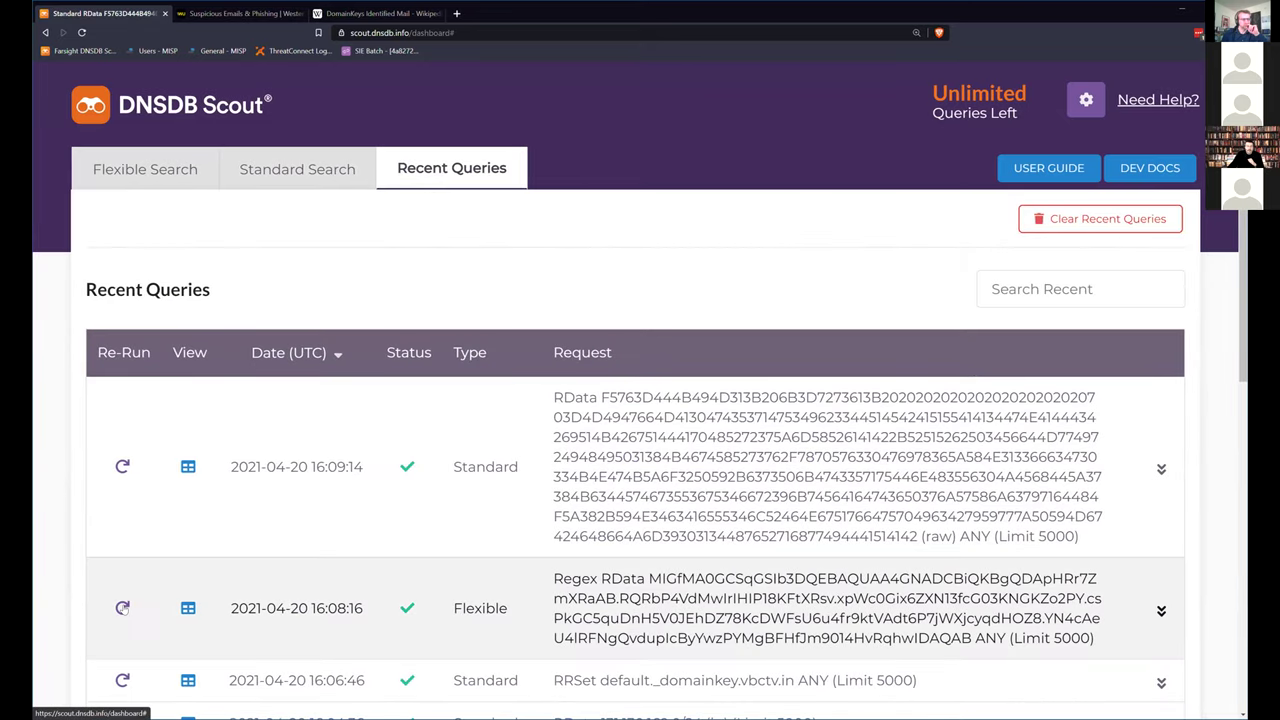
pyautogui.click(188, 608)
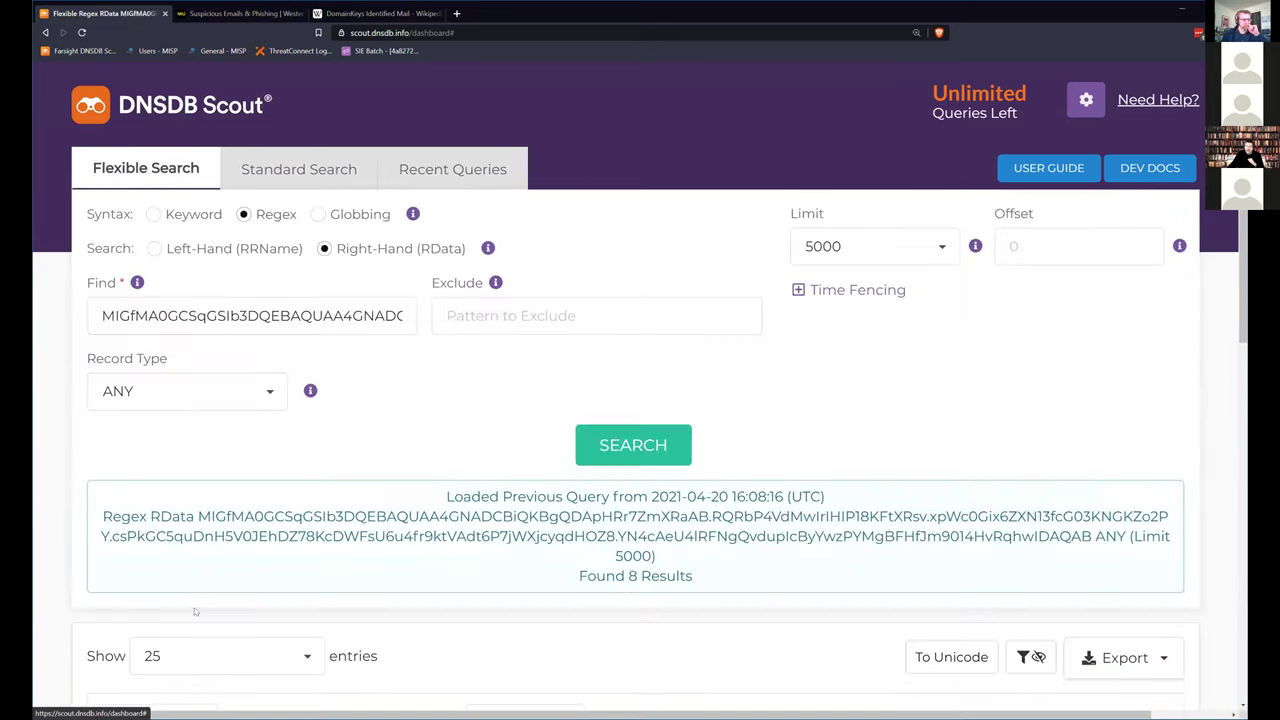
pyautogui.scroll(-5, 257, 481)
pyautogui.scroll(-3, 257, 481)
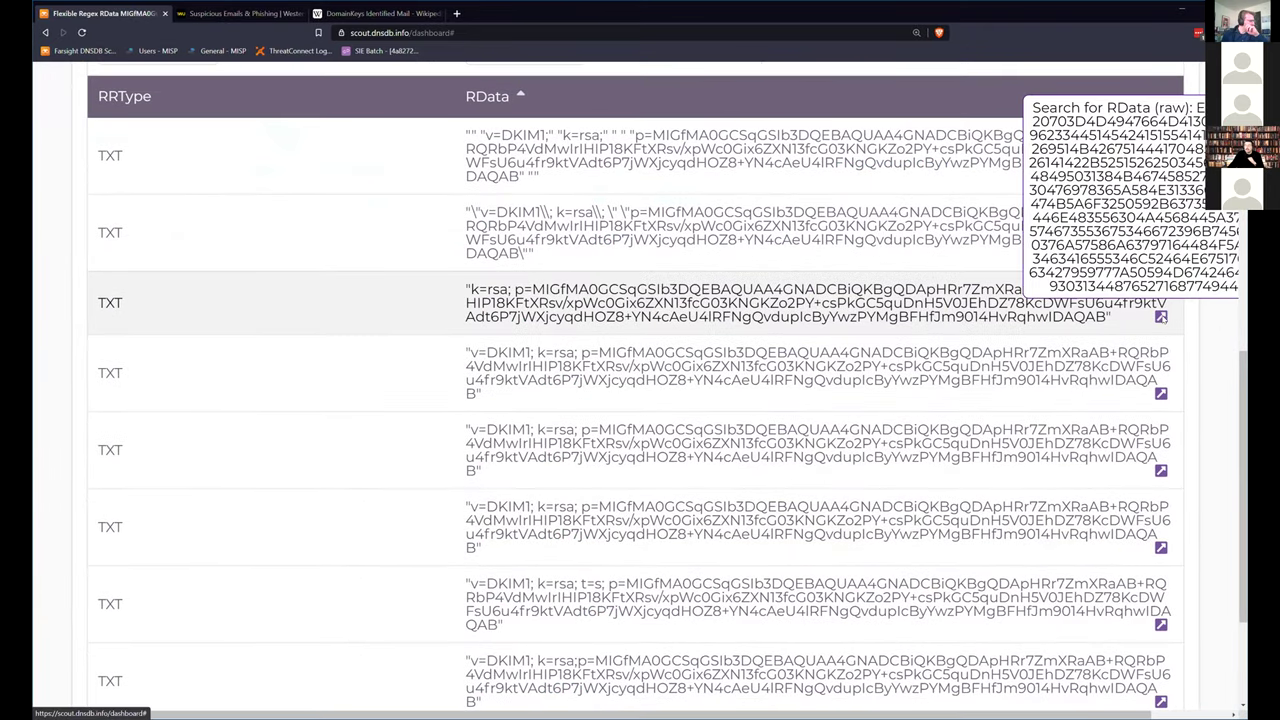
# - Run a raw RData search on the record beginning "k=rsa; p=" and review its RRNames and dates
pyautogui.click(1161, 317)
pyautogui.scroll(-6, 607, 333)
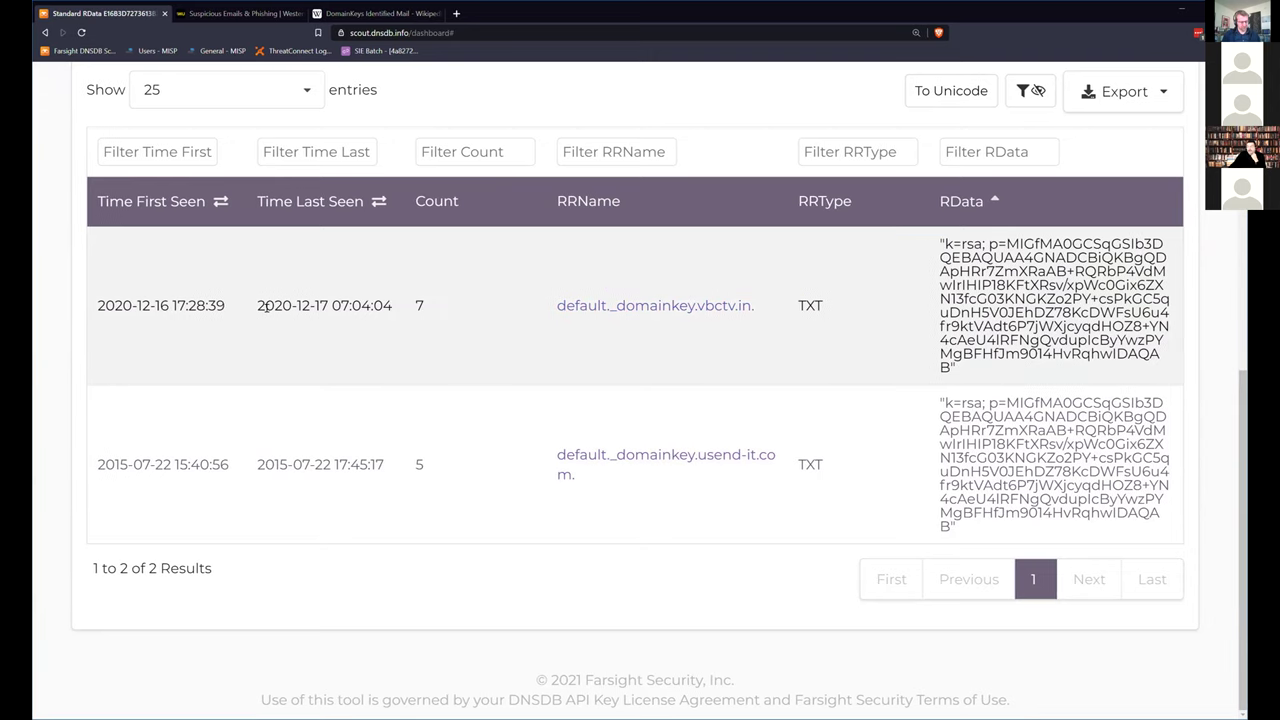
pyautogui.scroll(6, 265, 305)
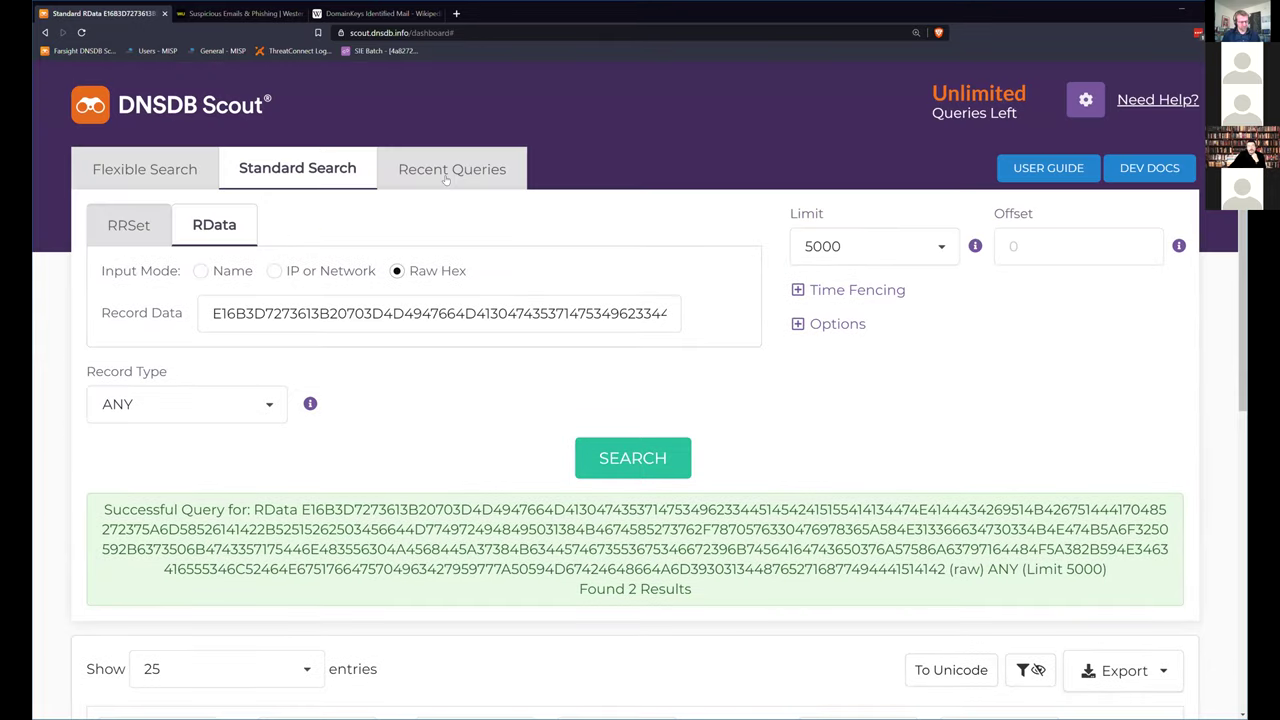
pyautogui.click(446, 176)
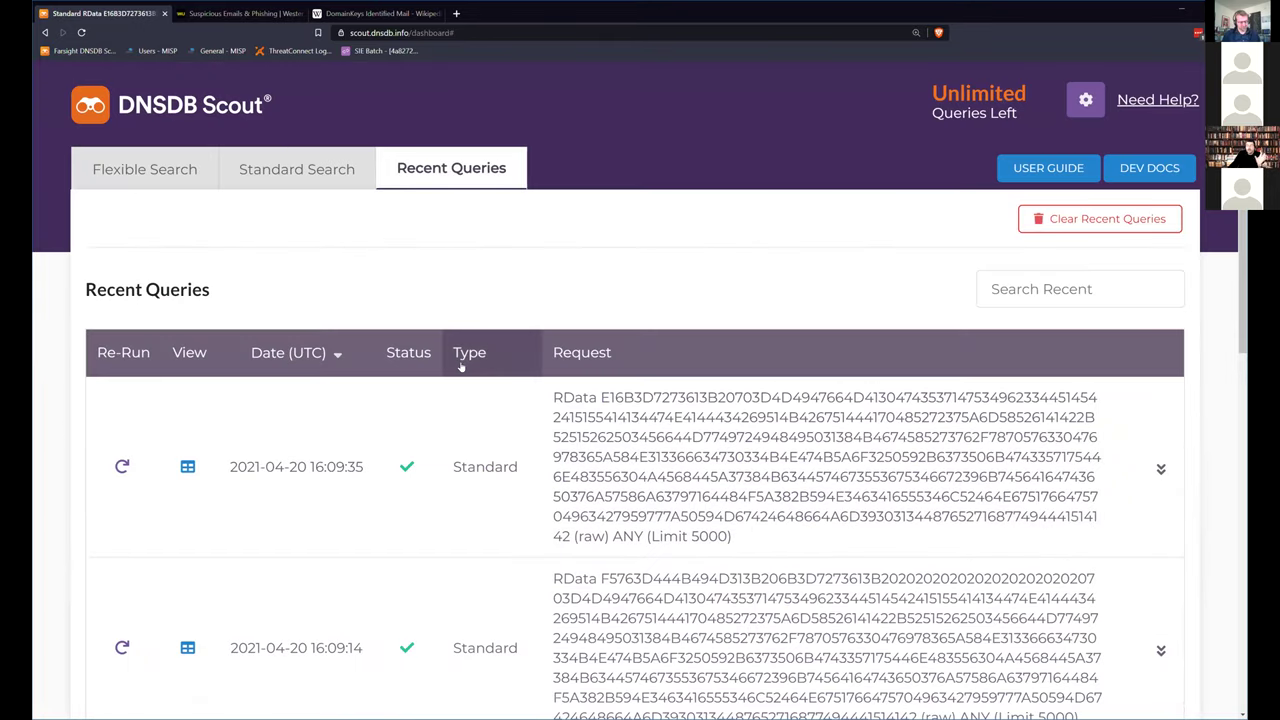
pyautogui.scroll(-2, 460, 367)
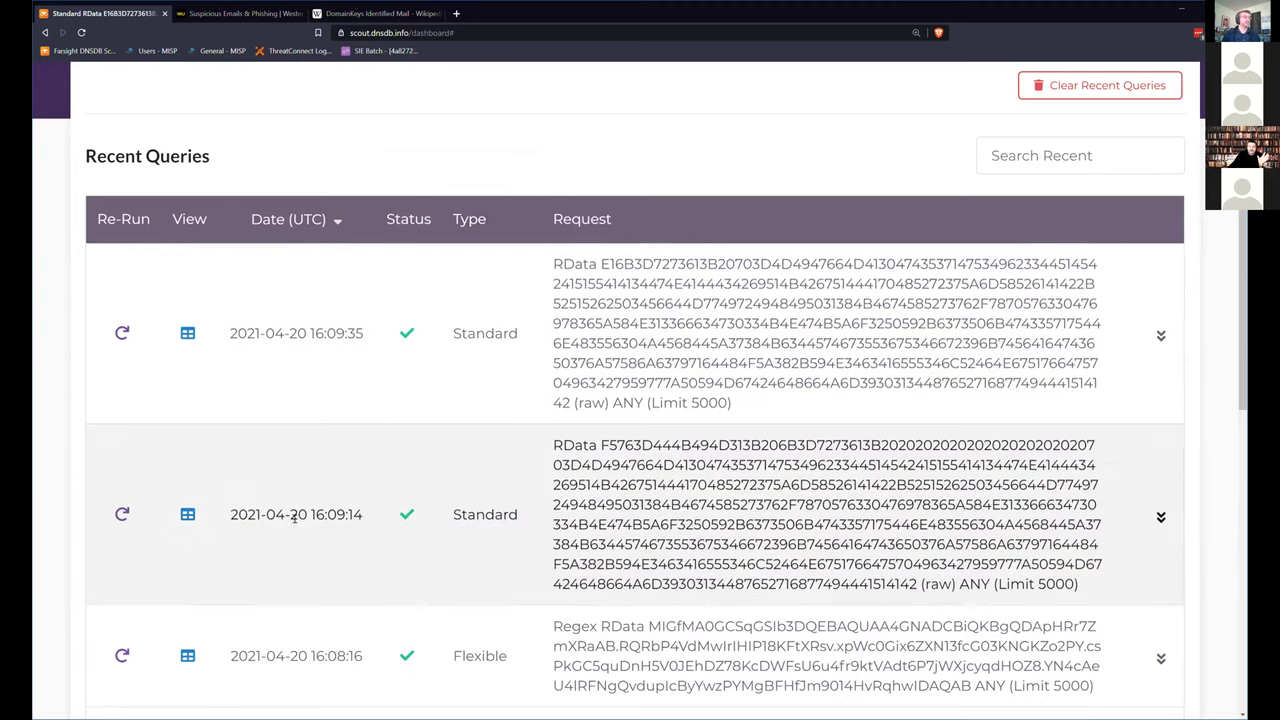
pyautogui.scroll(-2, 183, 535)
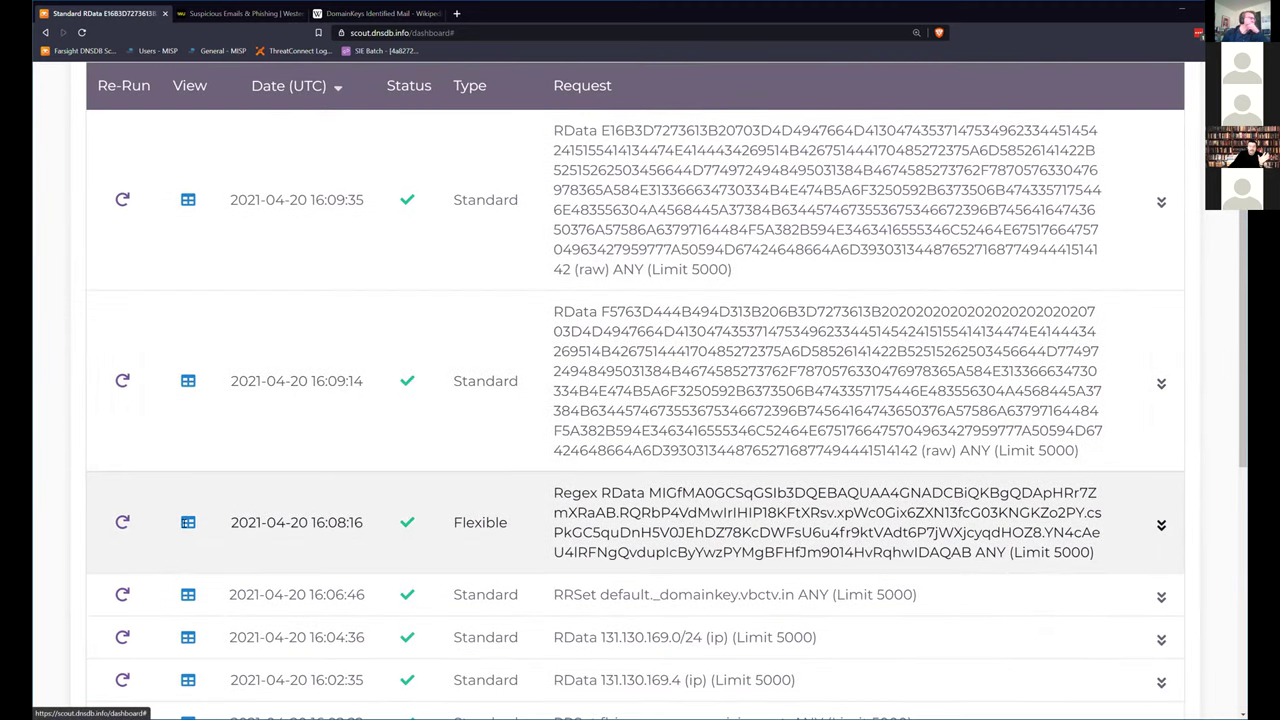
pyautogui.click(187, 523)
pyautogui.scroll(-5, 340, 475)
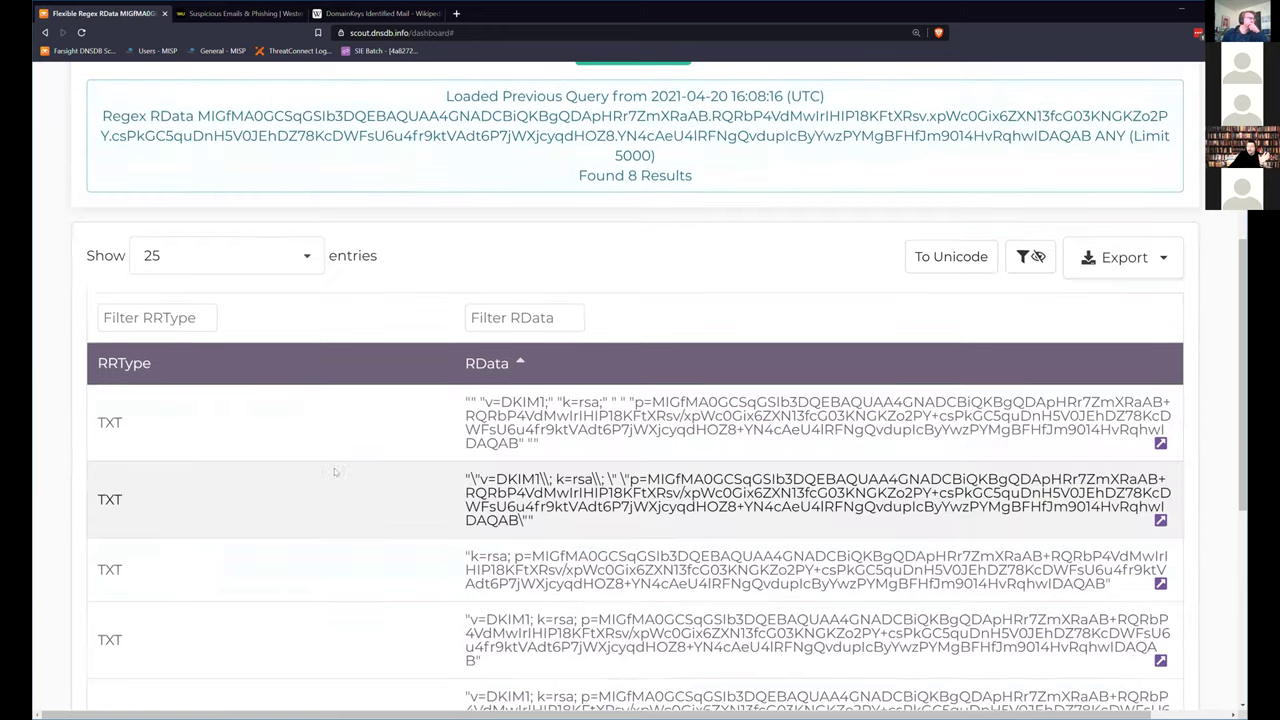
pyautogui.scroll(-1, 1097, 605)
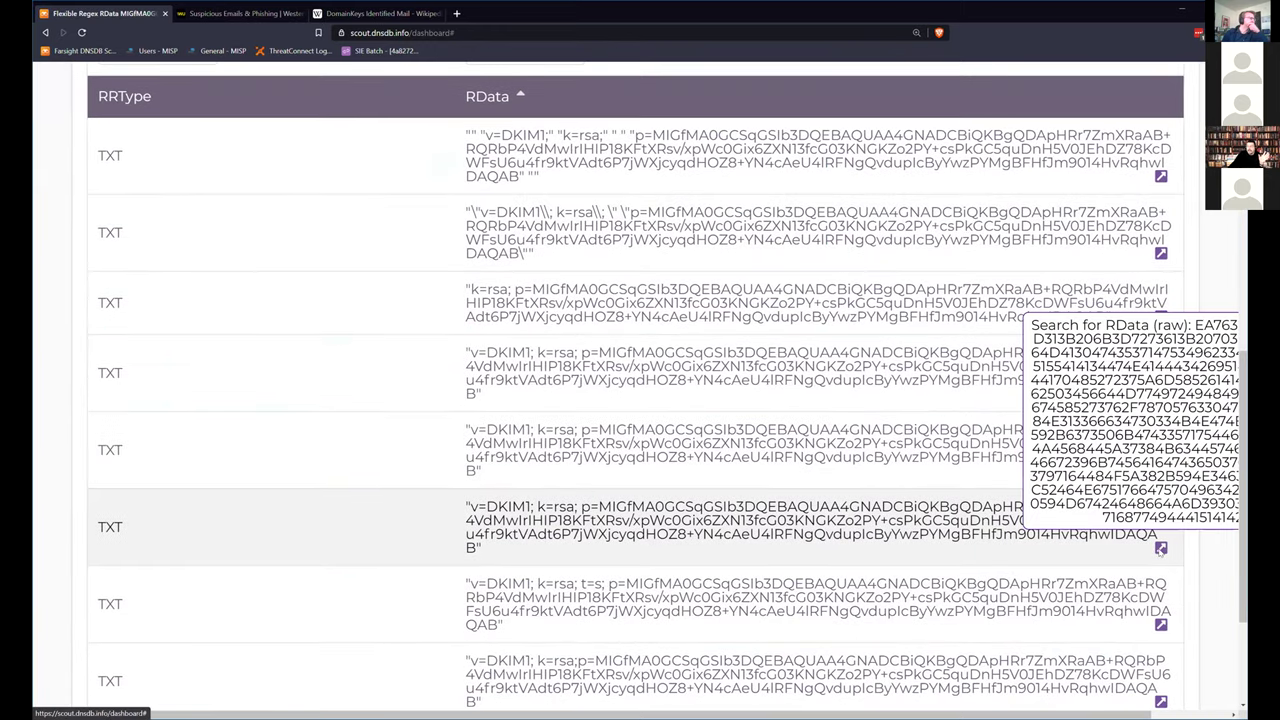
# - Run a raw RData search on the sixth TXT record, beginning "v=DKIM1; k=rsa; p=", and view the matching RRNames
pyautogui.click(1160, 547)
pyautogui.scroll(-3, 620, 380)
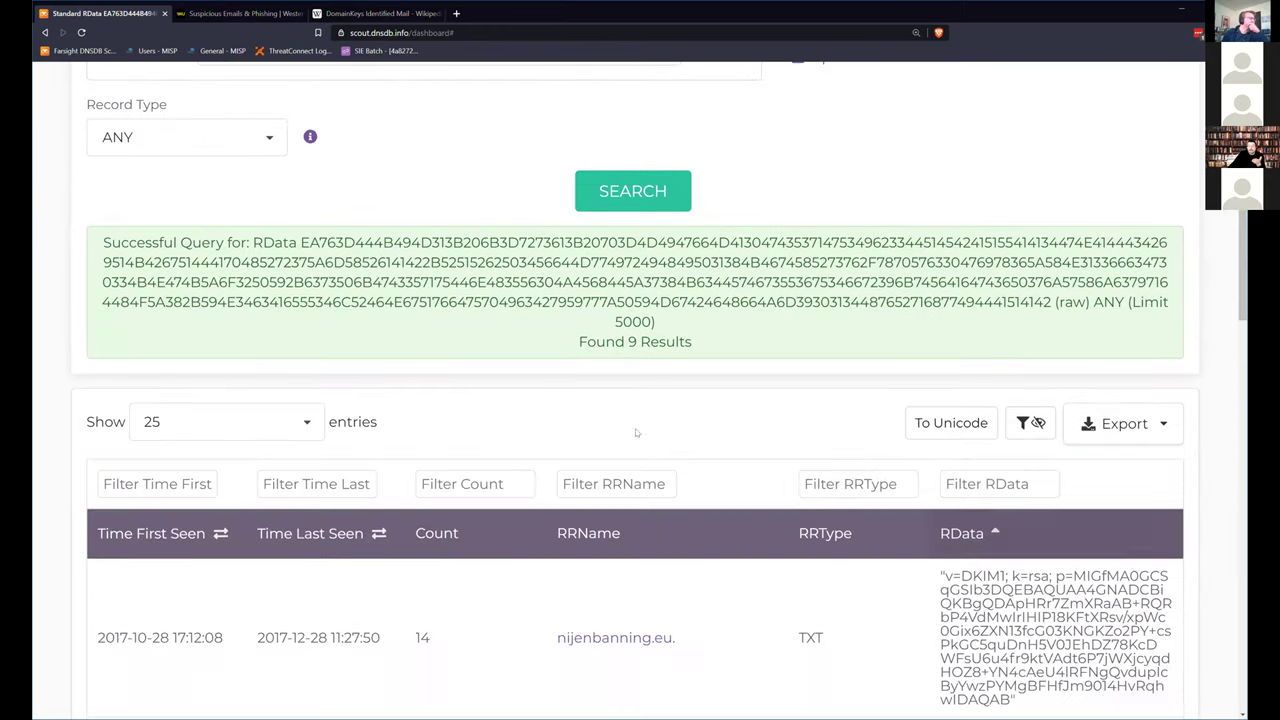
pyautogui.scroll(-4, 652, 465)
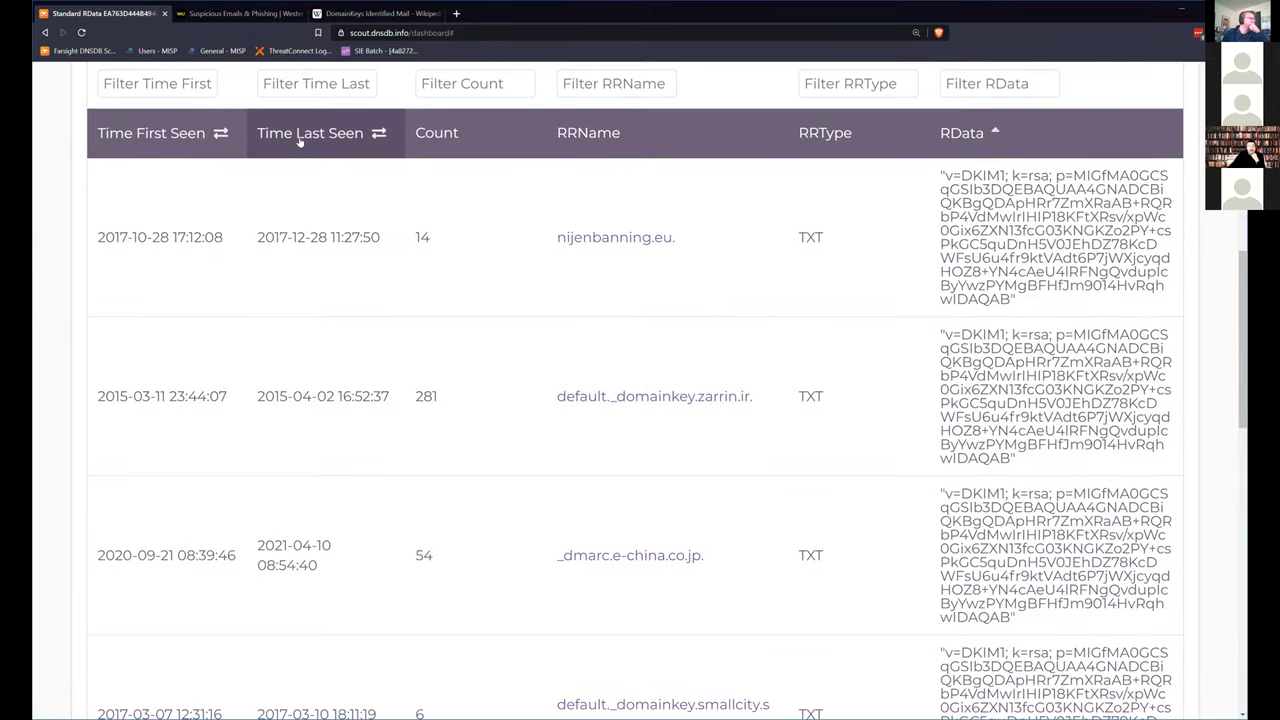
# - Sort the results by Time Last Seen with the most recent first, and review the domains sharing the DKIM key
pyautogui.click(296, 136)
pyautogui.click(296, 136)
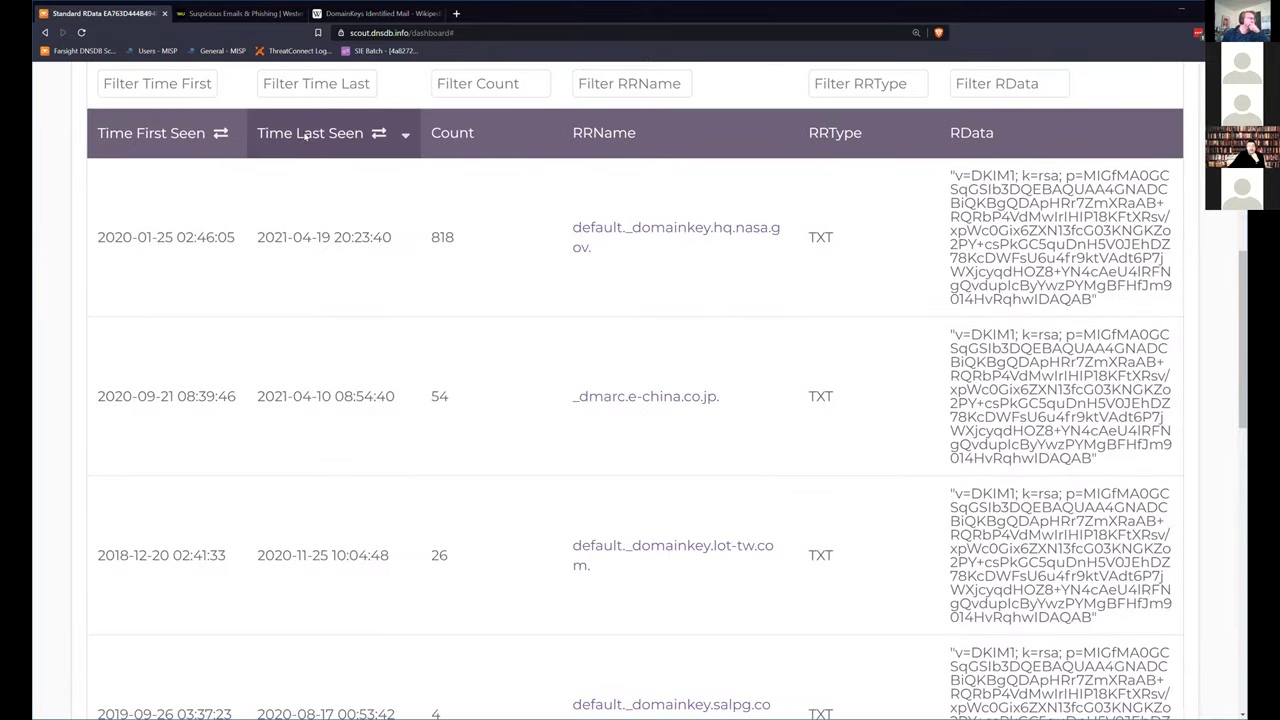
pyautogui.click(305, 135)
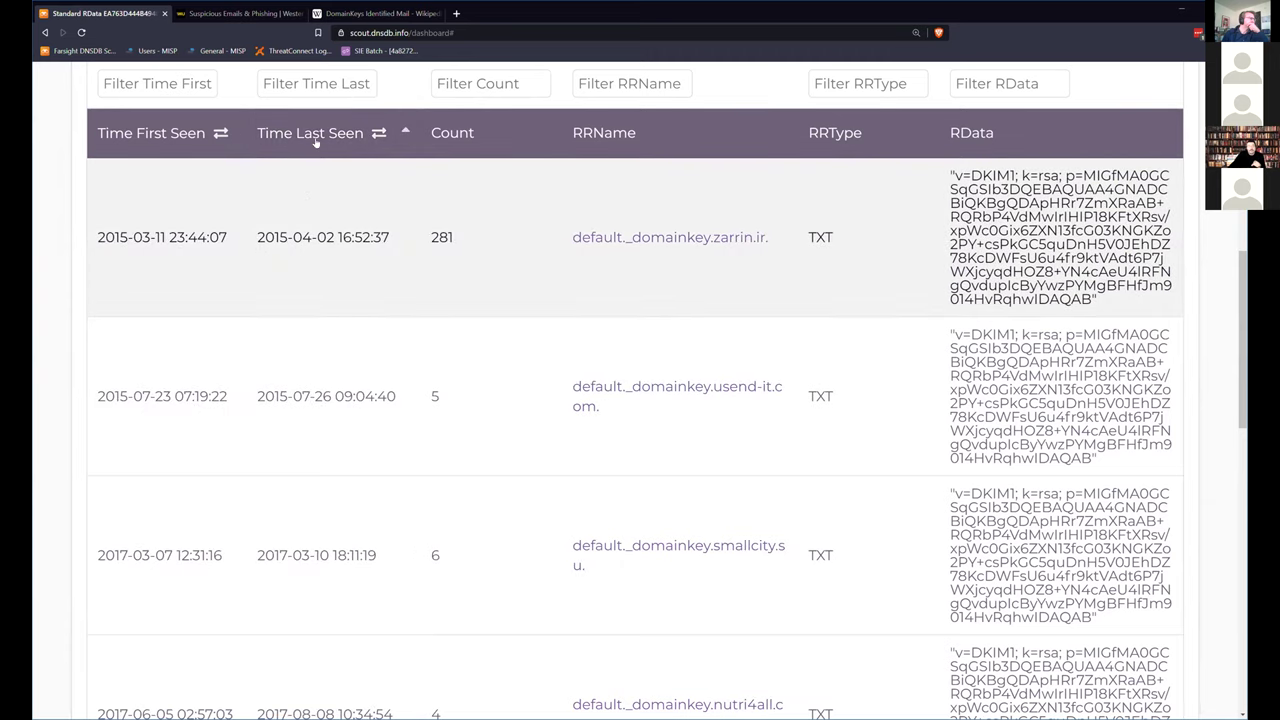
pyautogui.click(315, 142)
pyautogui.scroll(1, 273, 369)
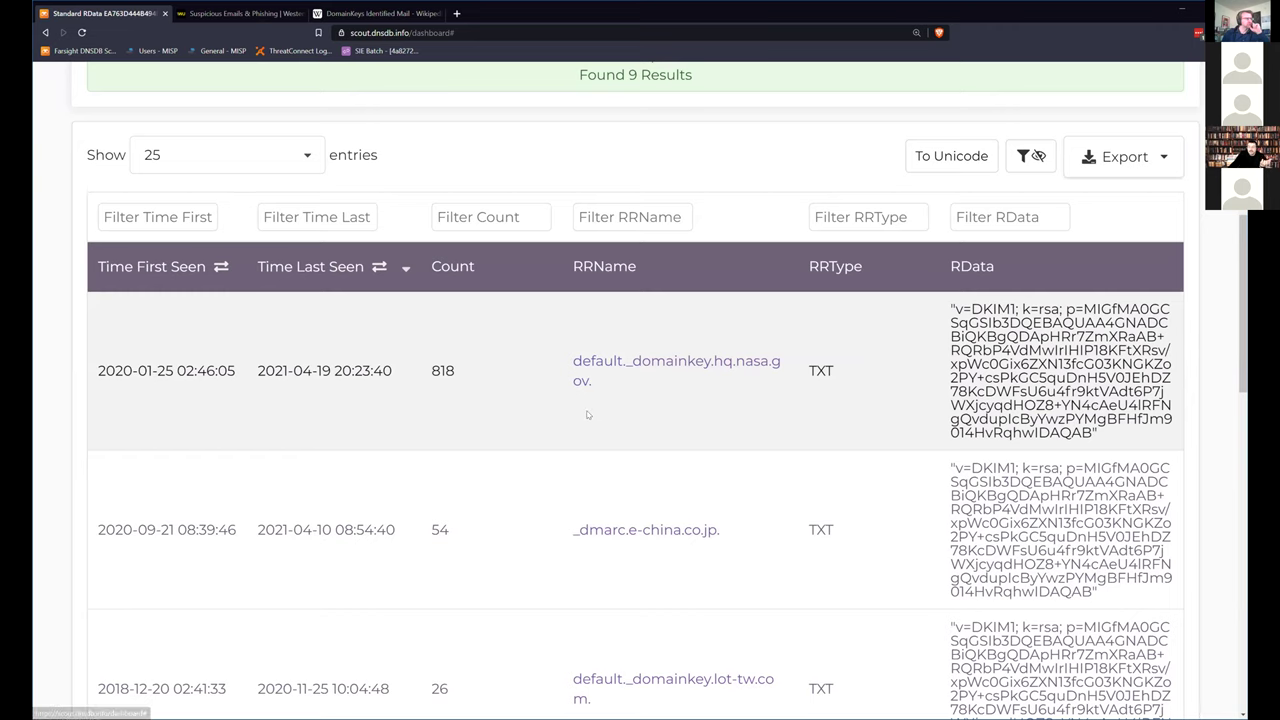
pyautogui.scroll(-2, 588, 415)
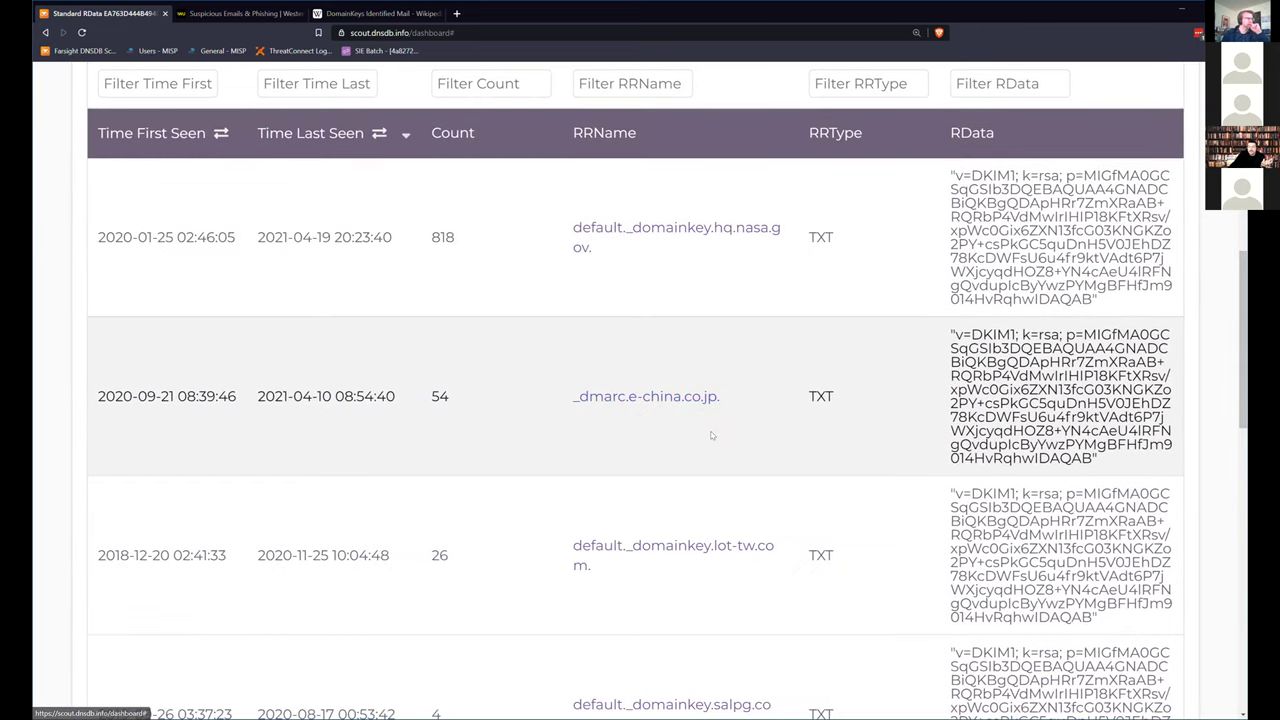
pyautogui.scroll(-4, 711, 435)
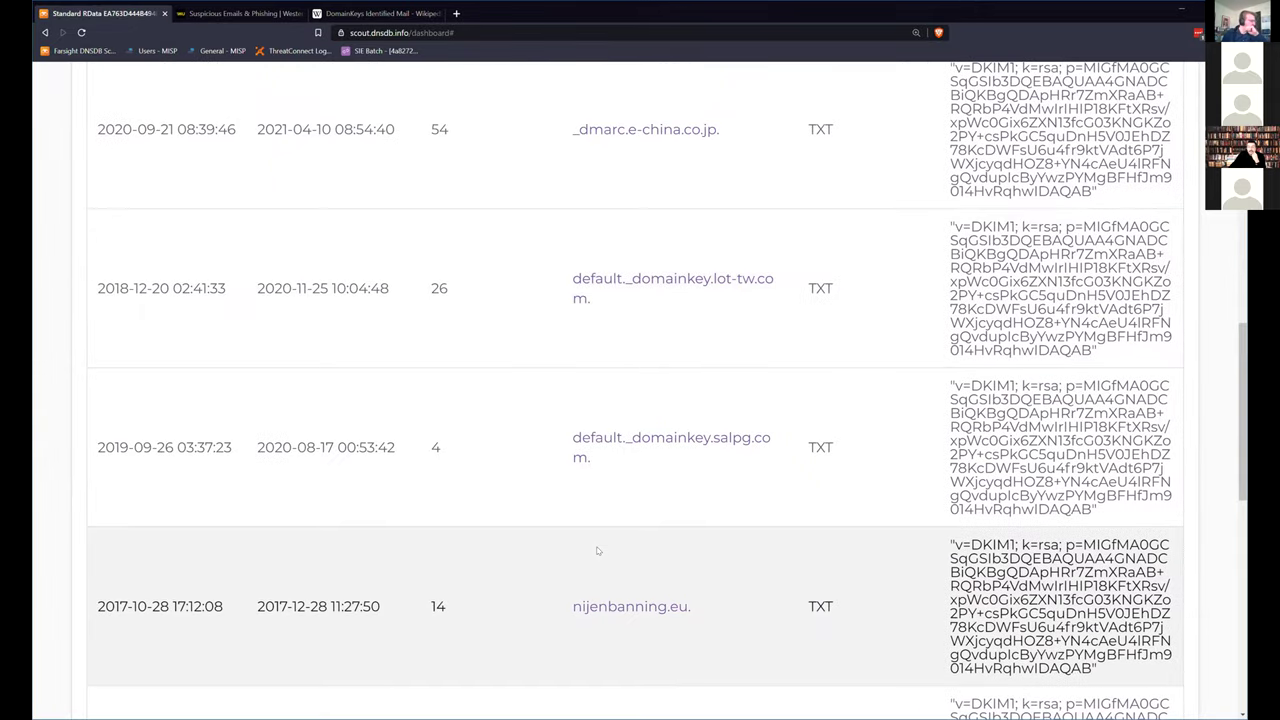
pyautogui.scroll(8, 600, 545)
pyautogui.scroll(-2, 645, 518)
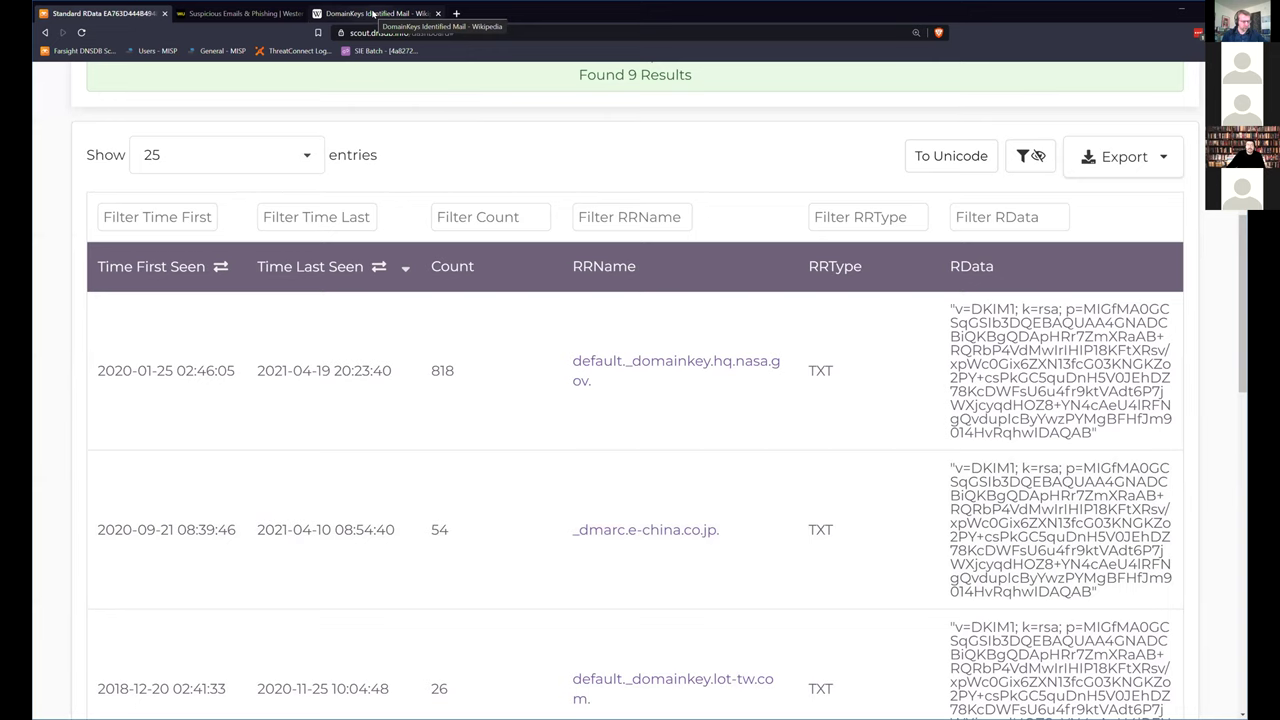
# - Consult the example DKIM key record in the Wikipedia article, and review the RRNames and dates returned by the raw RData search
pyautogui.click(432, 14)
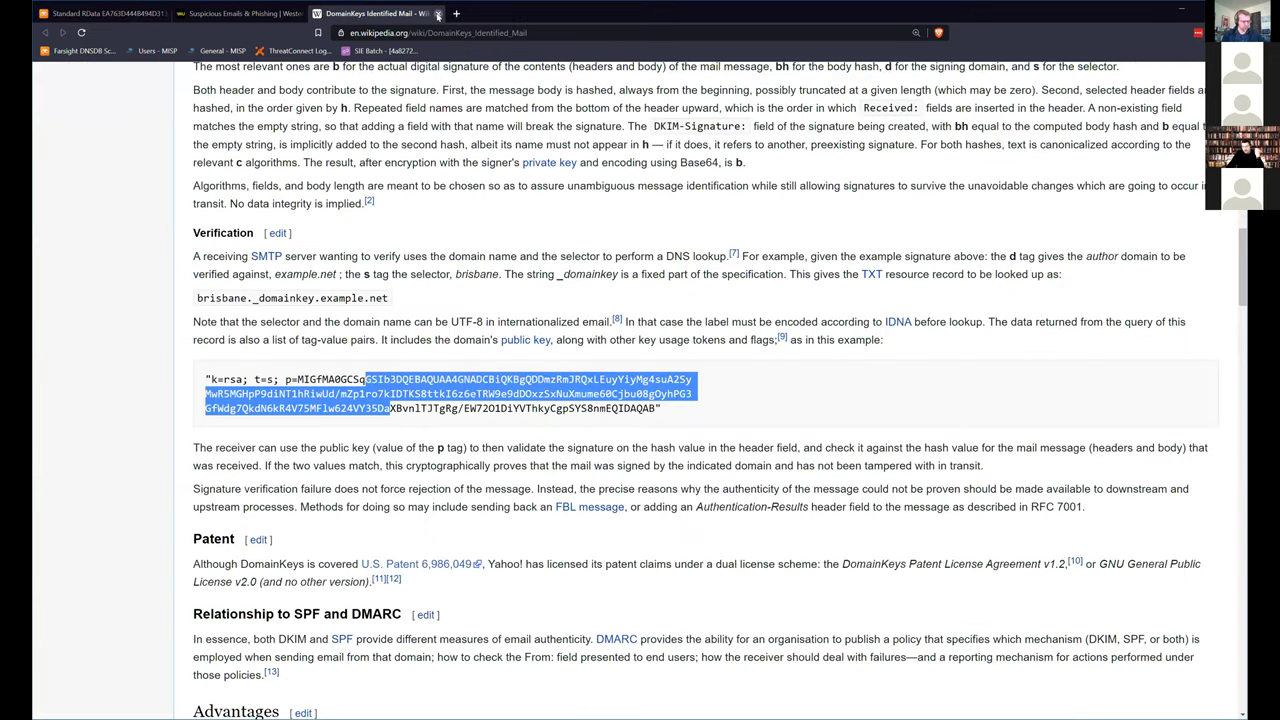
pyautogui.click(110, 14)
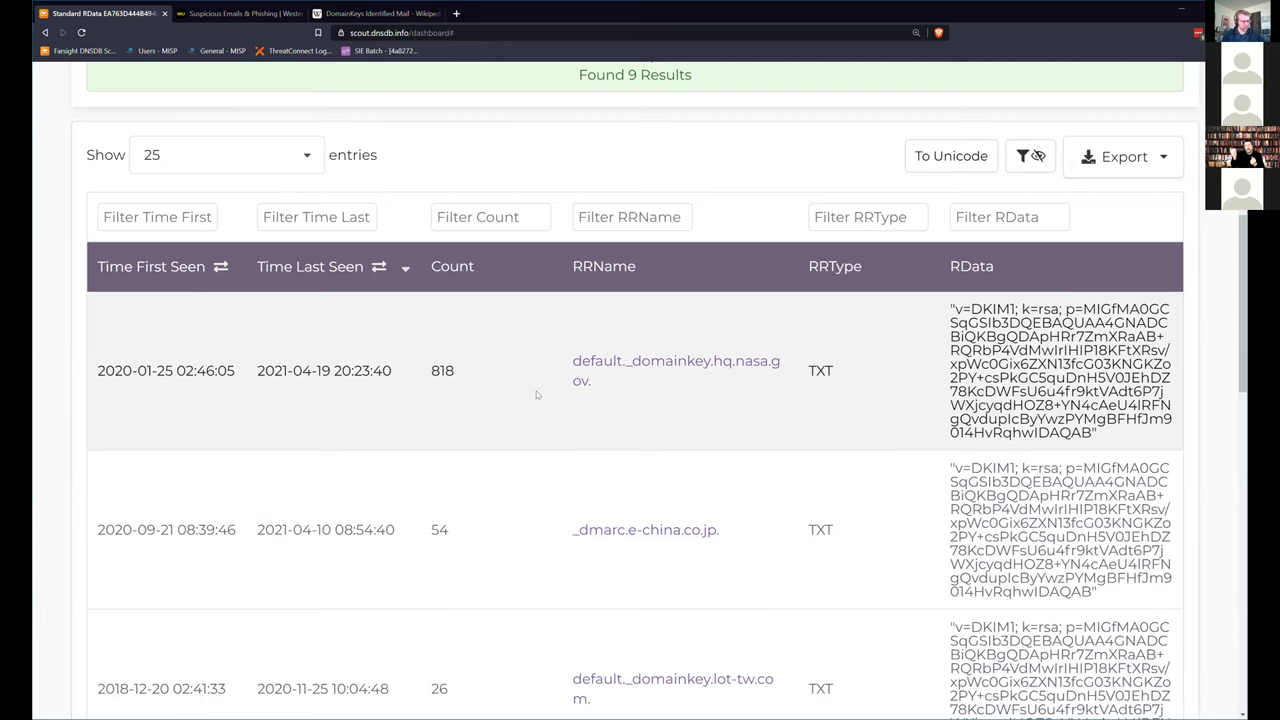
pyautogui.scroll(-4, 509, 473)
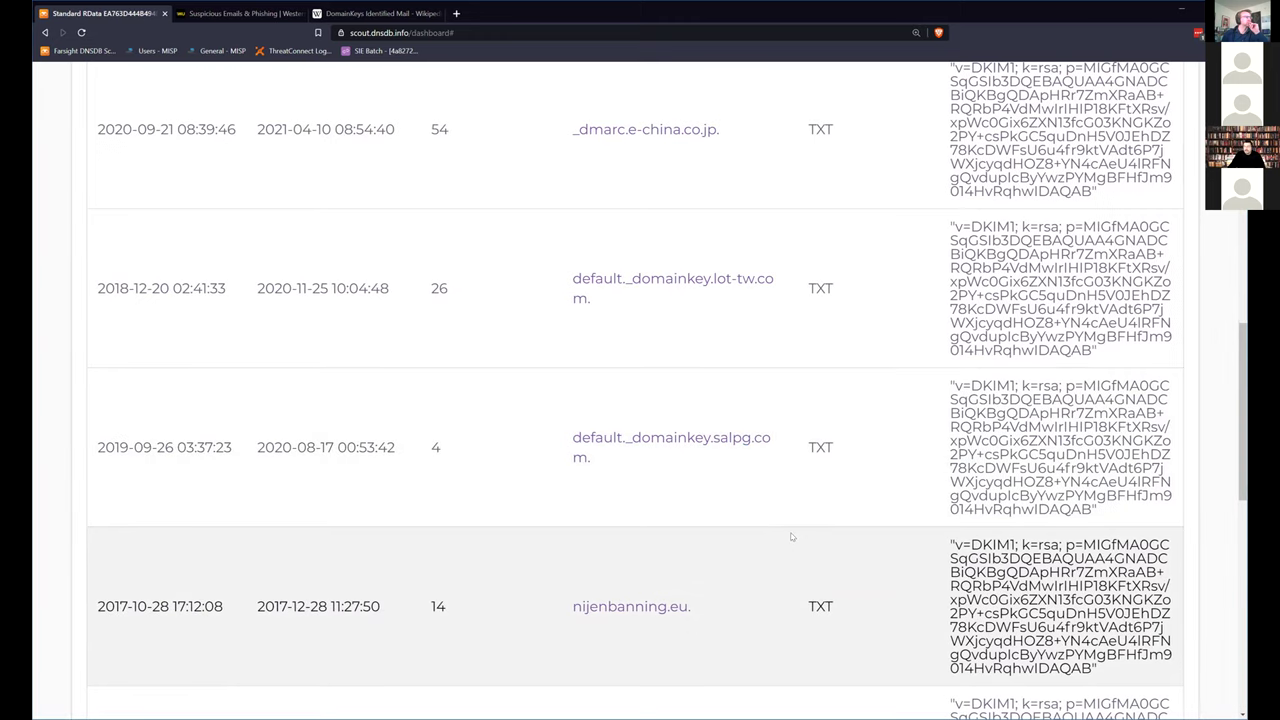
pyautogui.scroll(6, 790, 537)
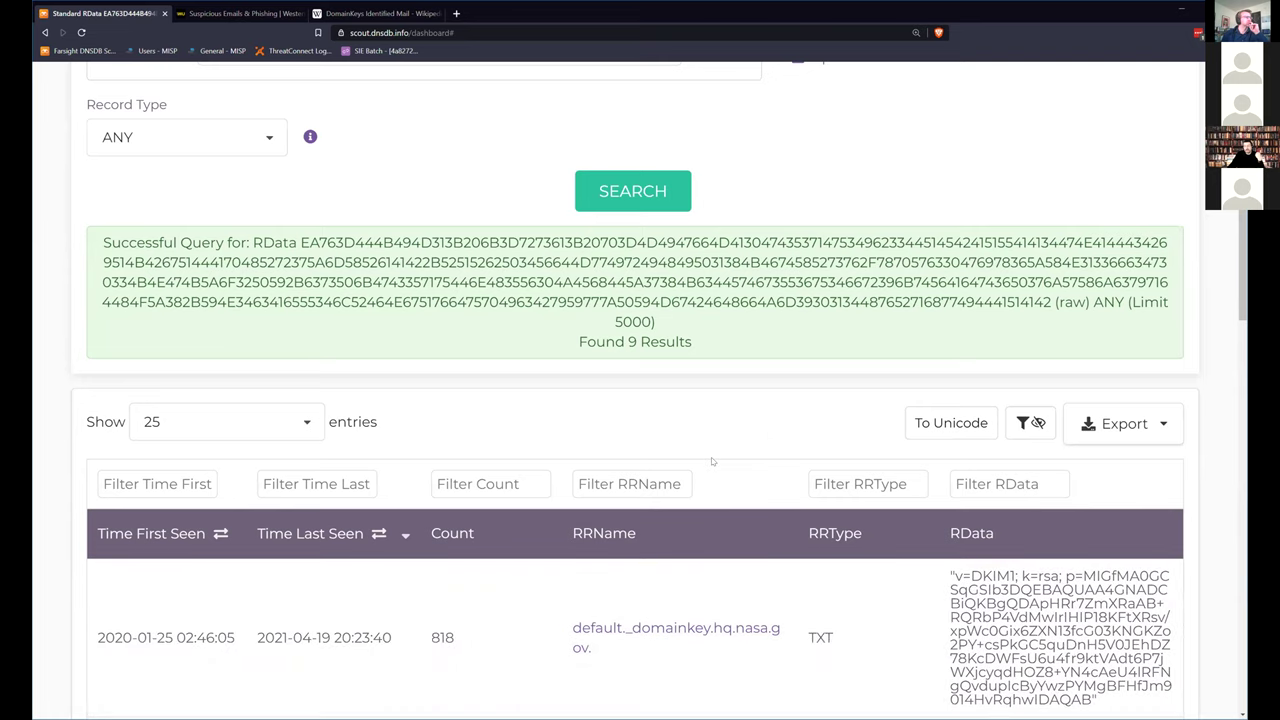
pyautogui.scroll(3, 711, 457)
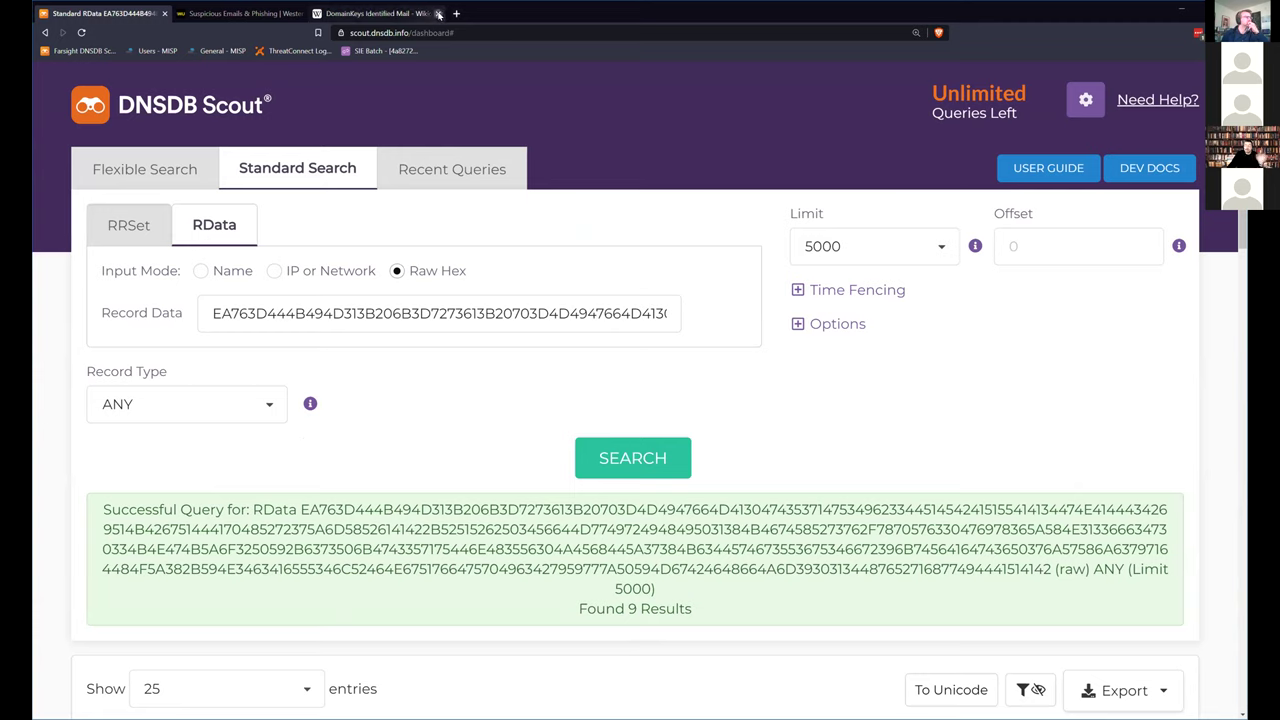
# - Close the DomainKeys Identified Mail article and view Western Union's "Suspicious email and phishing" page
pyautogui.click(440, 14)
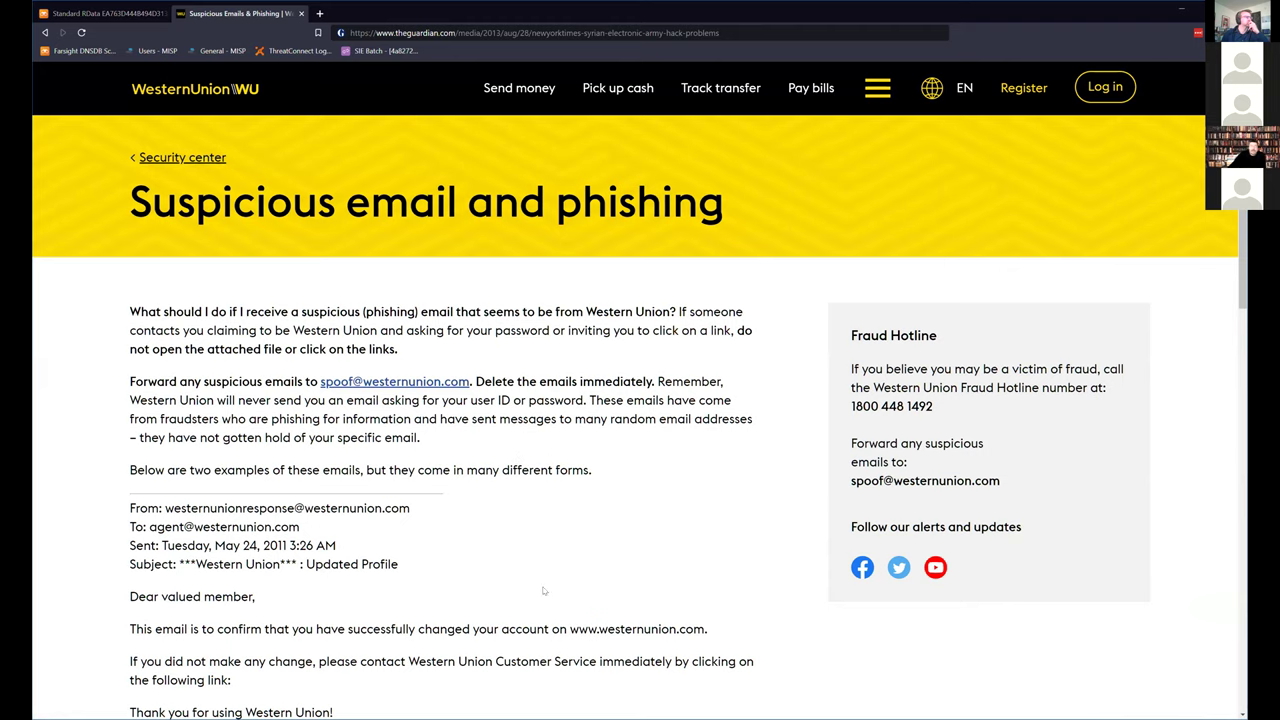
pyautogui.moveTo(130, 205); pyautogui.dragTo(724, 230)
pyautogui.click(167, 306)
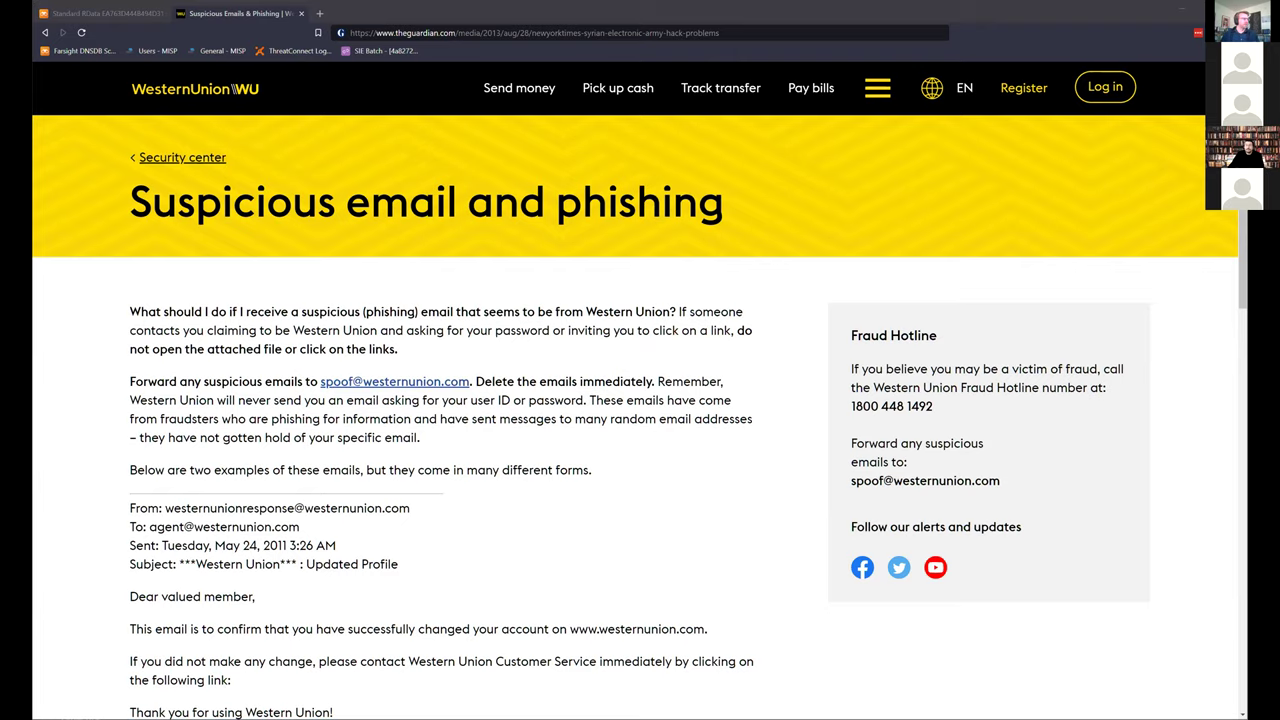
# - Switch to the terminal holding the dnsdbflex regex query for hostnames starting with westernunion.com
pyautogui.hotkey('alt', 'Tab')
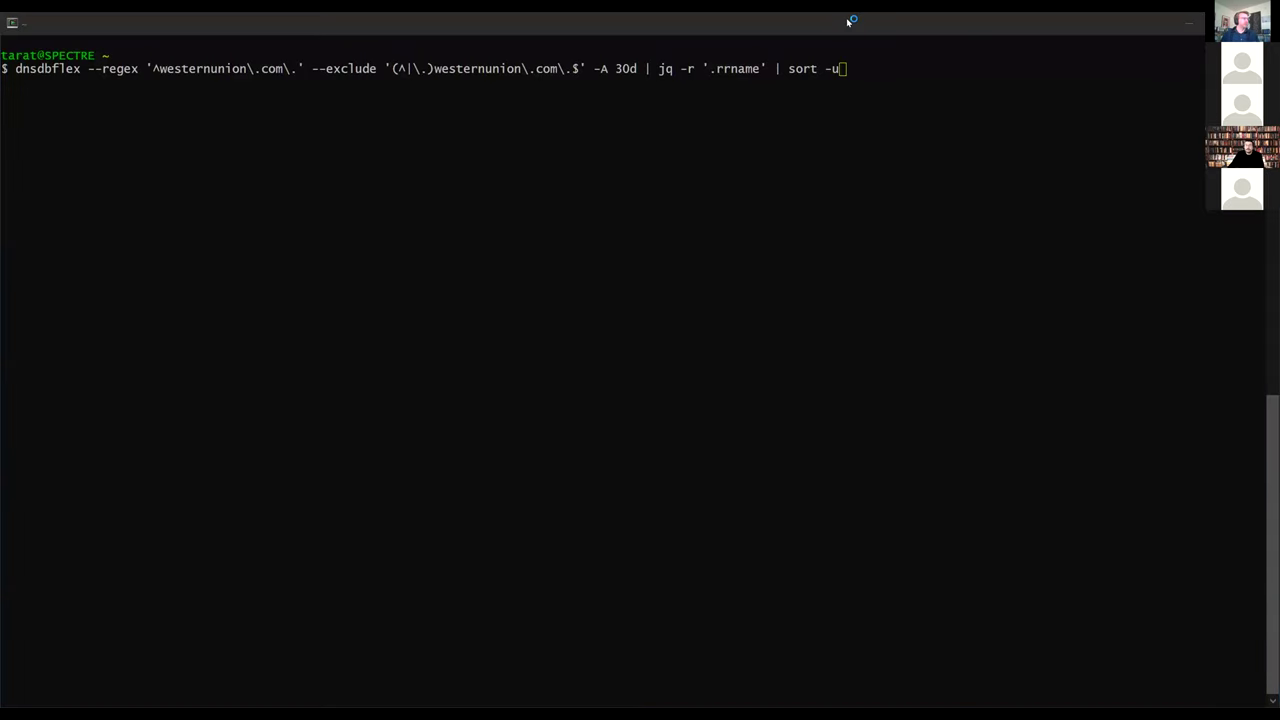